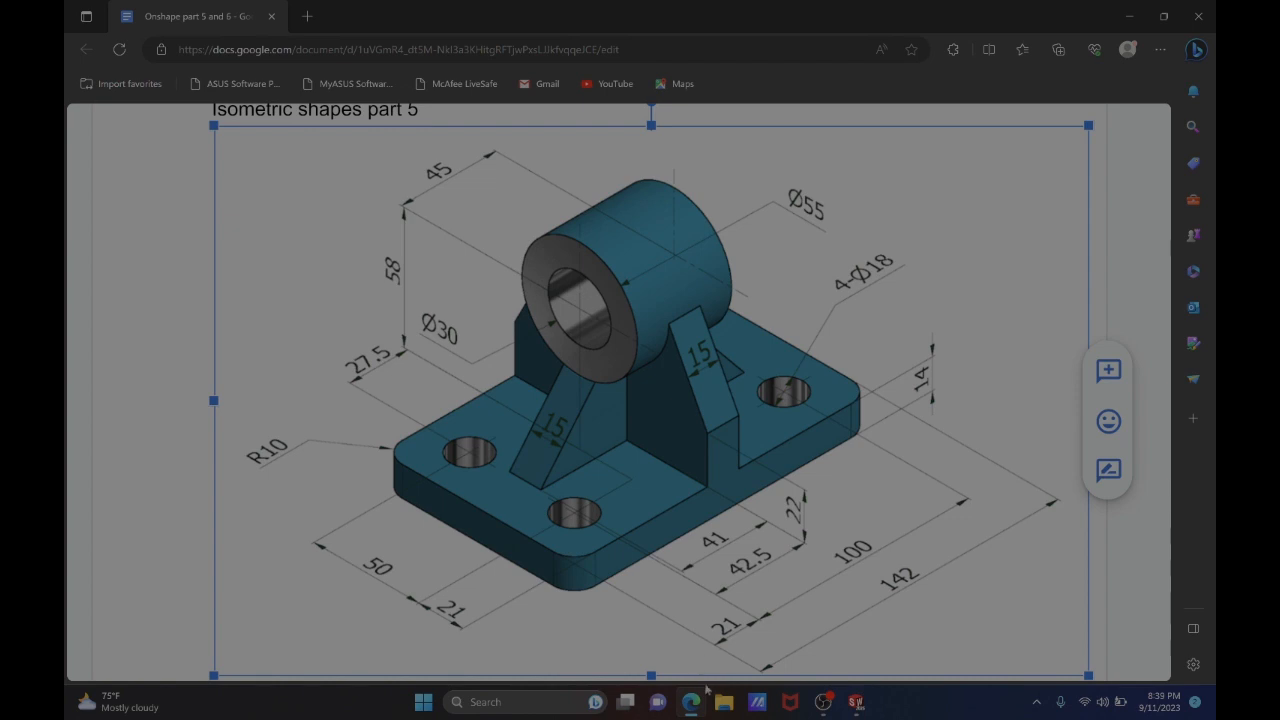
# - Switch to the bracket part in SOLIDWORKS and start a sketch on the upright plate's front face
pyautogui.moveTo(700, 700)
pyautogui.moveTo(860, 707)
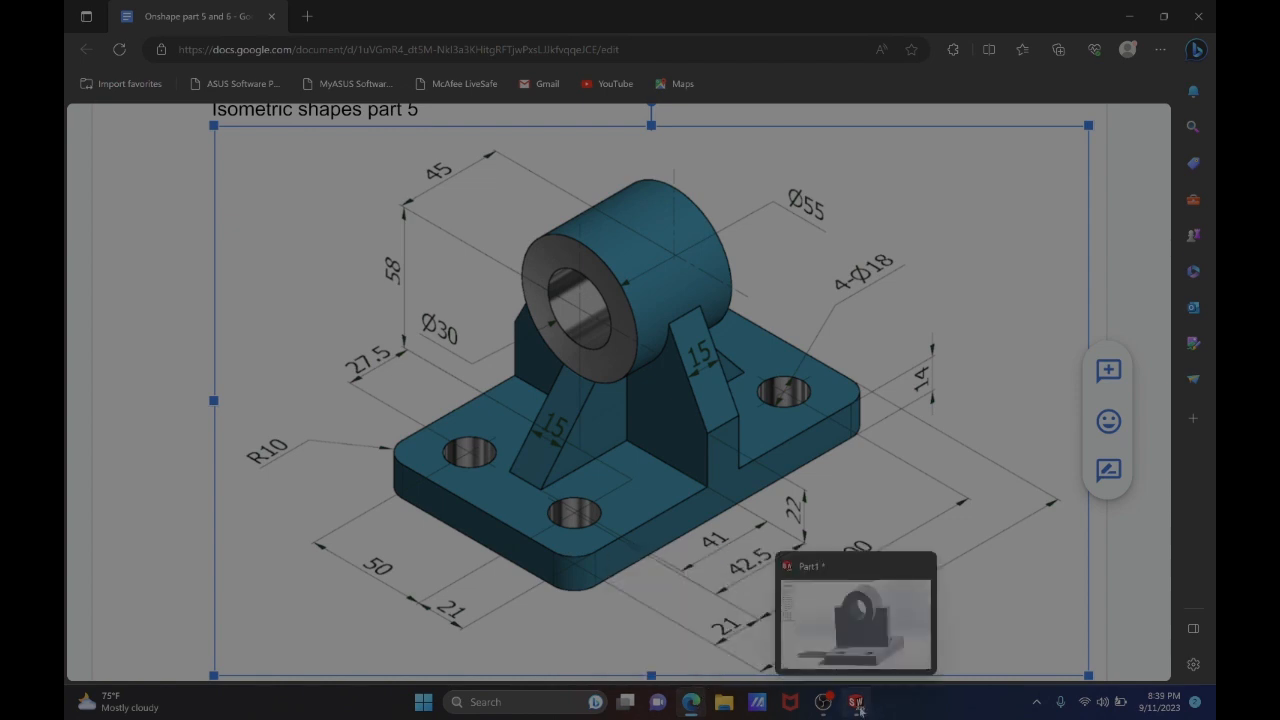
pyautogui.click(860, 630)
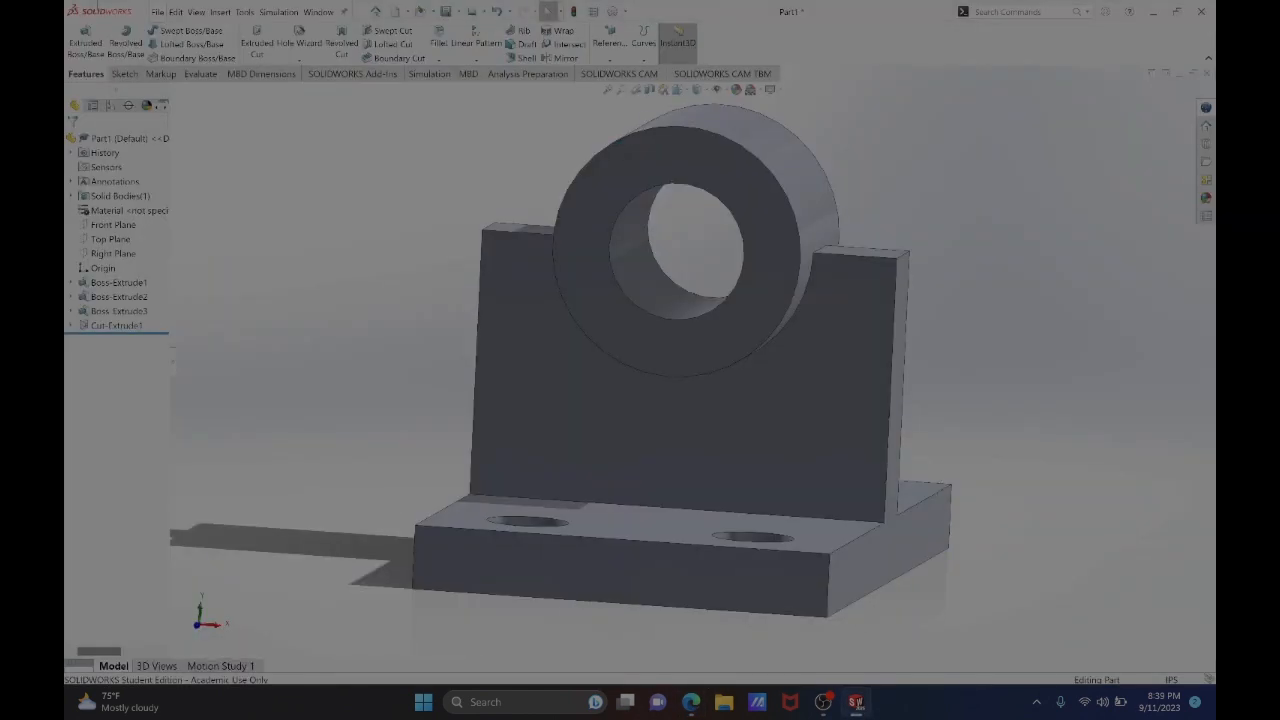
pyautogui.click(123, 74)
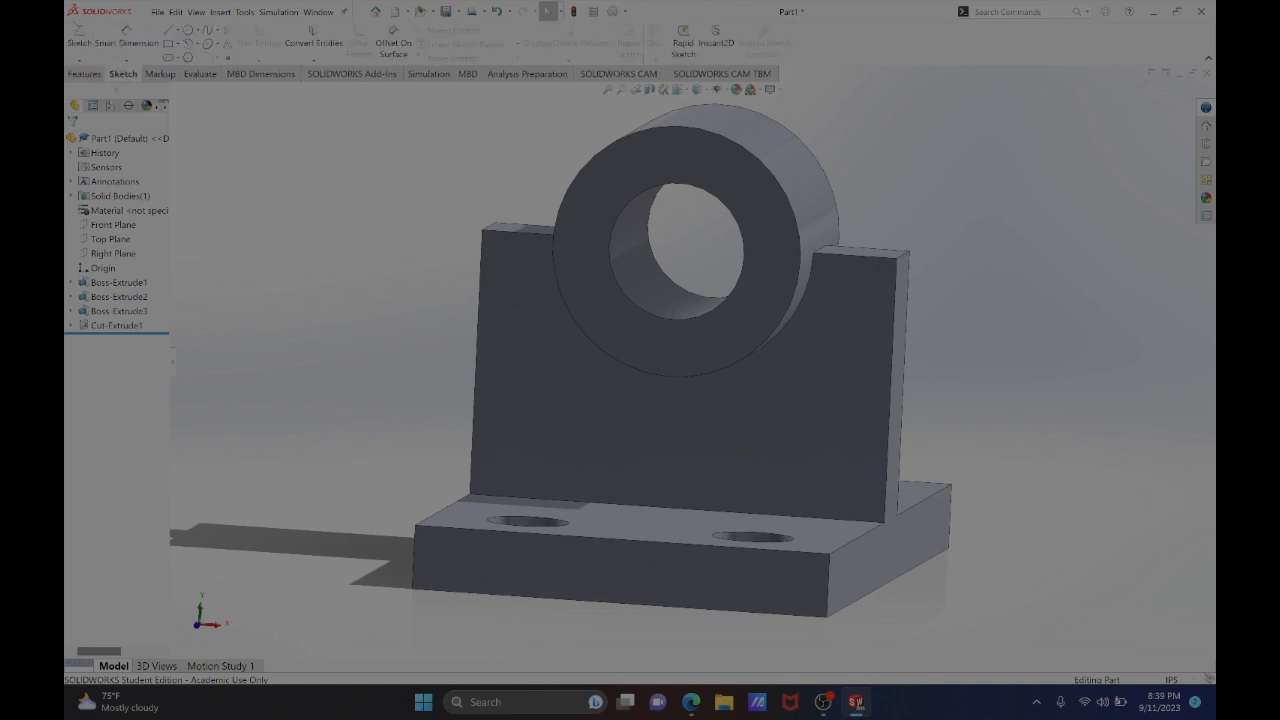
pyautogui.click(78, 40)
pyautogui.click(686, 505)
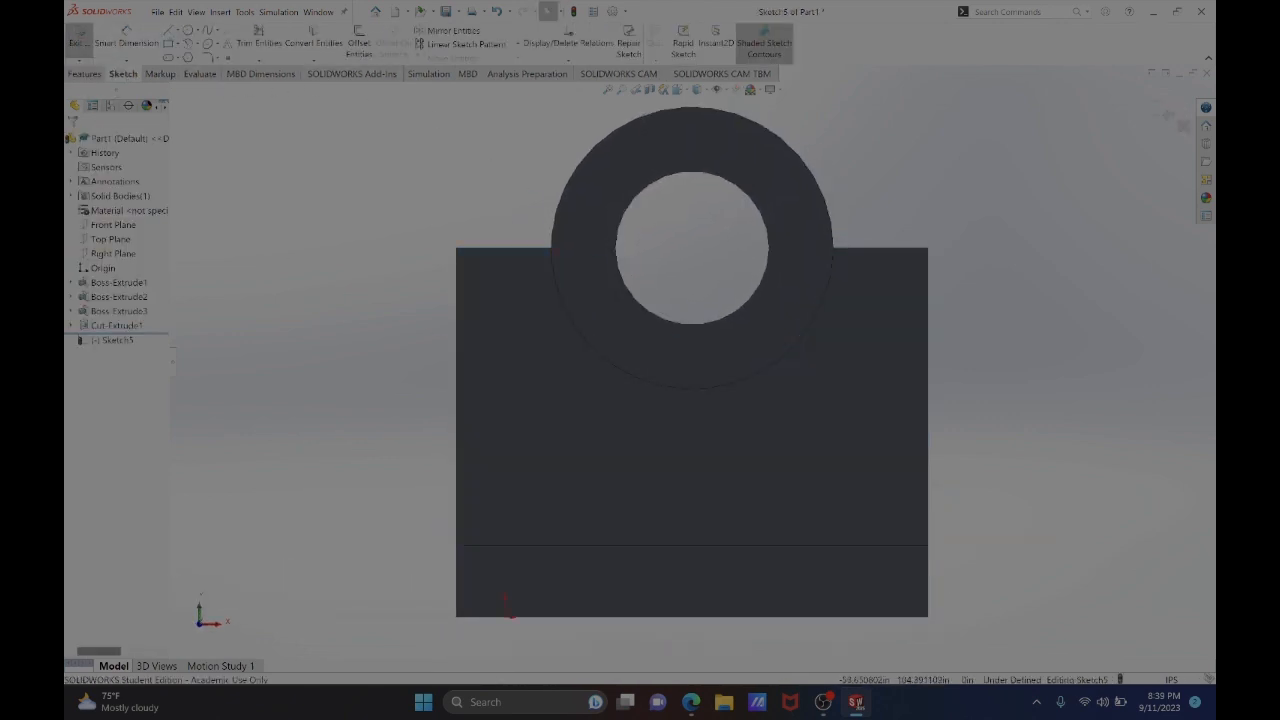
# - Draw a closed triangle over the plate's upper-left corner, from the cylinder's edge to the plate side, with a diagonal about 41.2 in long
pyautogui.click(169, 30)
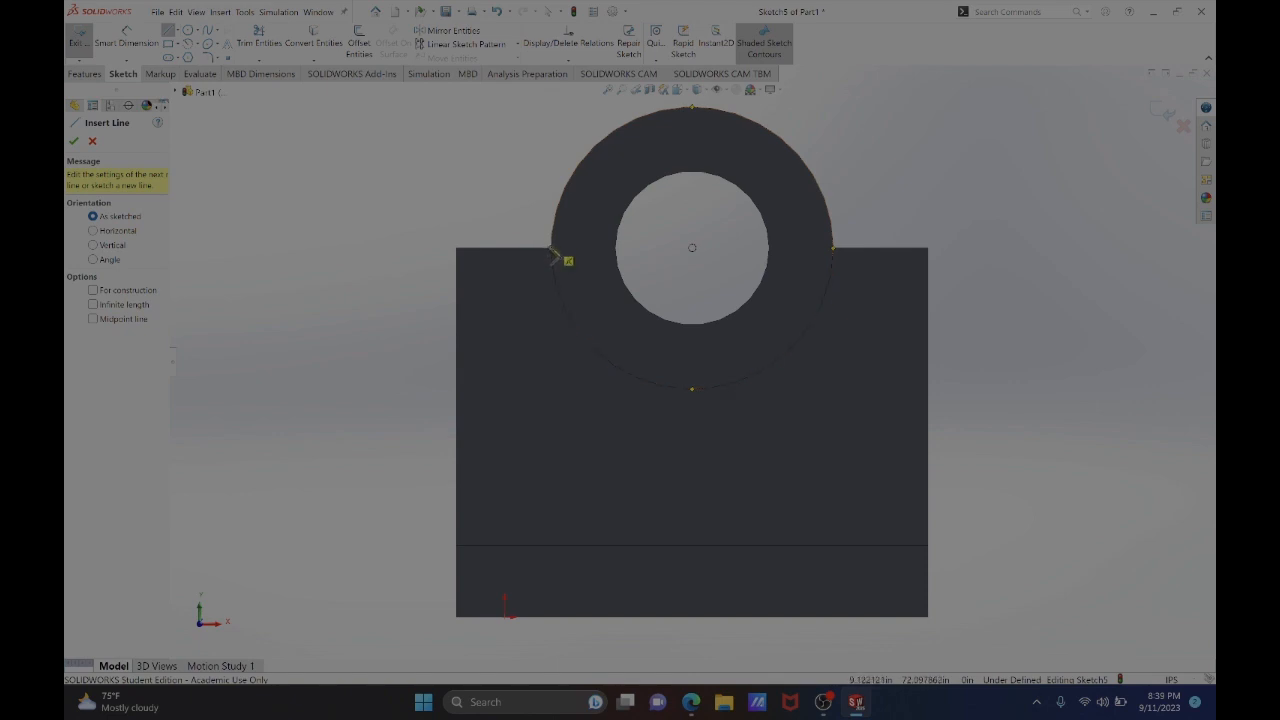
pyautogui.click(553, 249)
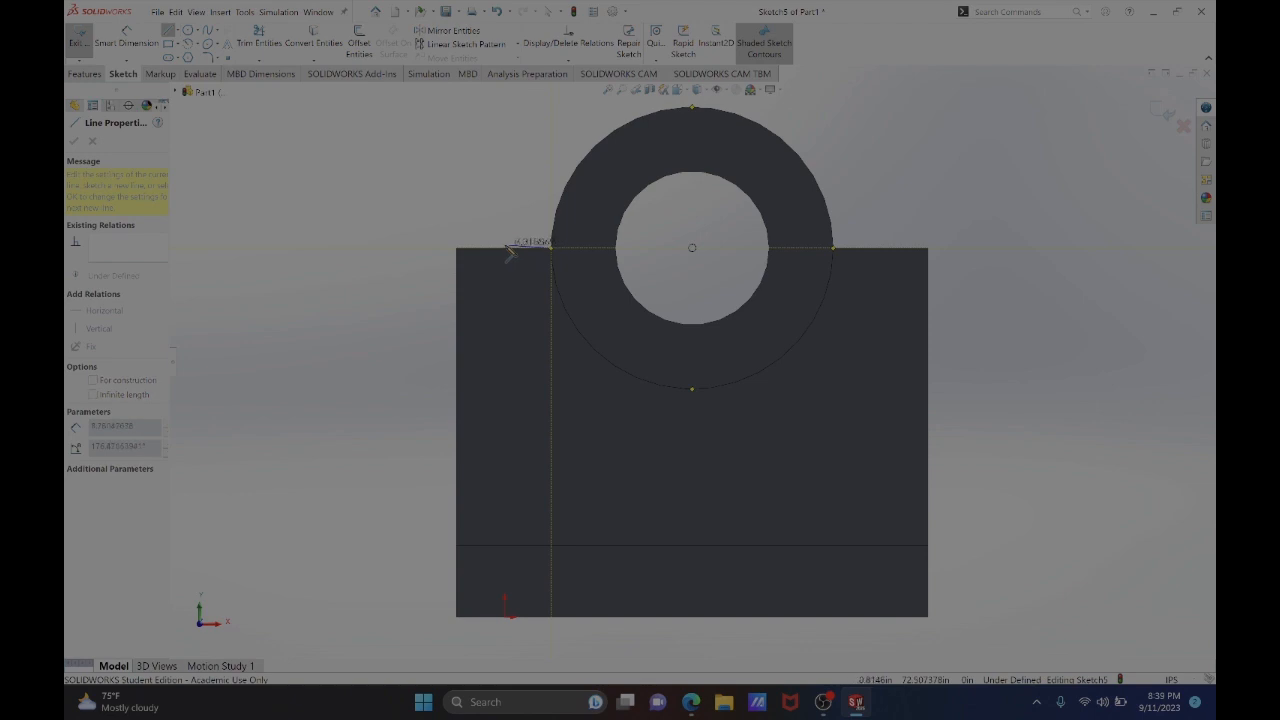
pyautogui.click(457, 249)
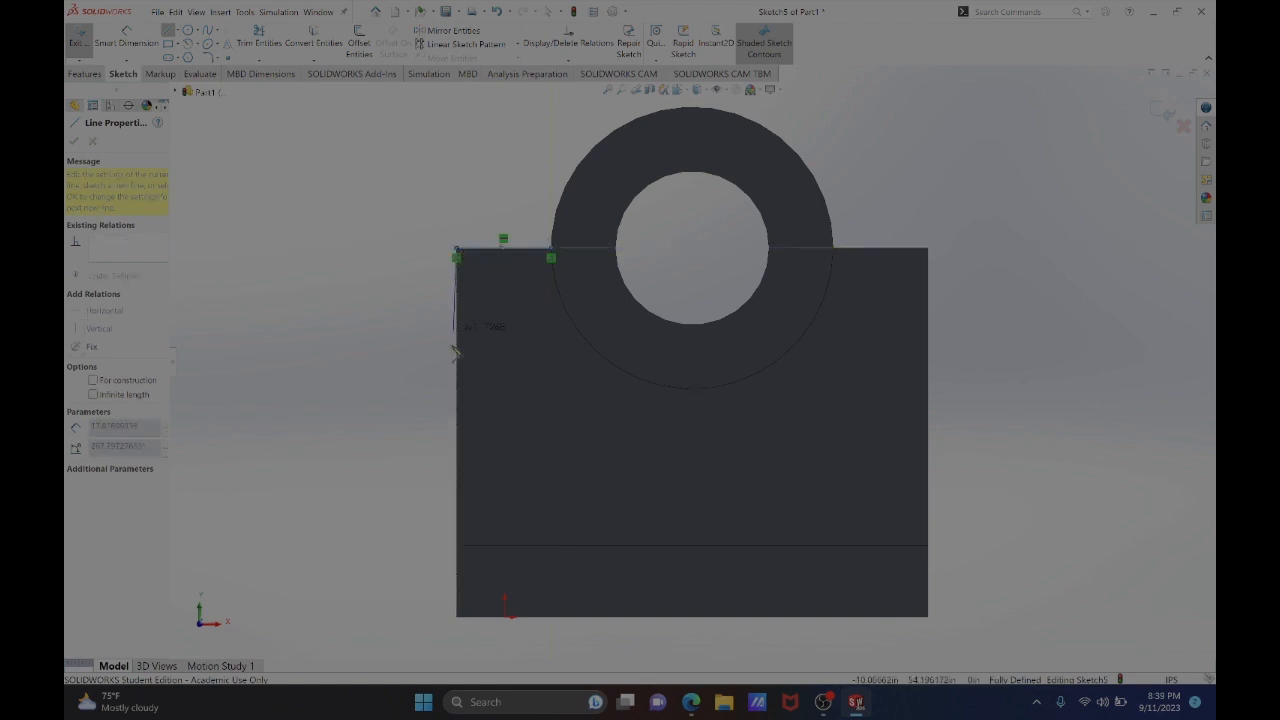
pyautogui.click(458, 436)
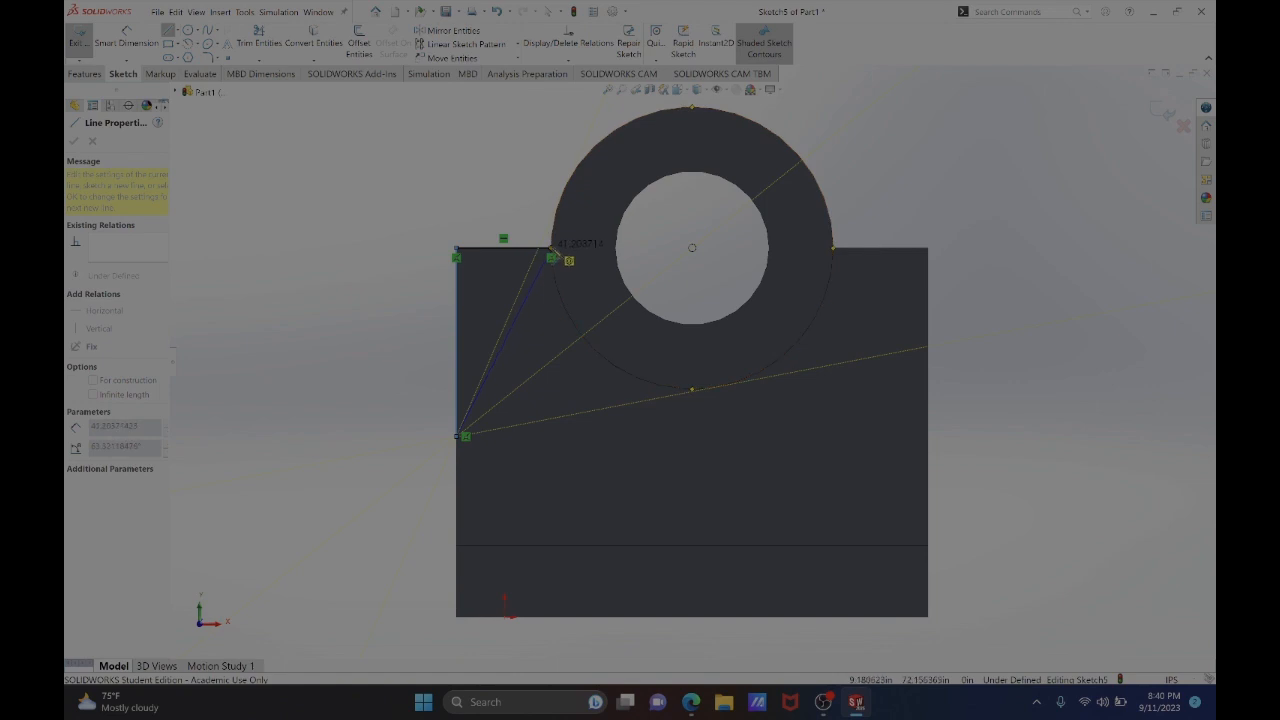
pyautogui.click(550, 248)
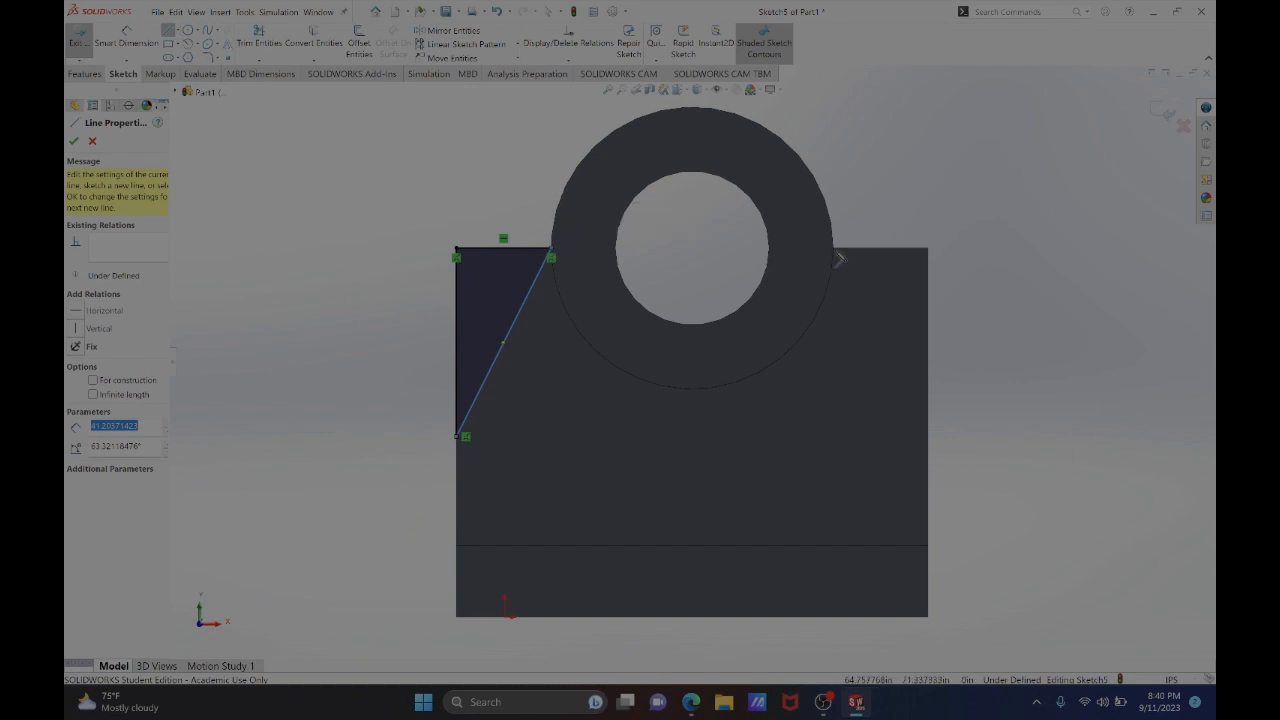
# - Draw a closed triangle over the plate's upper-right corner, from the cylinder's edge to the plate side, with a diagonal about 31.4 in long
pyautogui.scroll(3, 823, 271)
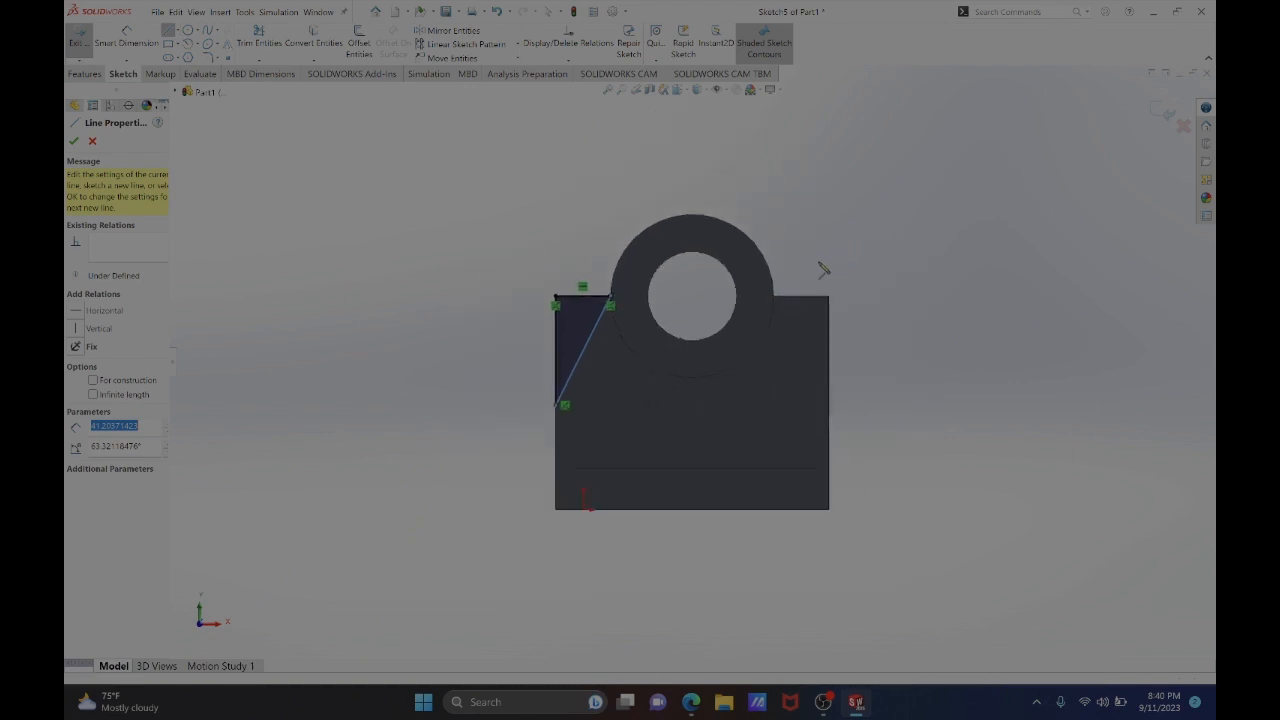
pyautogui.scroll(-3, 790, 316)
pyautogui.scroll(-2, 790, 316)
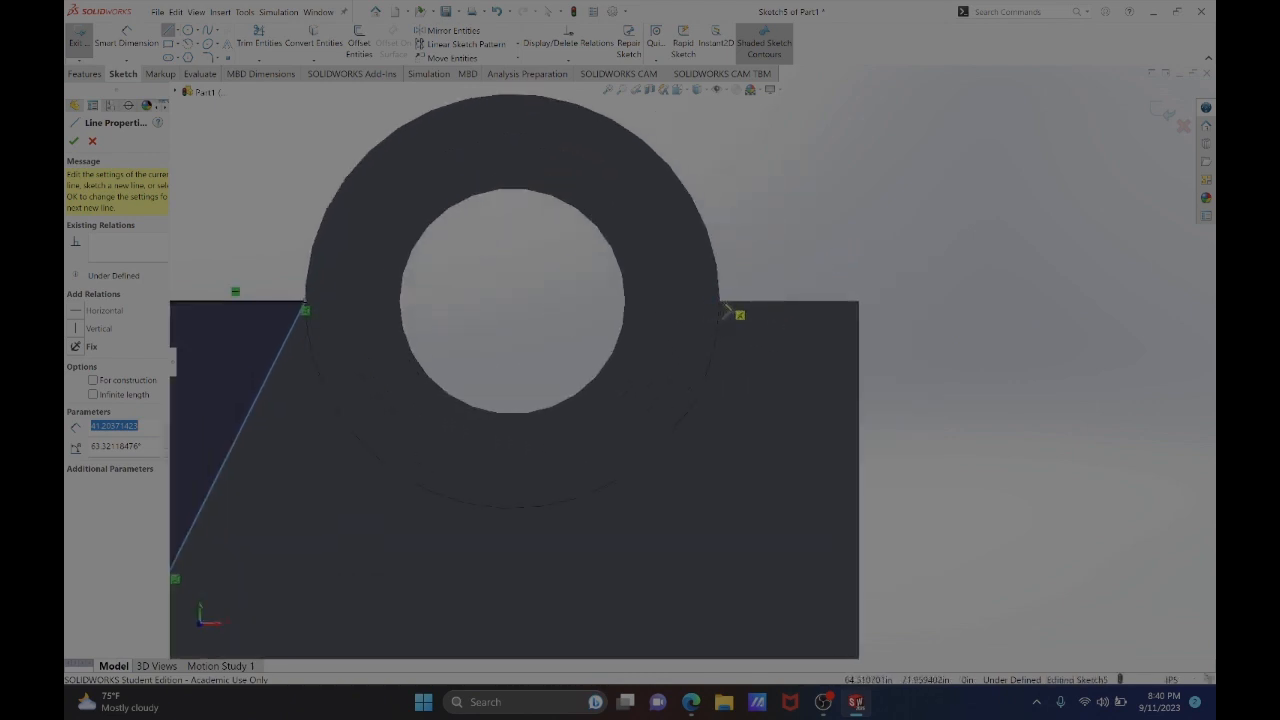
pyautogui.click(720, 303)
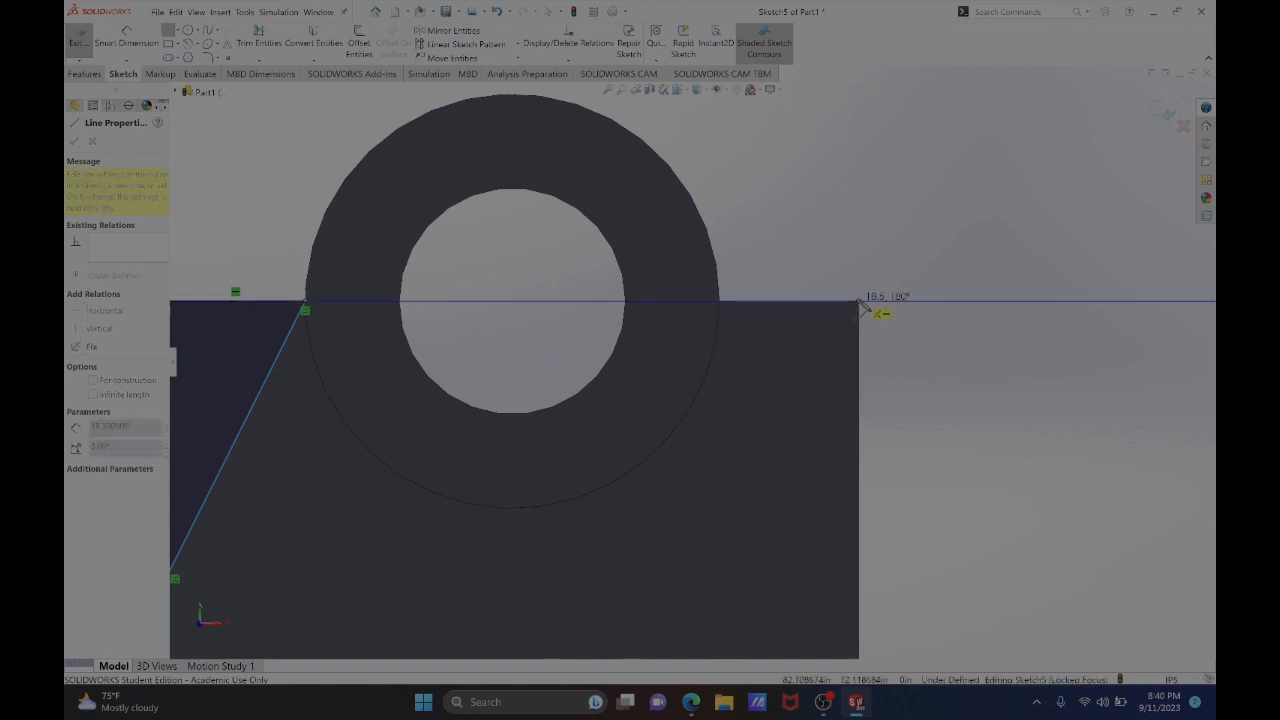
pyautogui.click(858, 302)
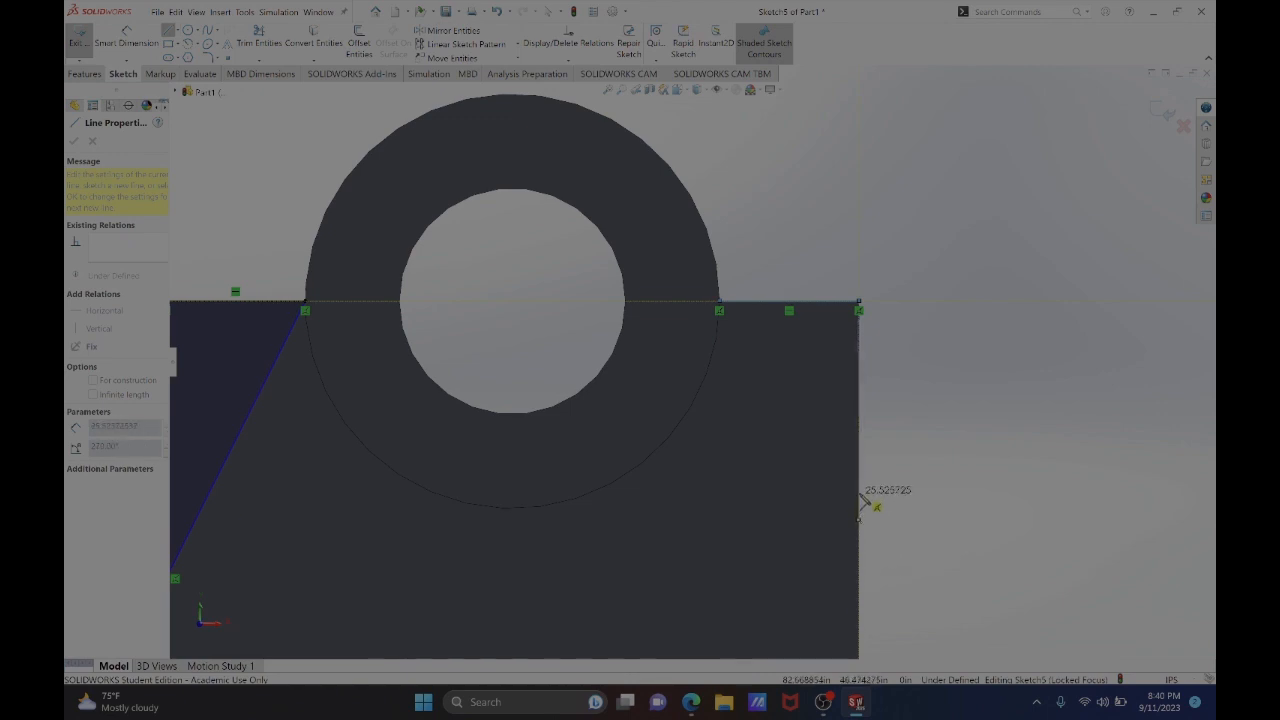
pyautogui.click(858, 492)
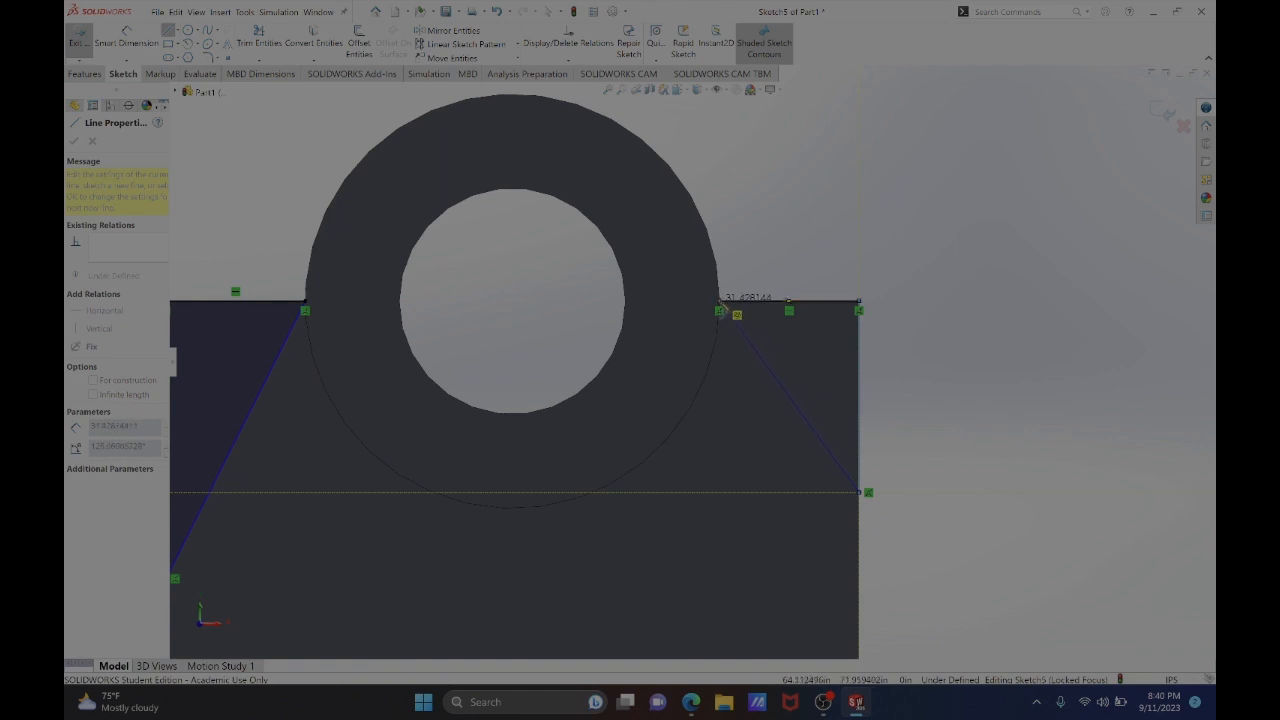
pyautogui.click(720, 308)
pyautogui.press('f')
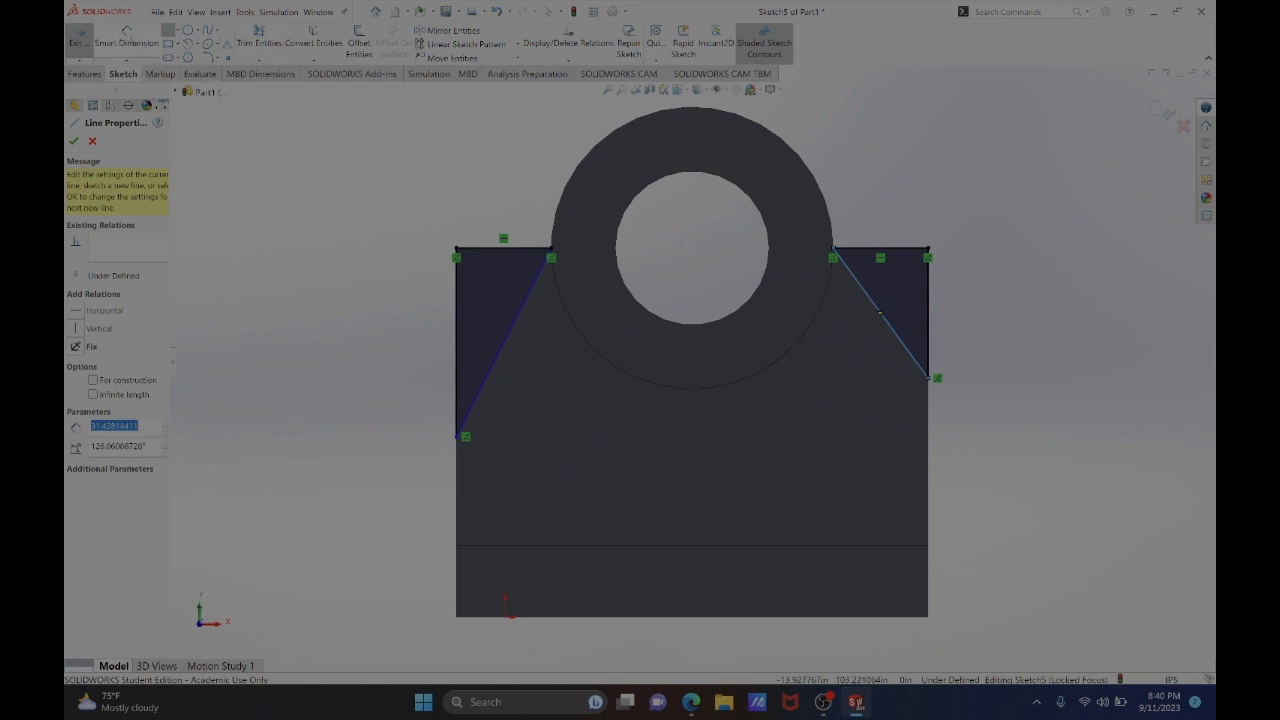
# - Dimension the left triangle's lowest point 22 in above the top edge of the base
pyautogui.click(126, 42)
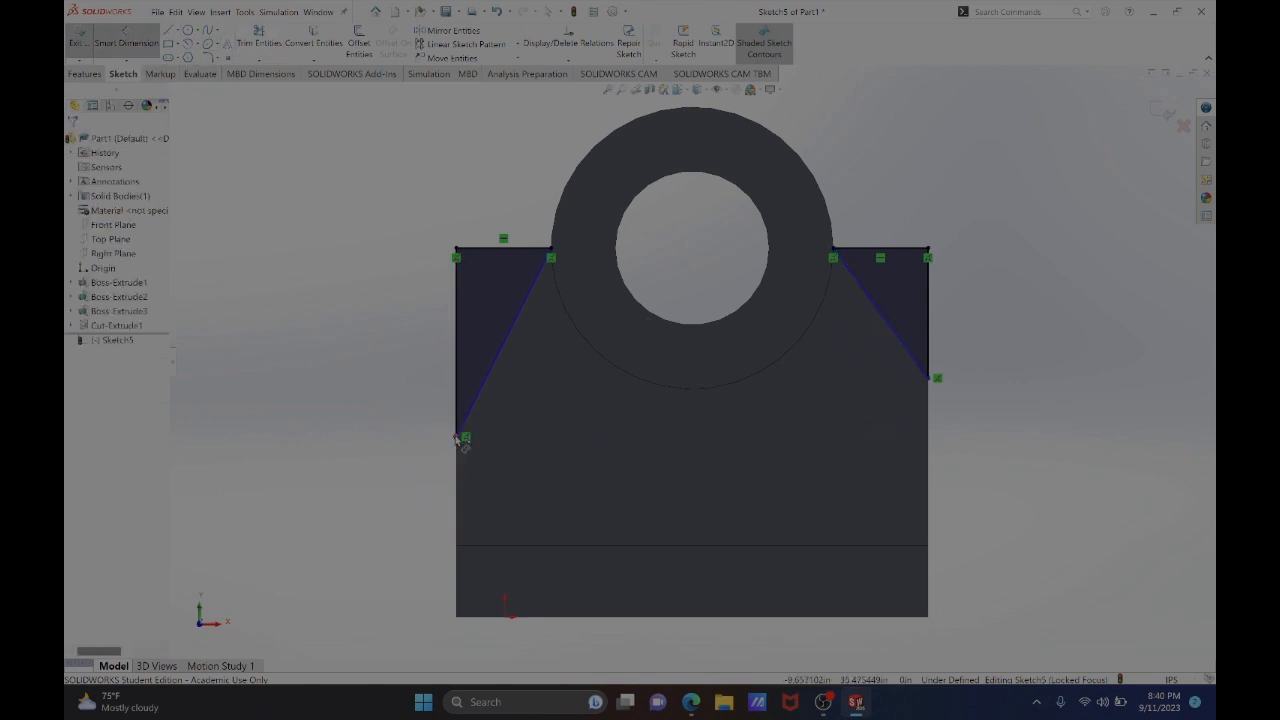
pyautogui.click(462, 437)
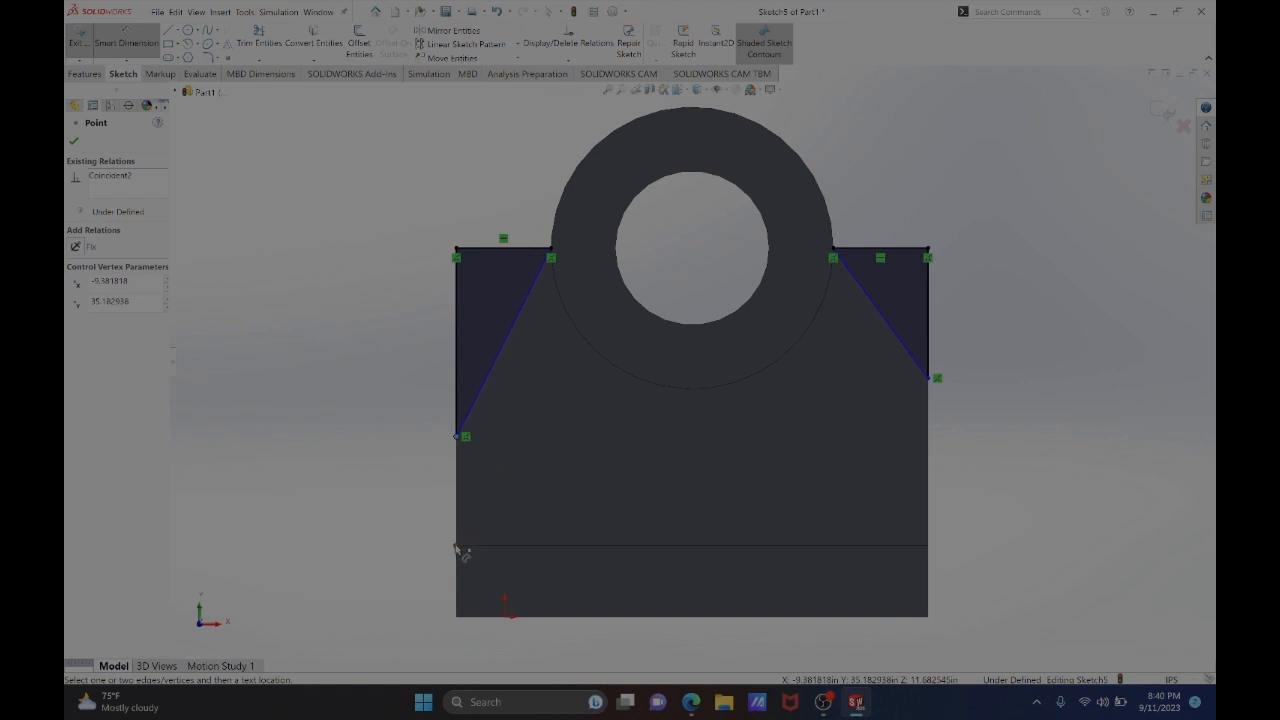
pyautogui.click(455, 547)
pyautogui.click(432, 488)
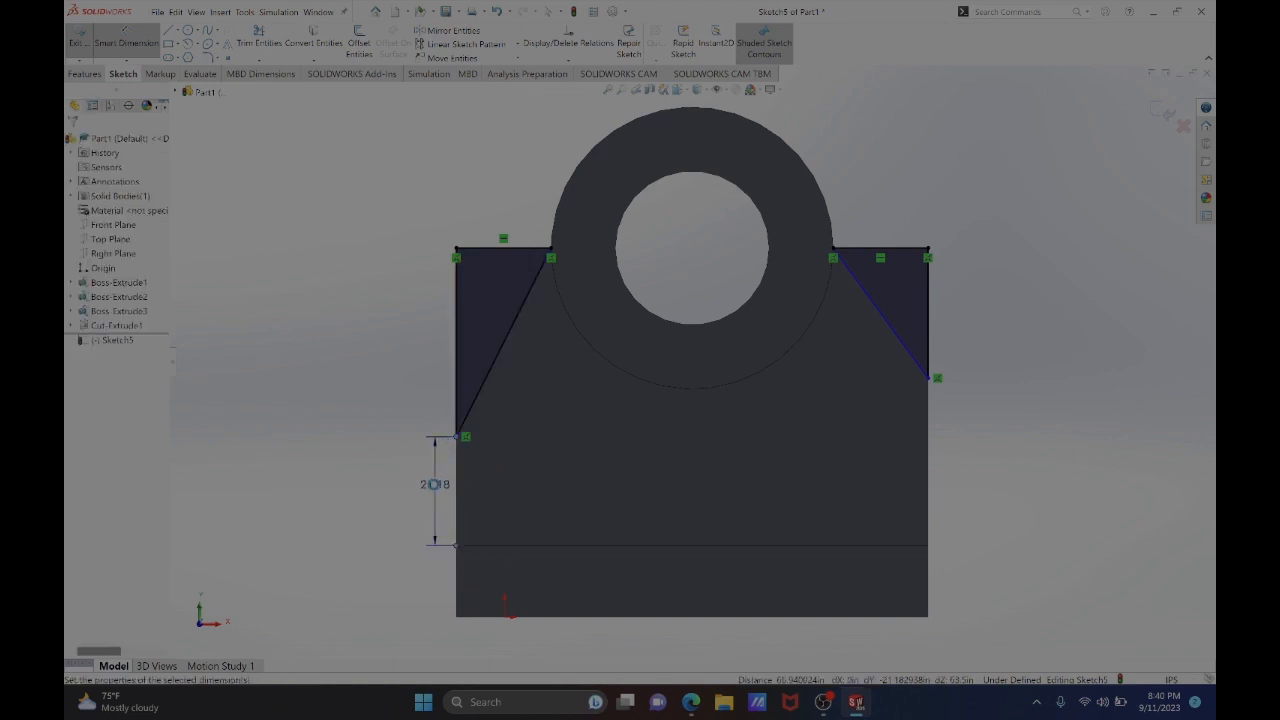
pyautogui.write('22')
pyautogui.press('Return')
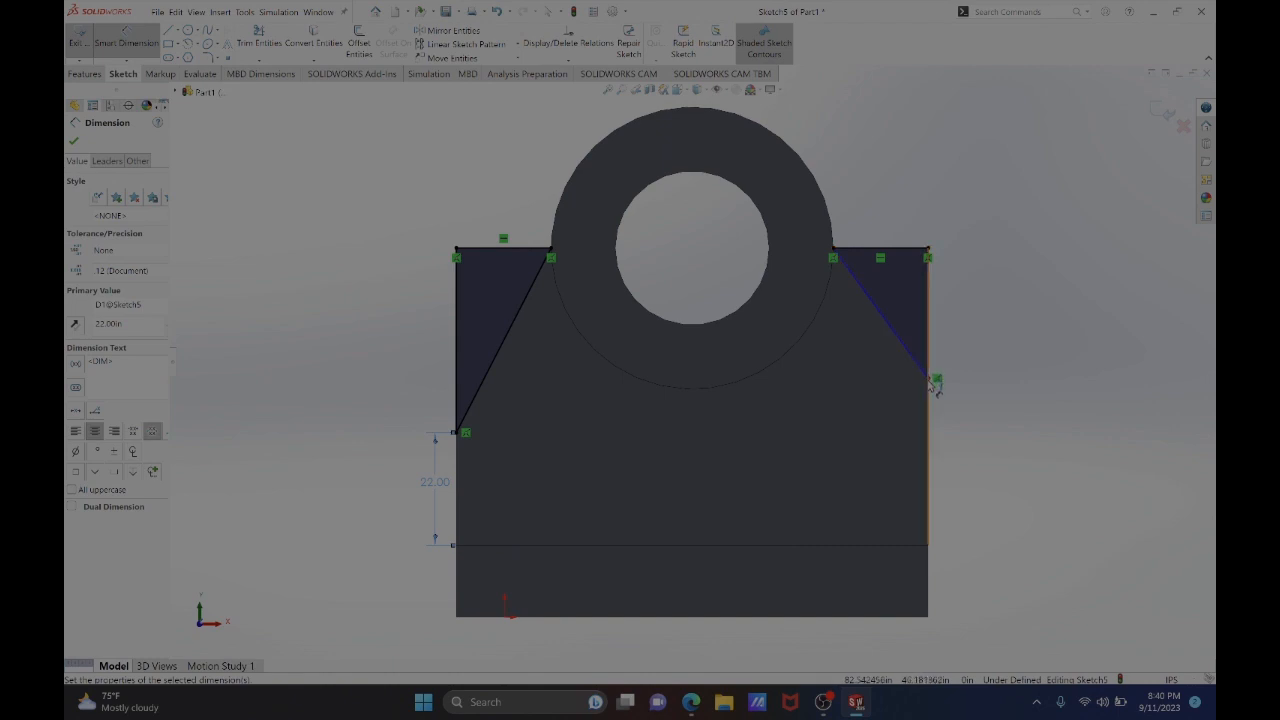
# - Dimension the right triangle's lowest point 22 in above the top edge of the base
pyautogui.click(934, 381)
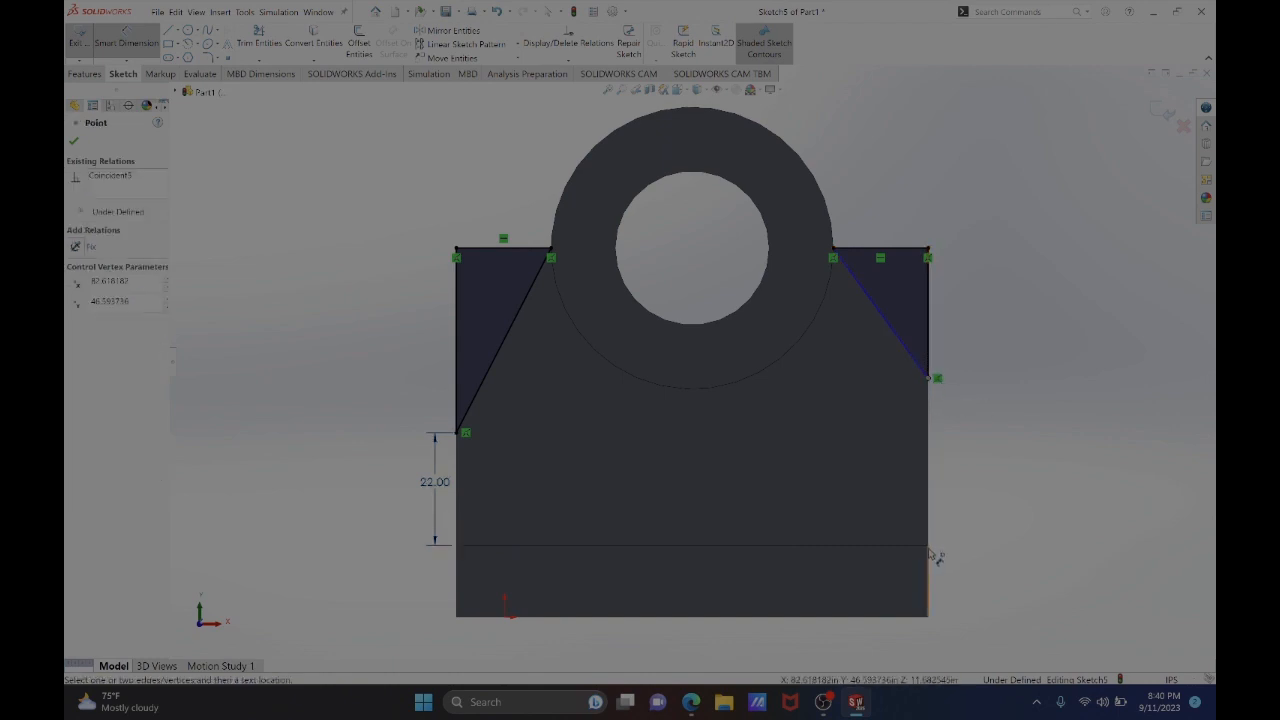
pyautogui.click(930, 545)
pyautogui.click(985, 510)
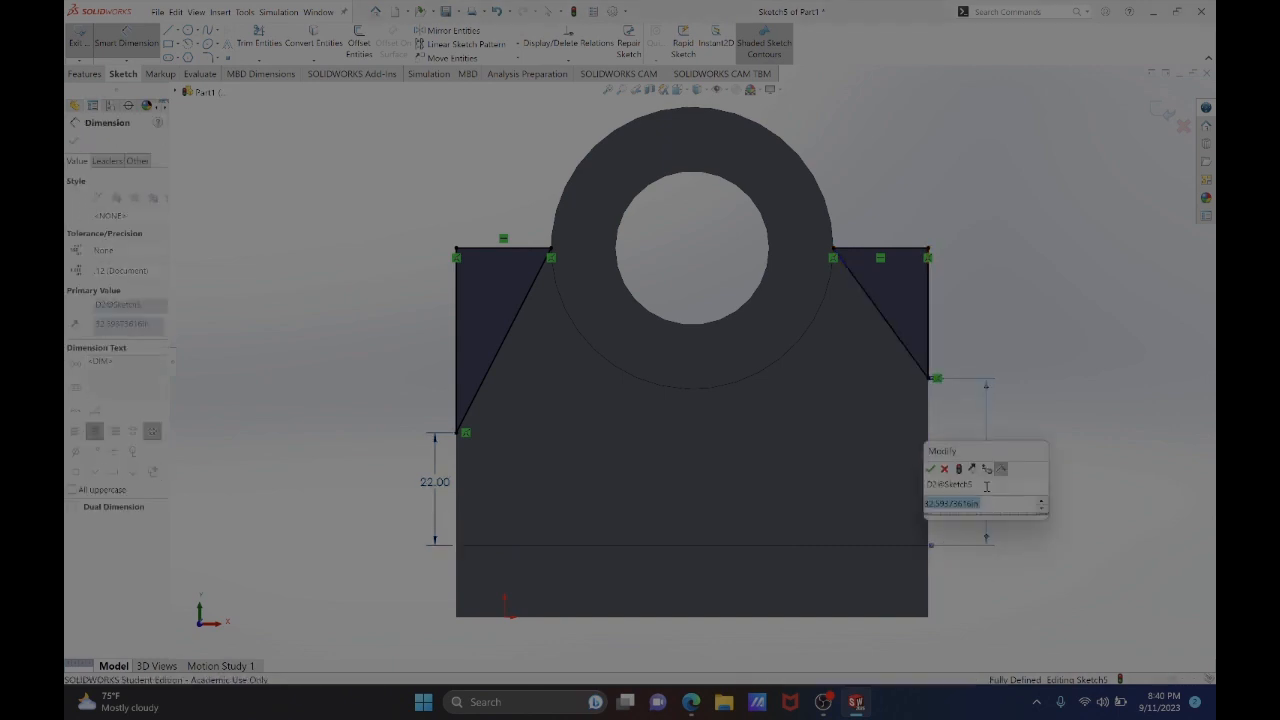
pyautogui.write('22')
pyautogui.press('Return')
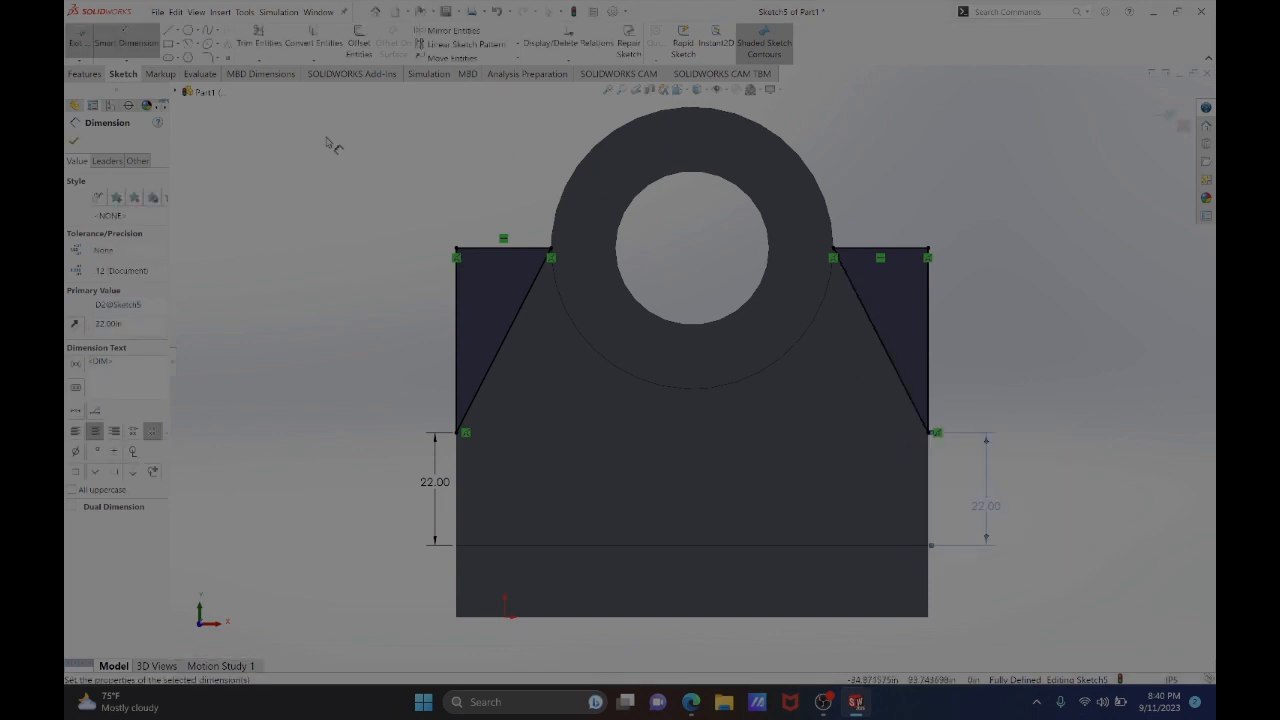
# - Cut both triangular corners off the upright plate with a blind Extruded Cut
pyautogui.click(84, 74)
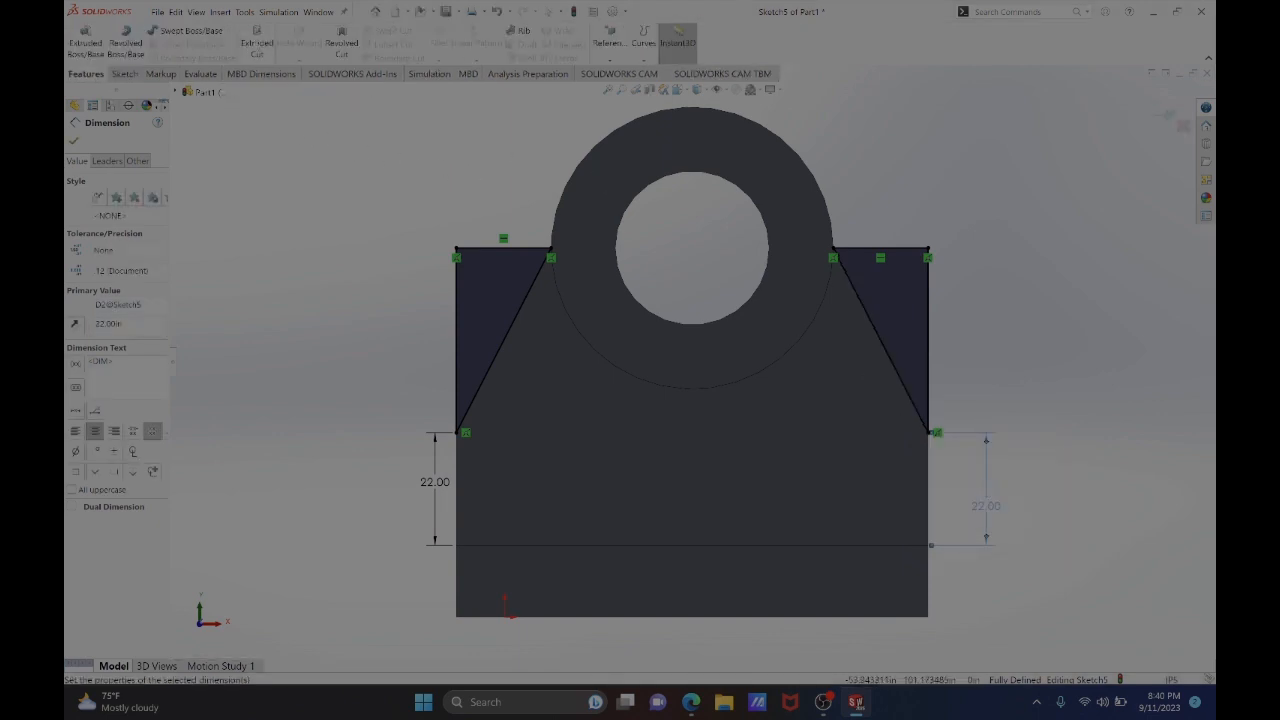
pyautogui.click(257, 42)
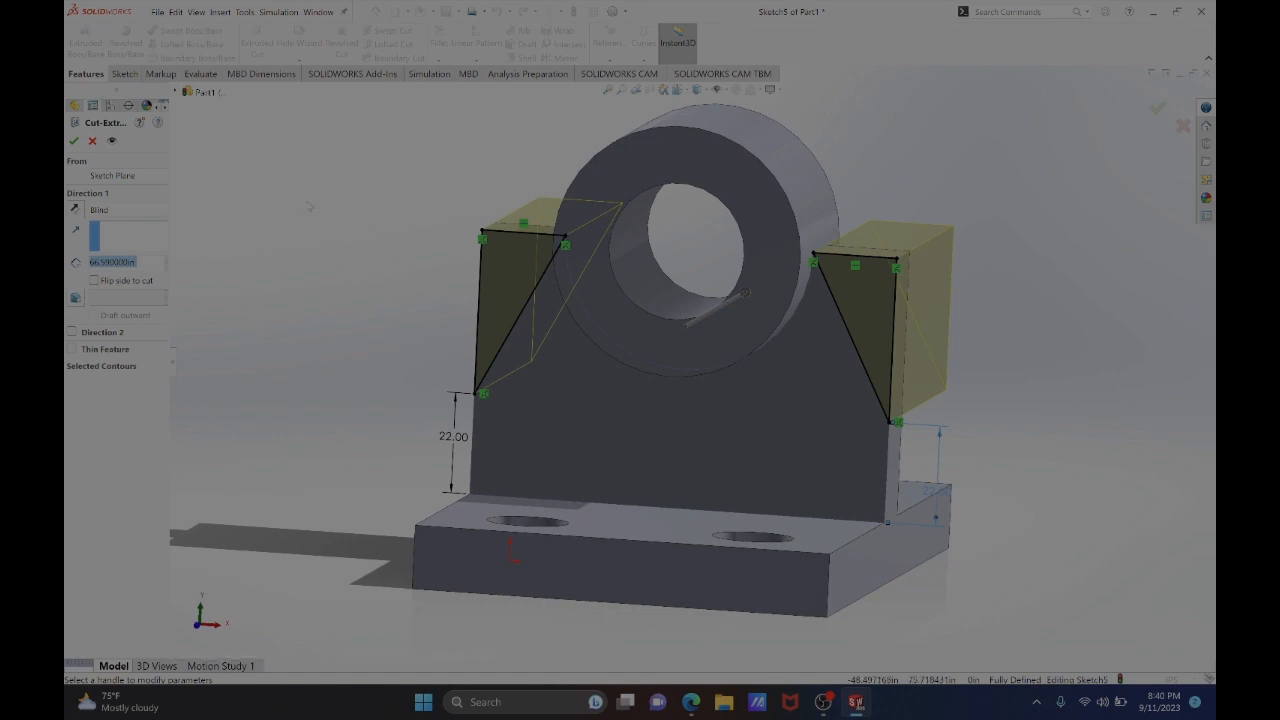
pyautogui.click(73, 141)
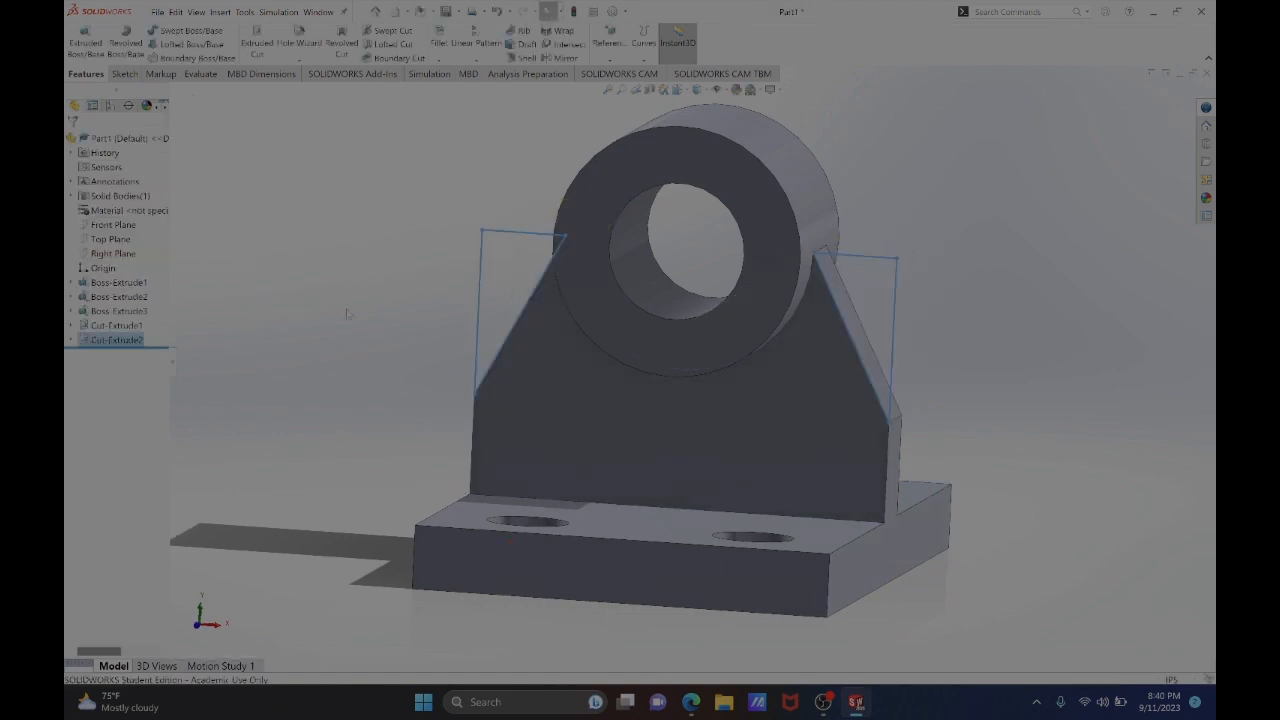
# - Inspect the trimmed bracket and compare it with the dimensioned reference drawing in the browser, returning to the SOLIDWORKS part
pyautogui.moveTo(373, 325); pyautogui.dragTo(340, 374, button='middle')
pyautogui.scroll(-3, 365, 385)
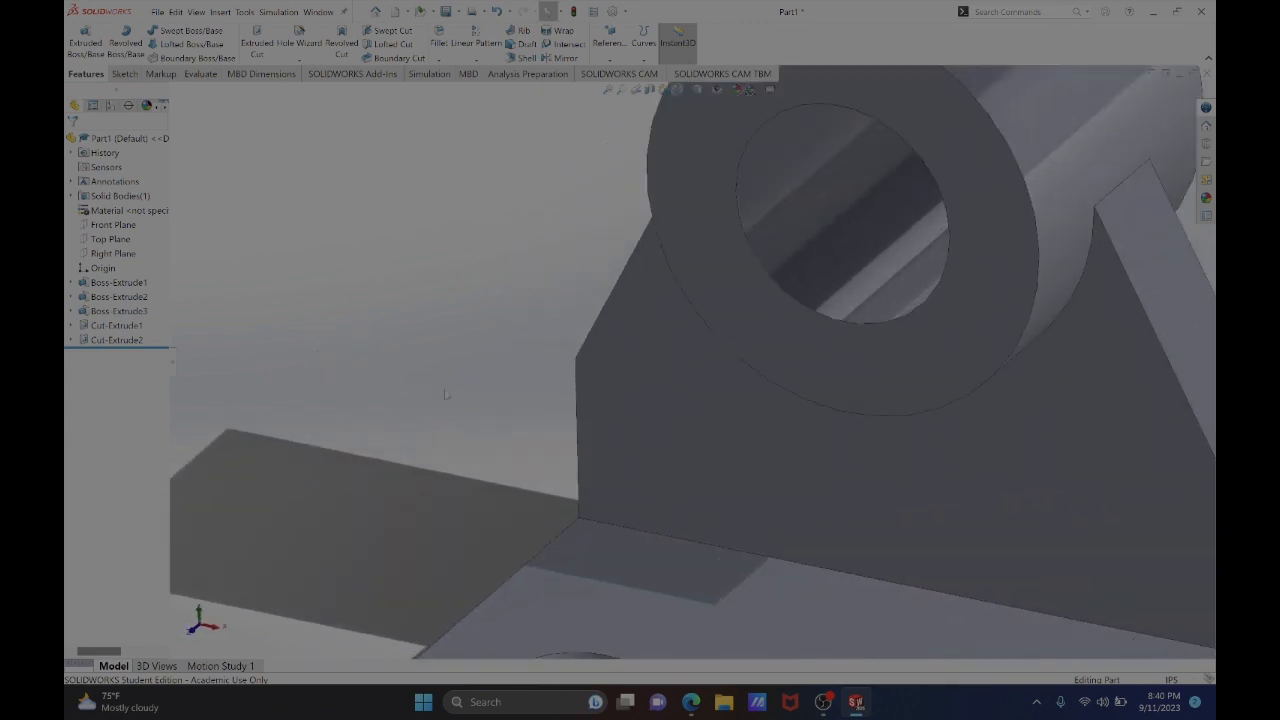
pyautogui.scroll(4, 446, 394)
pyautogui.moveTo(620, 467); pyautogui.dragTo(574, 470, button='middle')
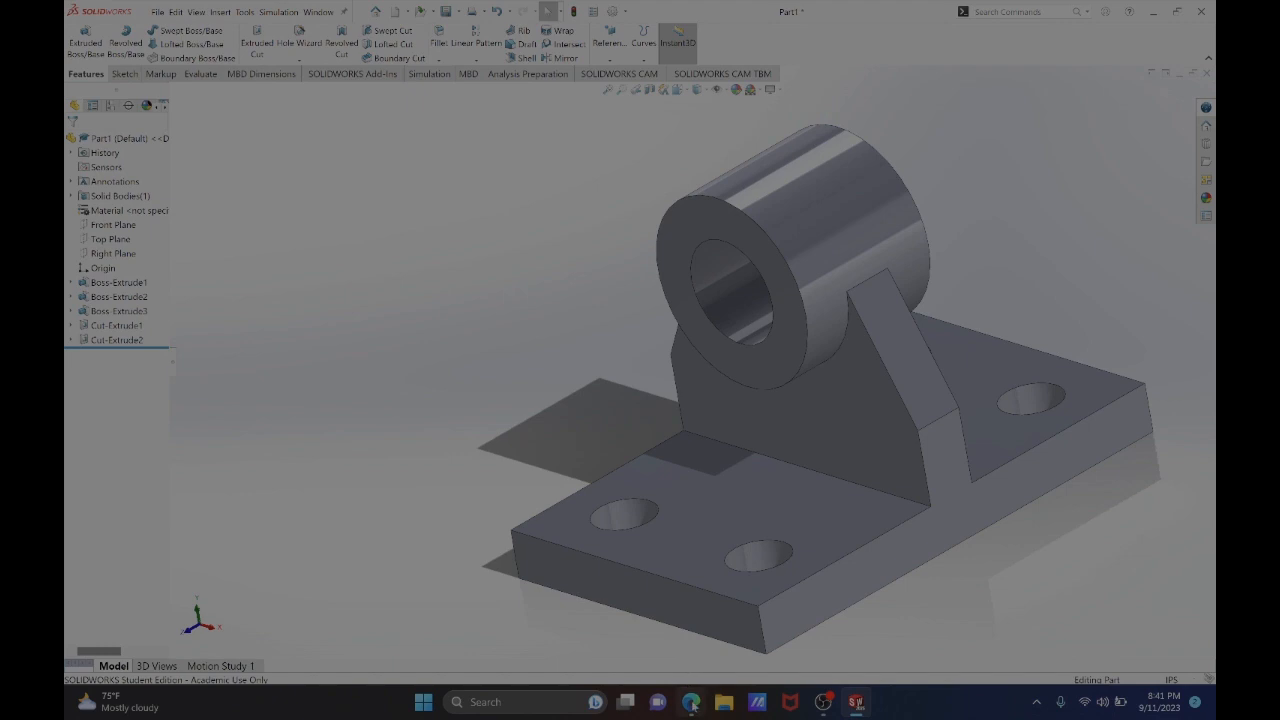
pyautogui.moveTo(695, 705)
pyautogui.click(745, 600)
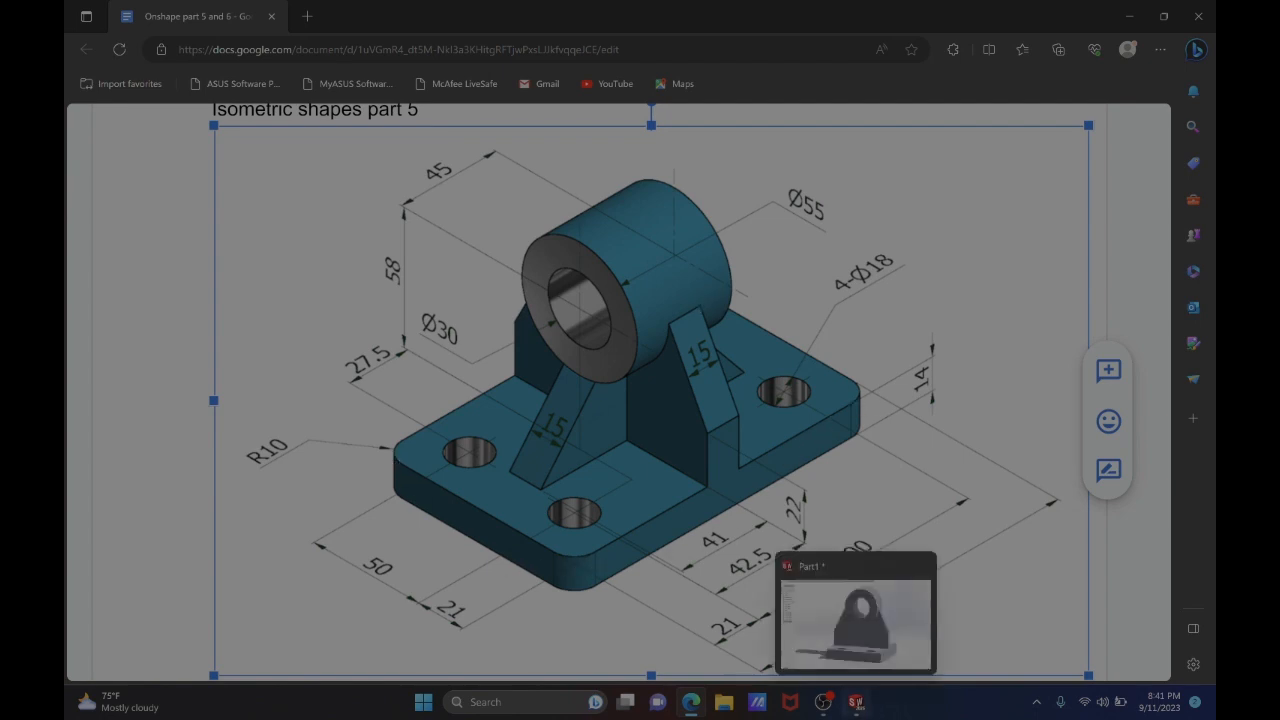
pyautogui.click(855, 702)
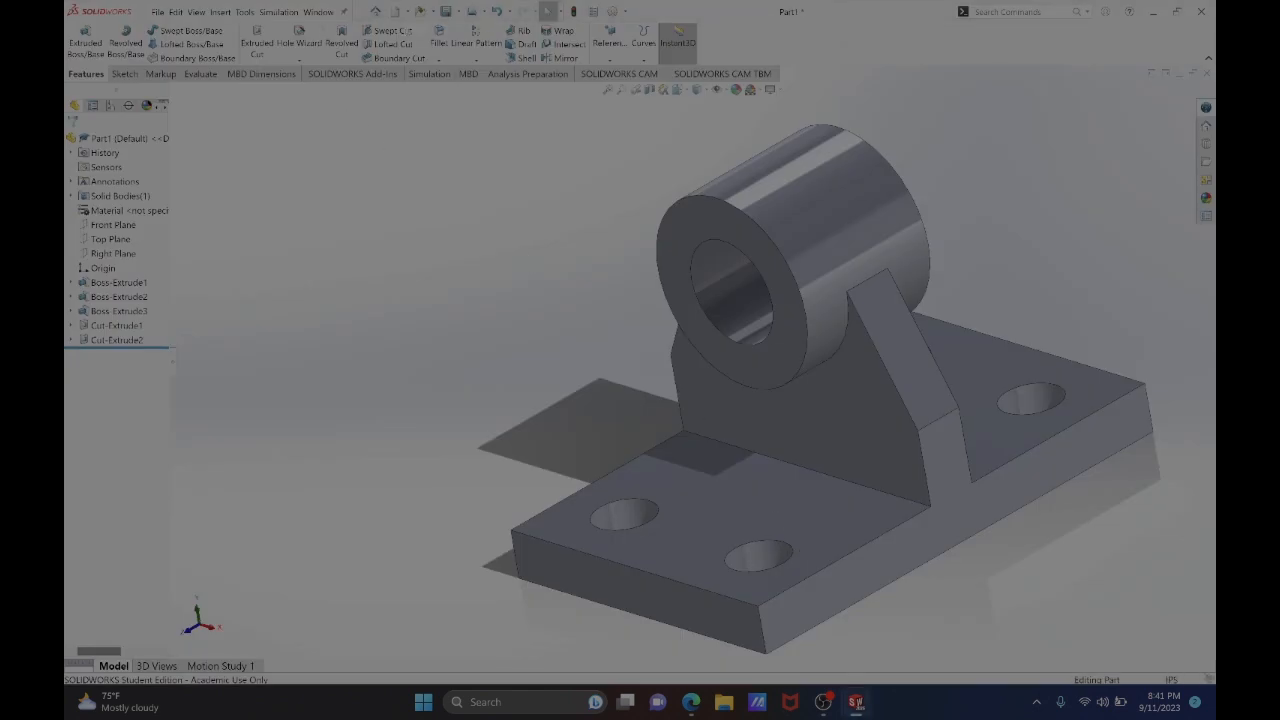
# - Round the base's four vertical corner edges with a 10 in radius Fillet, using the full preview
pyautogui.click(440, 35)
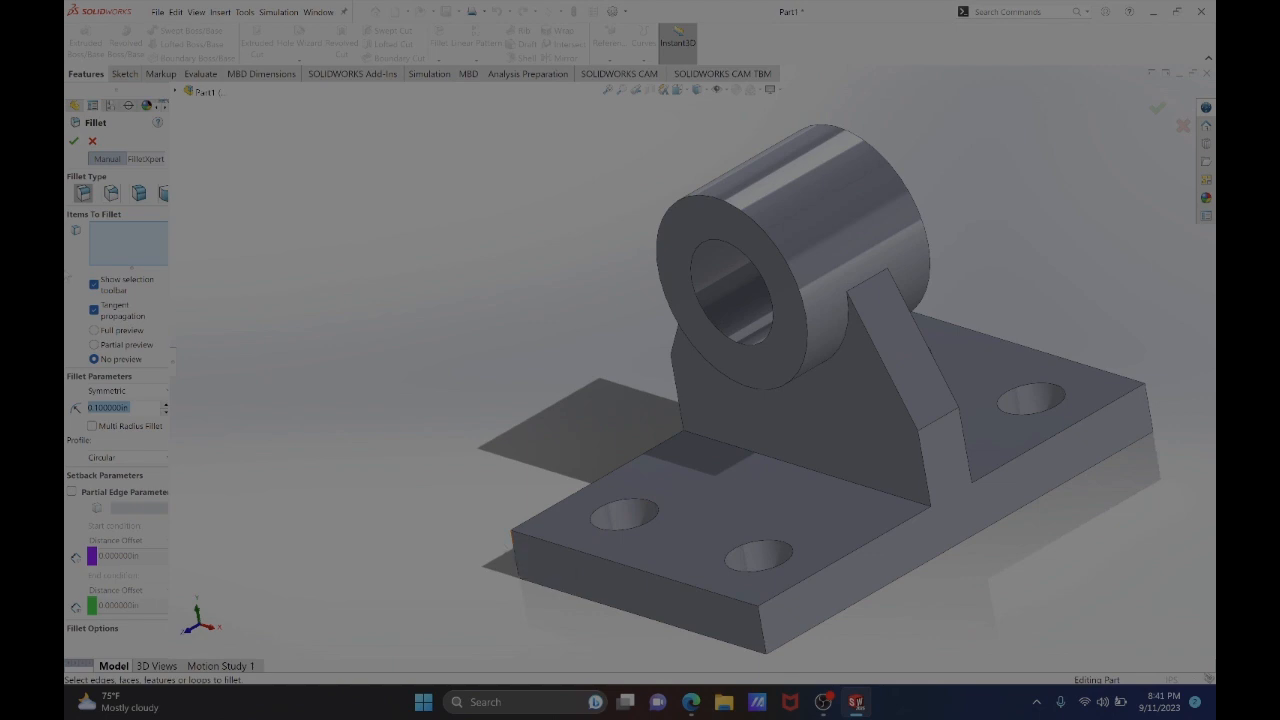
pyautogui.click(96, 331)
pyautogui.doubleClick(105, 407)
pyautogui.write('10')
pyautogui.press('Return')
pyautogui.click(514, 560)
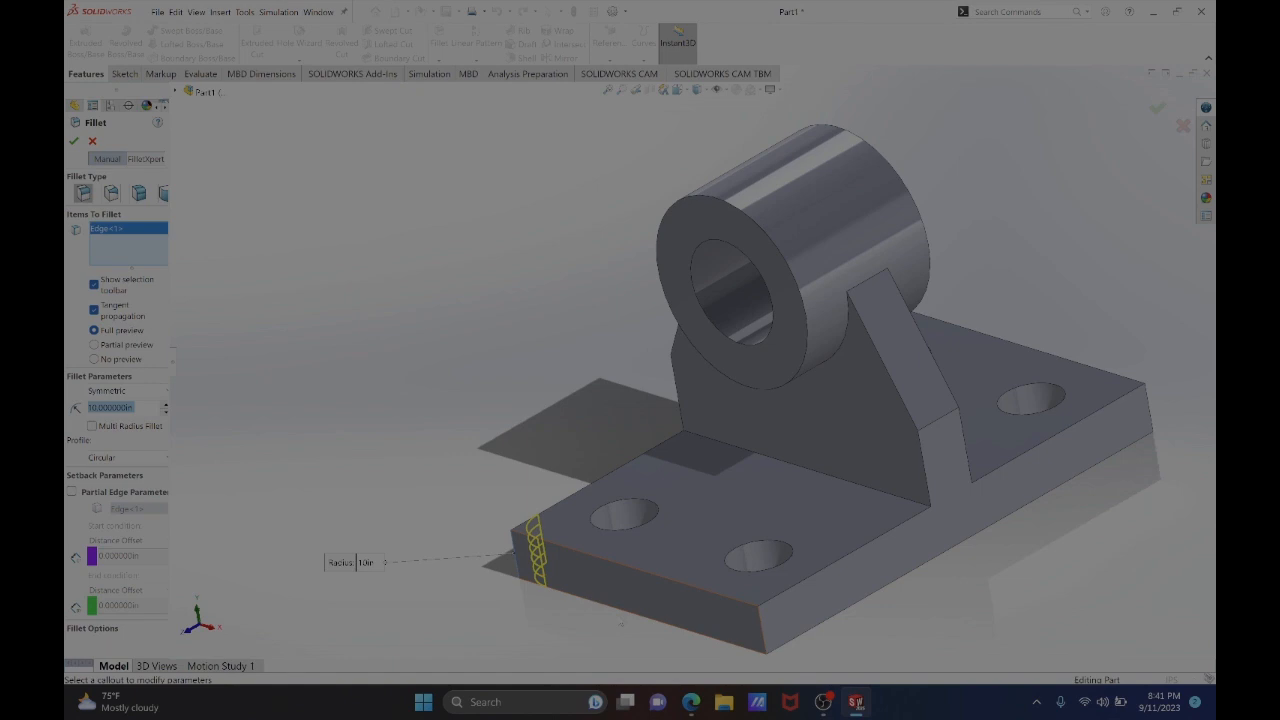
pyautogui.click(762, 628)
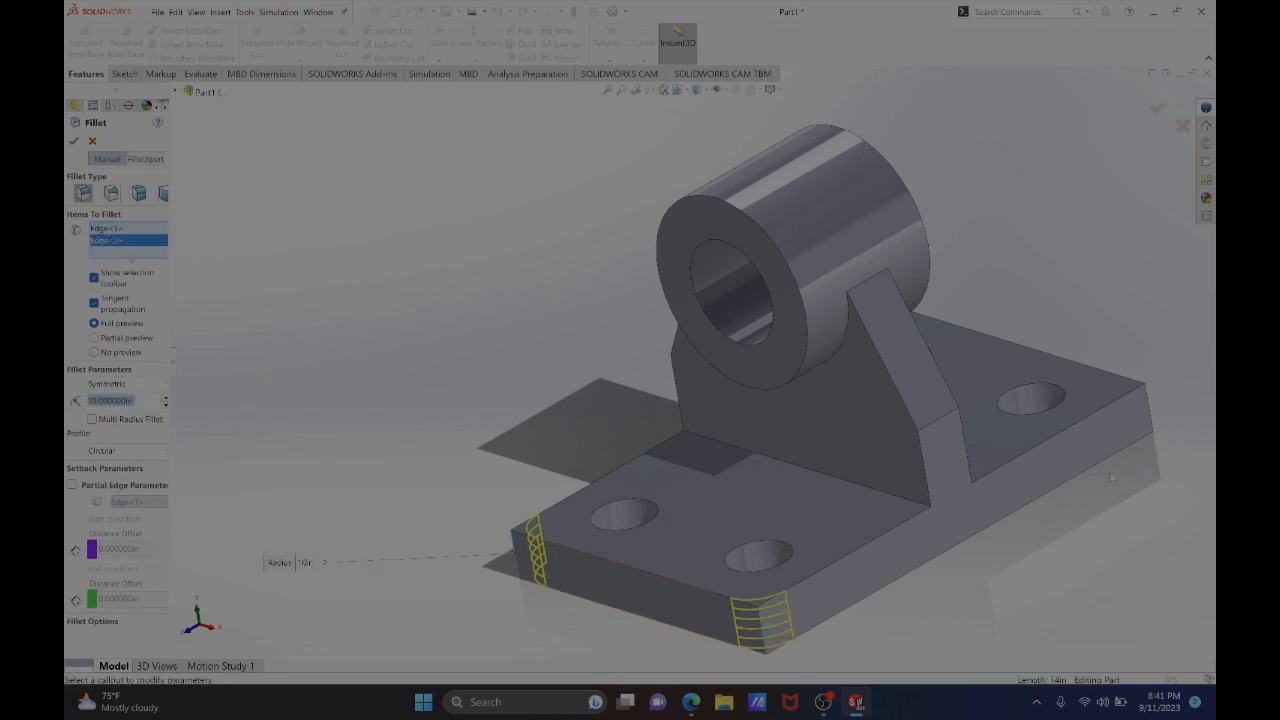
pyautogui.click(1149, 412)
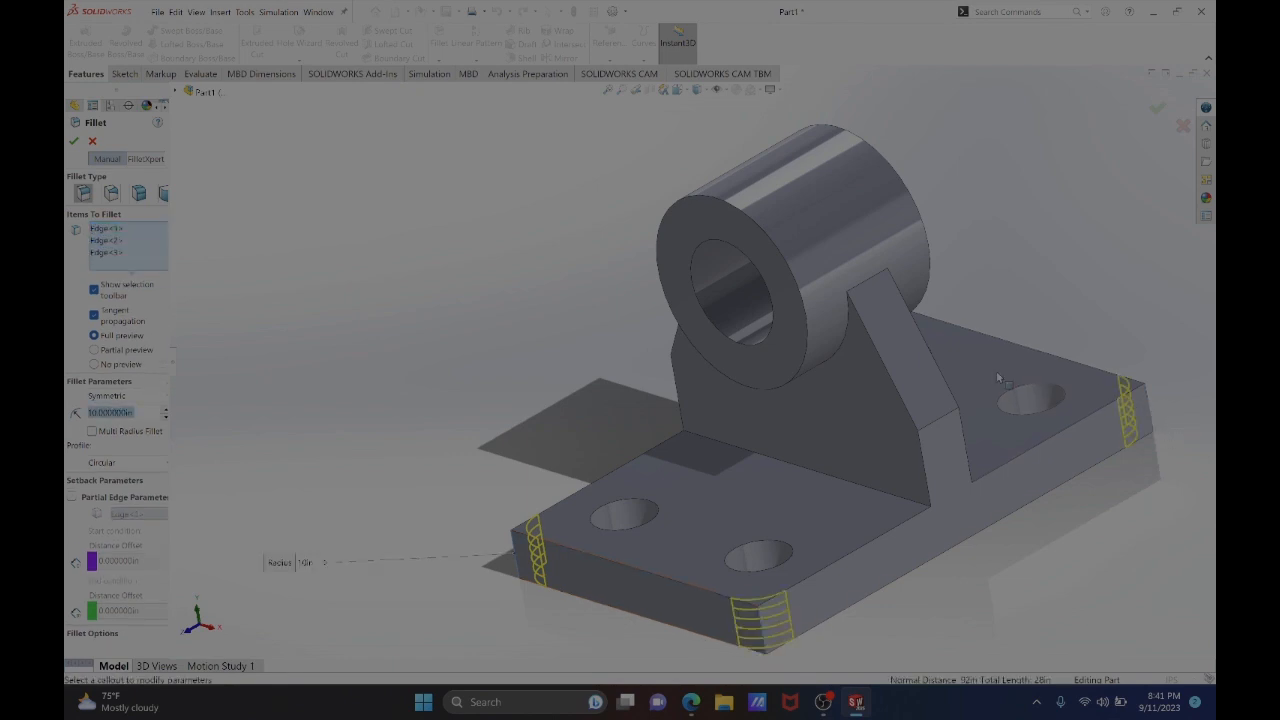
pyautogui.moveTo(992, 378); pyautogui.dragTo(948, 431, button='middle')
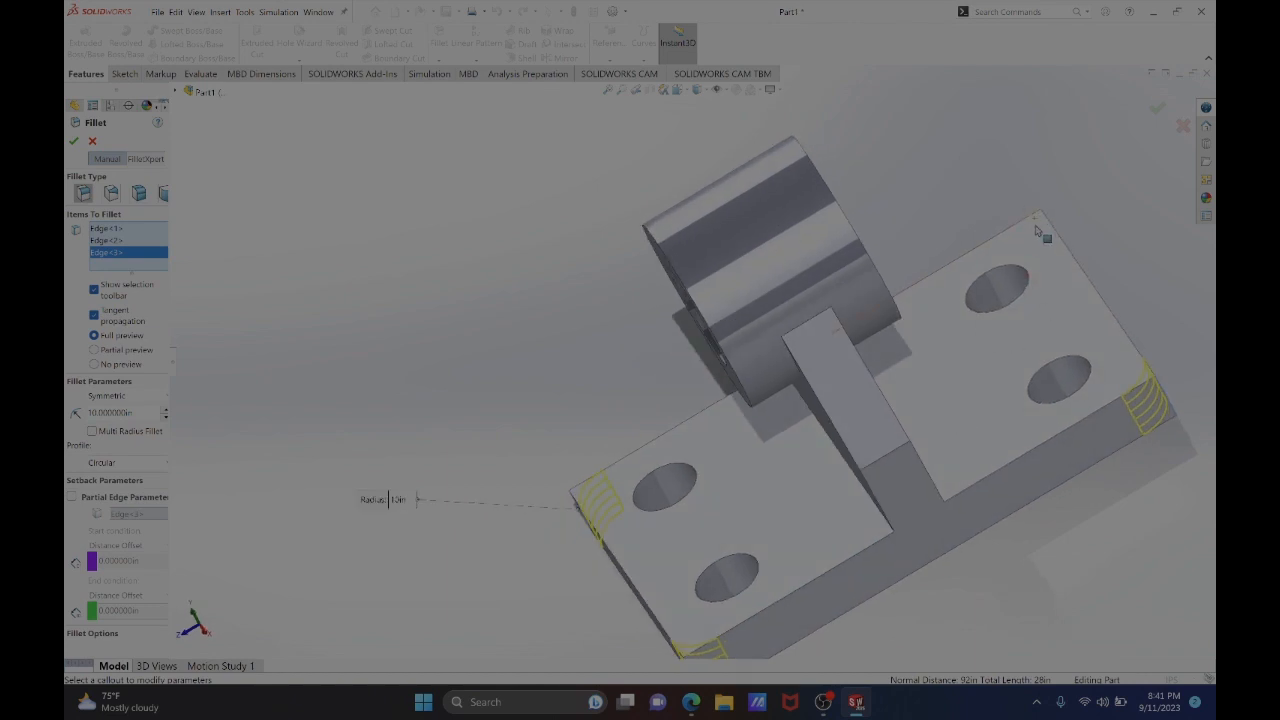
pyautogui.moveTo(1049, 237); pyautogui.dragTo(1068, 247, button='middle')
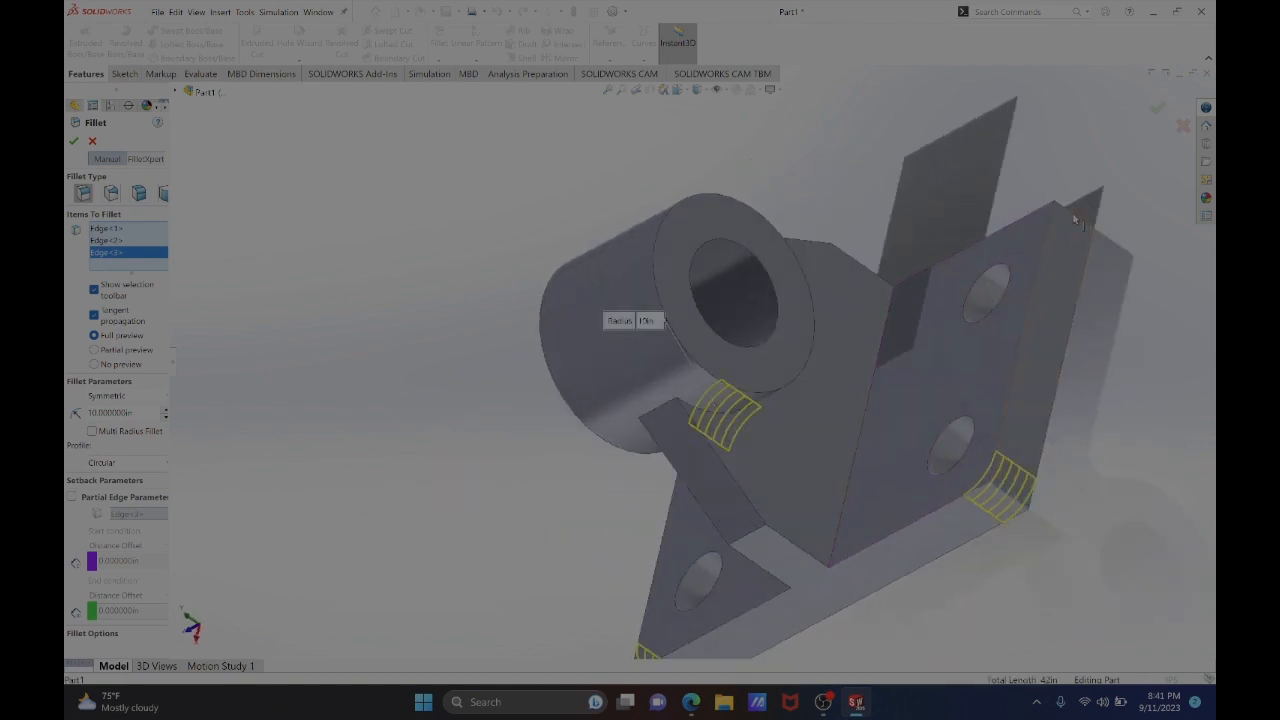
pyautogui.click(1075, 222)
pyautogui.moveTo(960, 455); pyautogui.dragTo(1015, 276, button='middle')
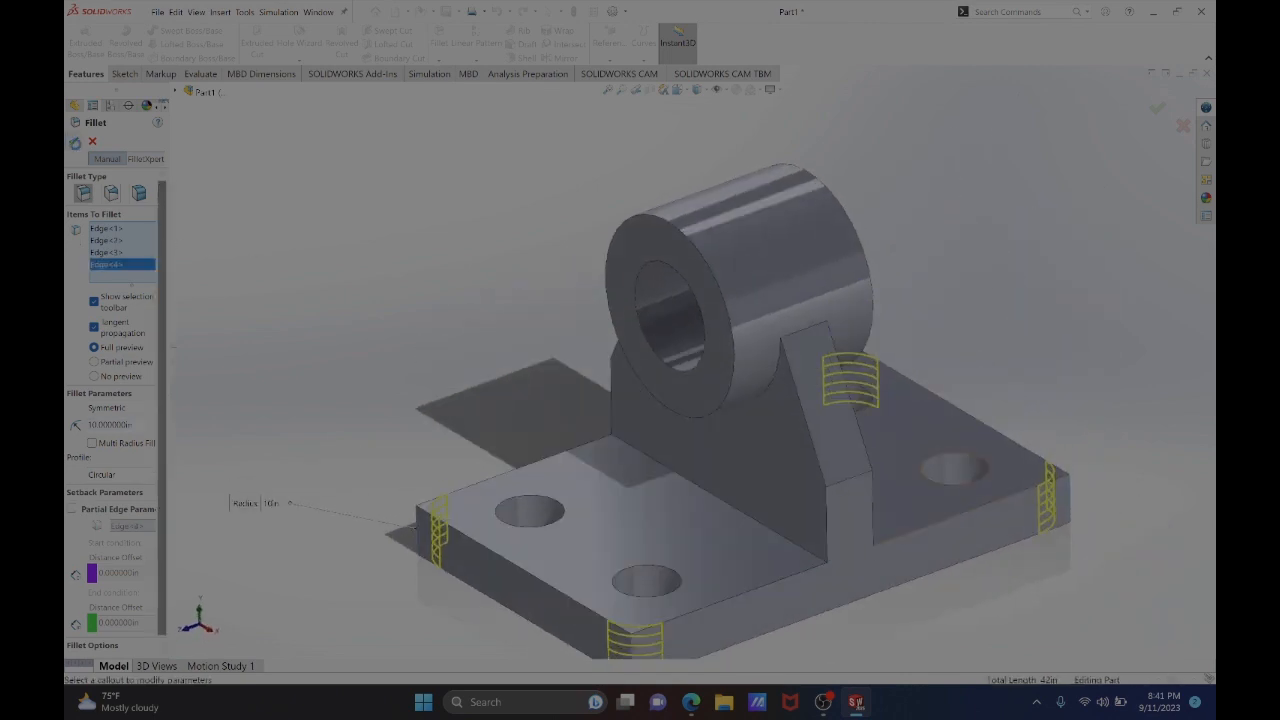
pyautogui.scroll(-1, 571, 462)
pyautogui.scroll(4, 571, 462)
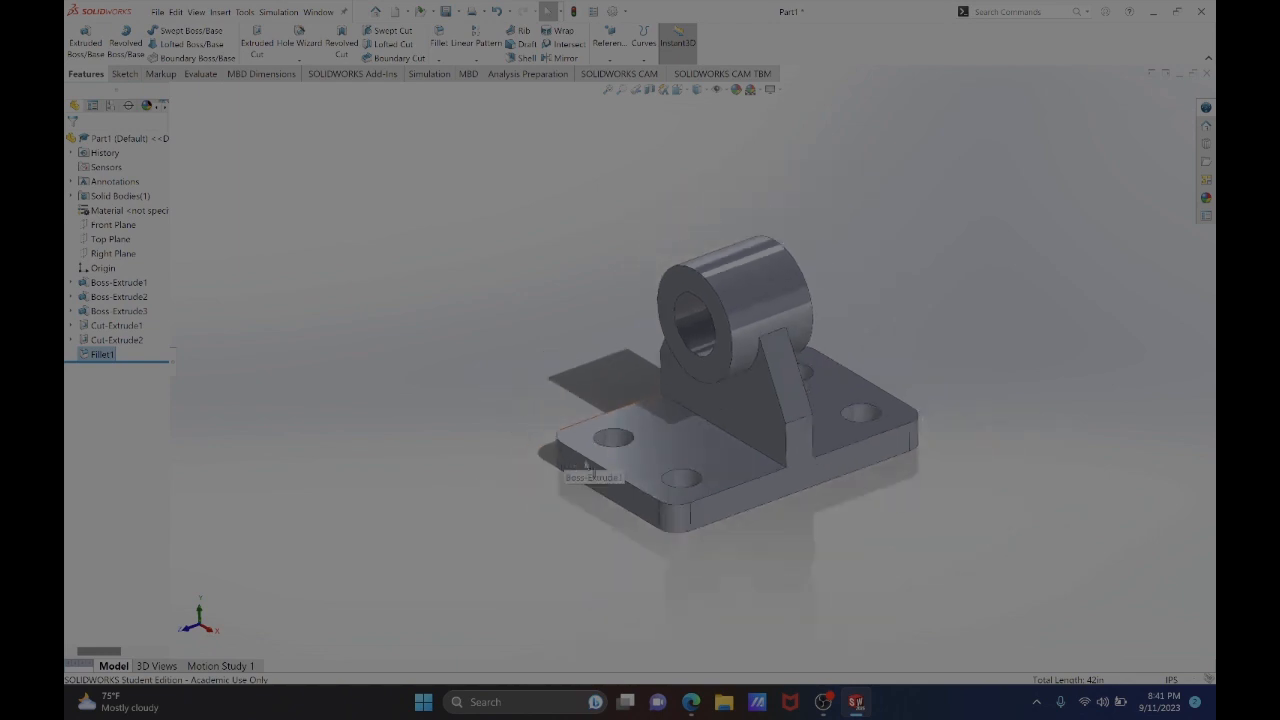
# - Check the rib dimensions in the browser's isometric part 5 drawing, then return to the SOLIDWORKS part
pyautogui.moveTo(586, 466); pyautogui.dragTo(714, 488, button='middle')
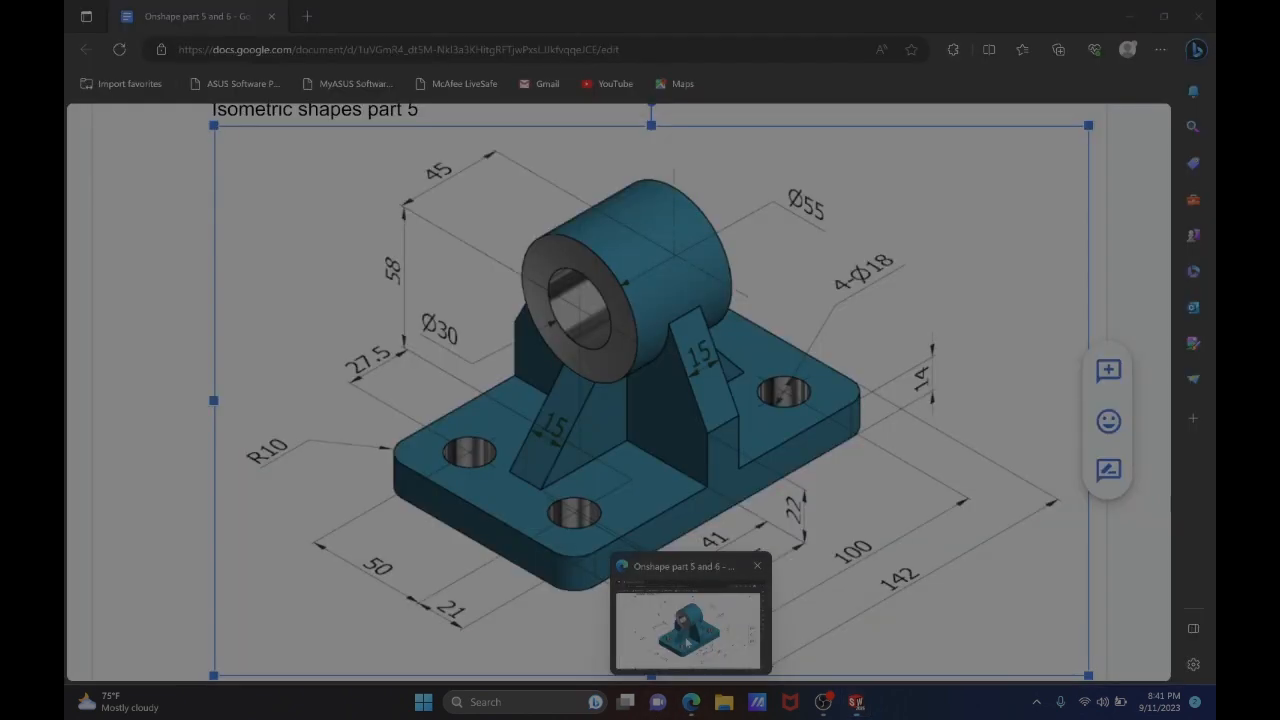
pyautogui.click(691, 703)
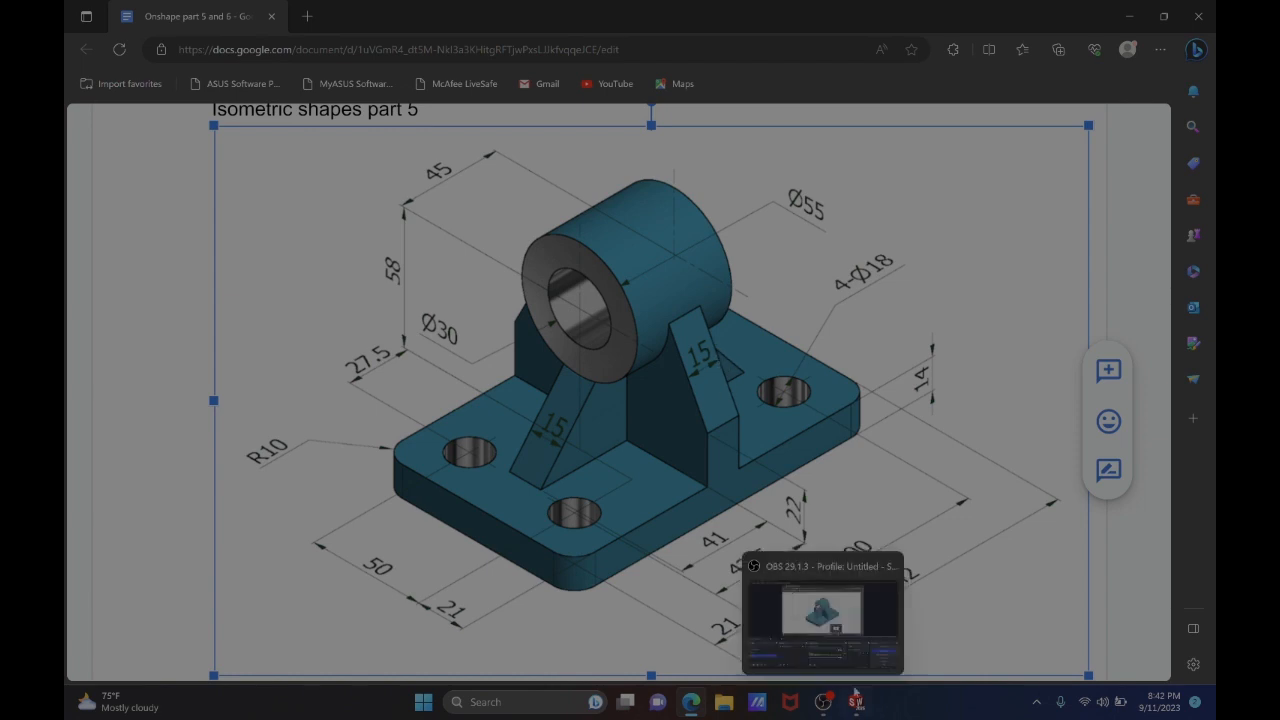
pyautogui.click(856, 628)
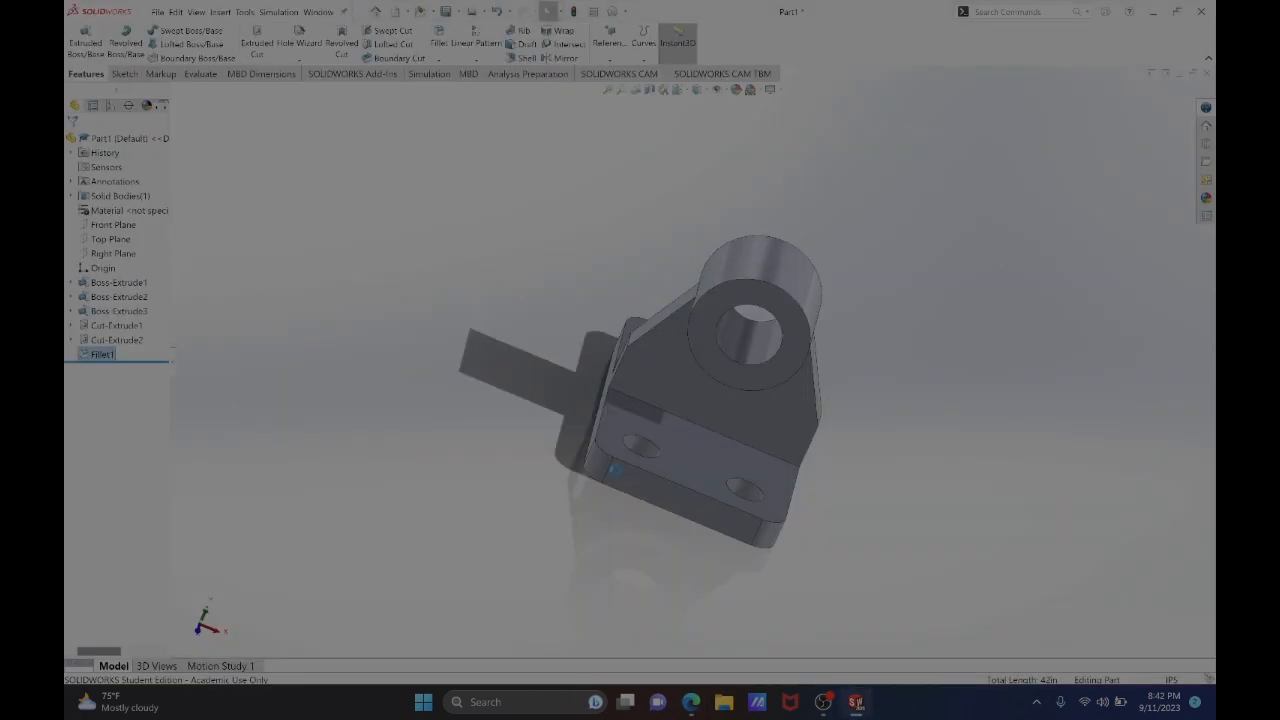
# - Sketch two rectangles on the base's top face against the upright plate, about 14.3 × 46.7 in in front and 18.6 × 40.8 in behind
pyautogui.moveTo(590, 522); pyautogui.dragTo(549, 357, button='middle')
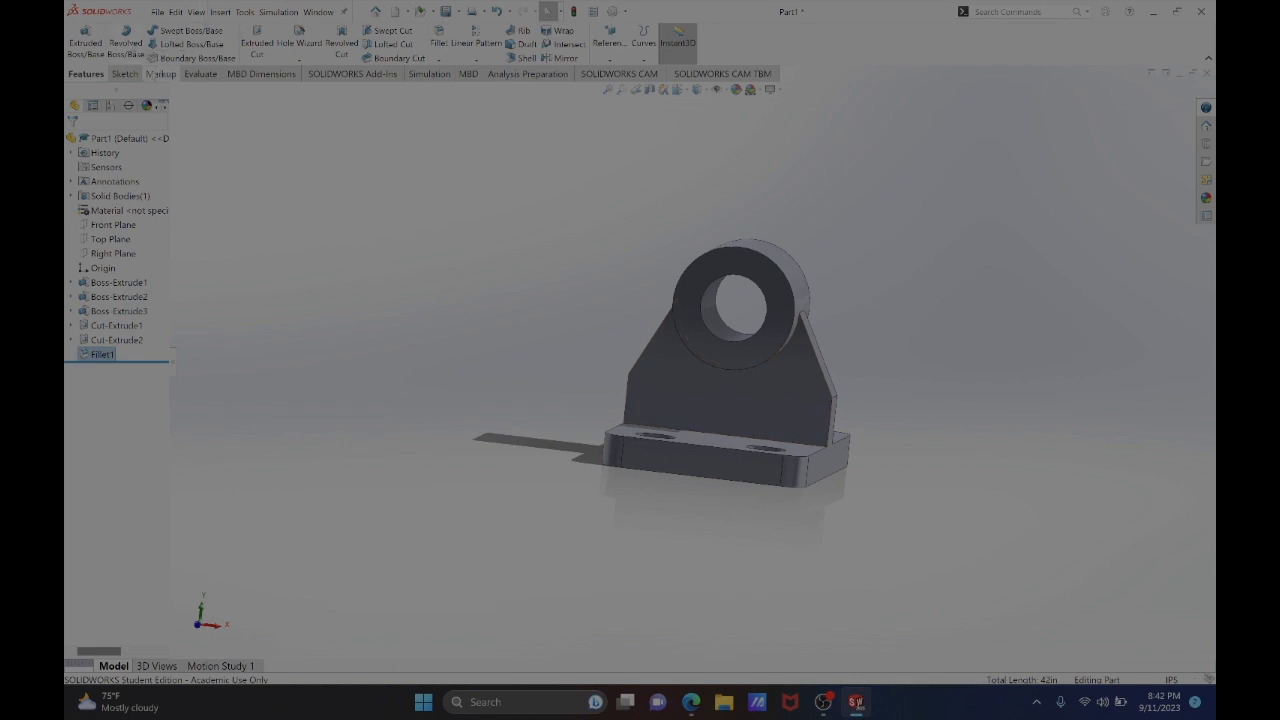
pyautogui.click(124, 74)
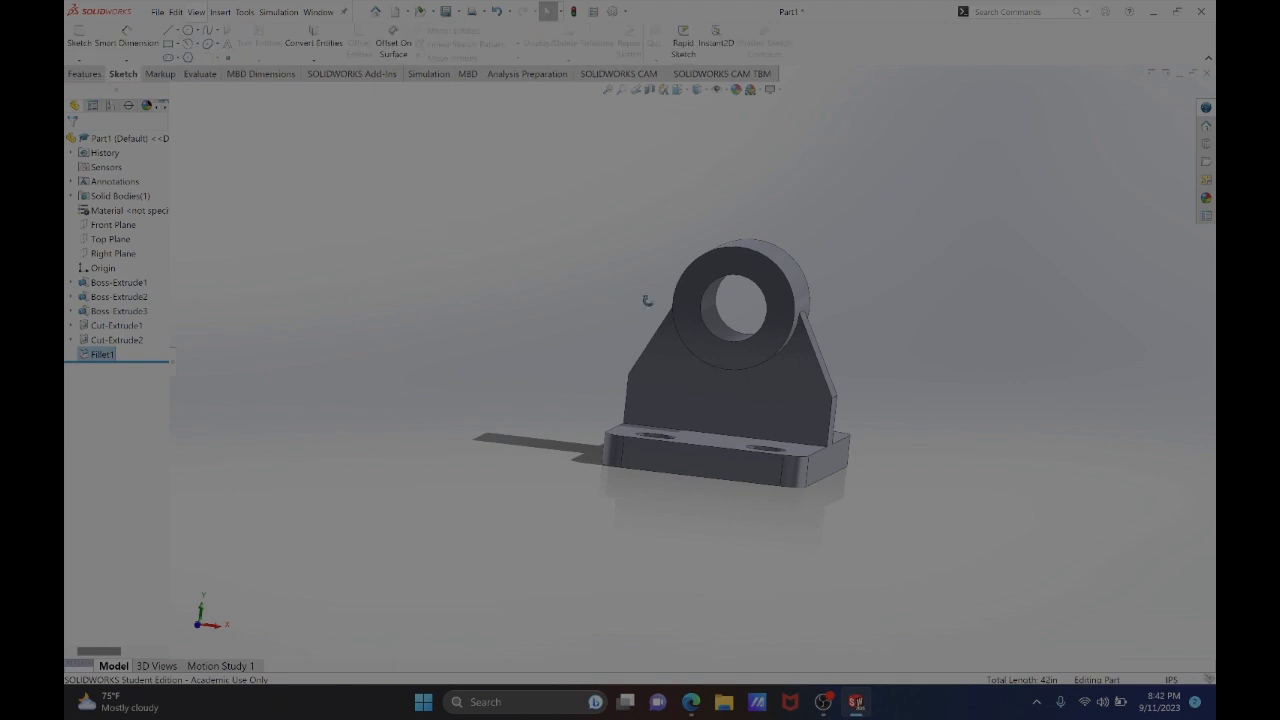
pyautogui.moveTo(647, 300); pyautogui.dragTo(720, 460, button='middle')
pyautogui.click(706, 455)
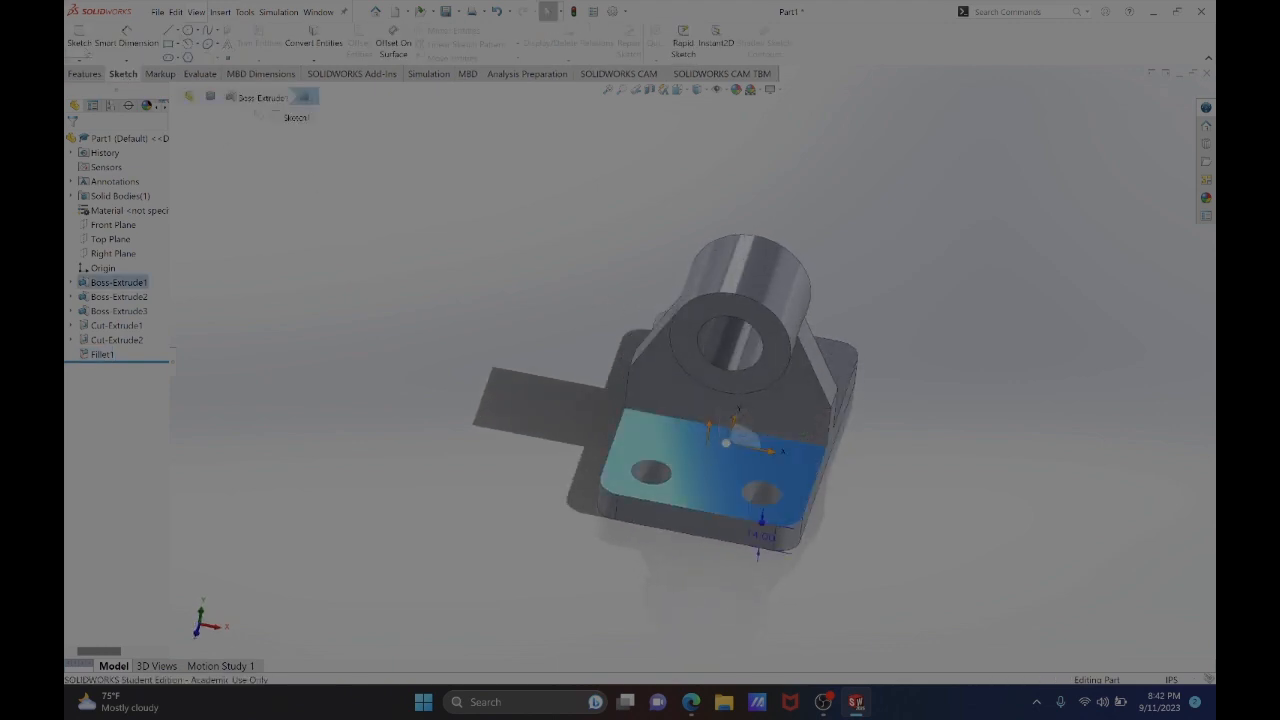
pyautogui.click(78, 38)
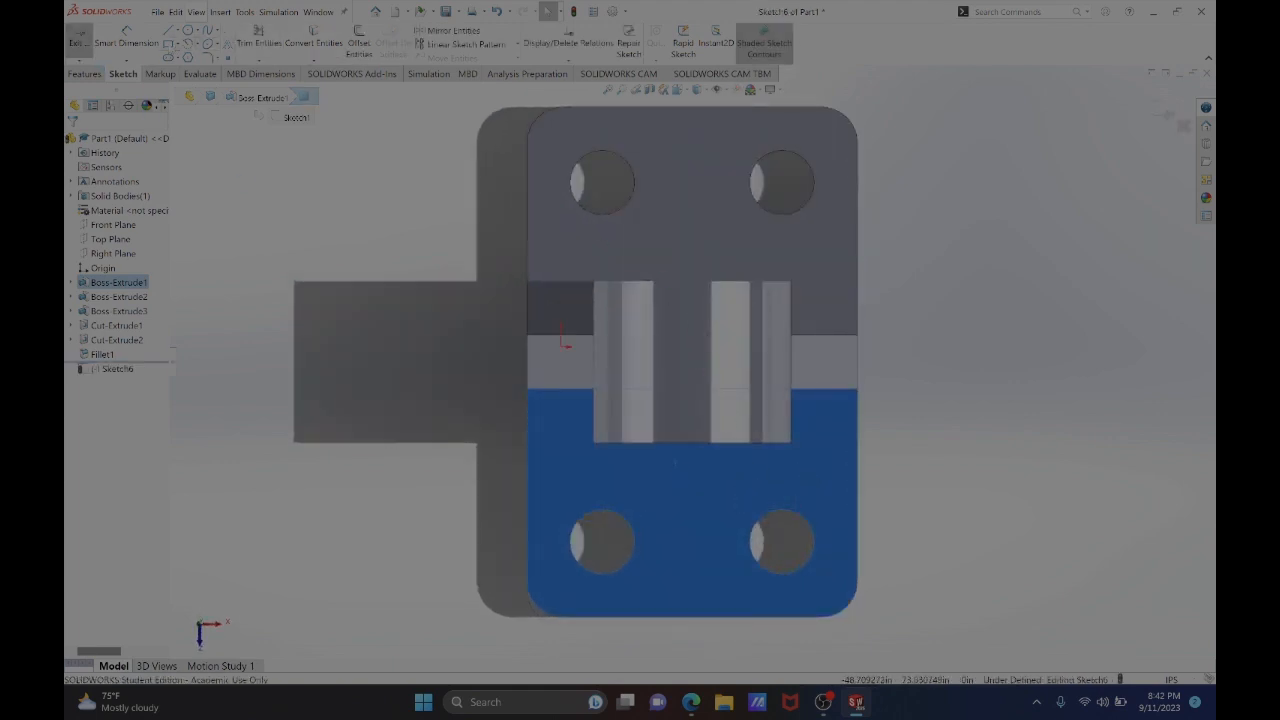
pyautogui.click(168, 43)
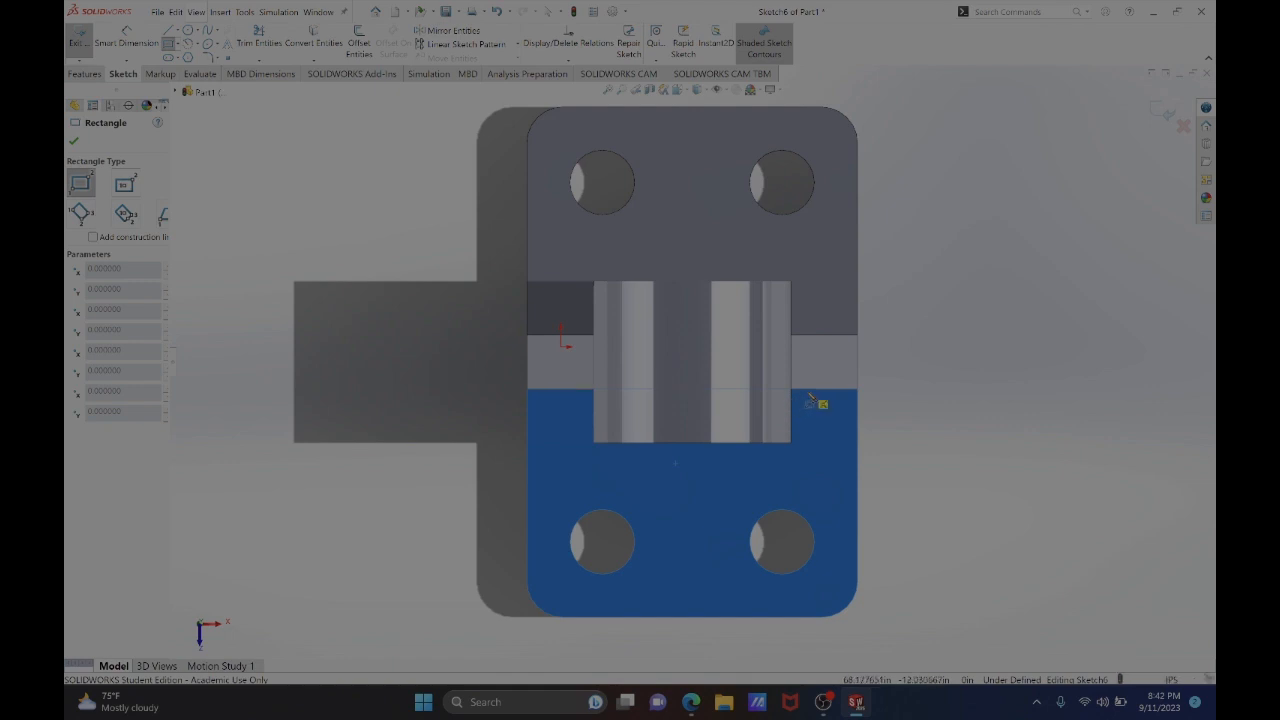
pyautogui.click(669, 389)
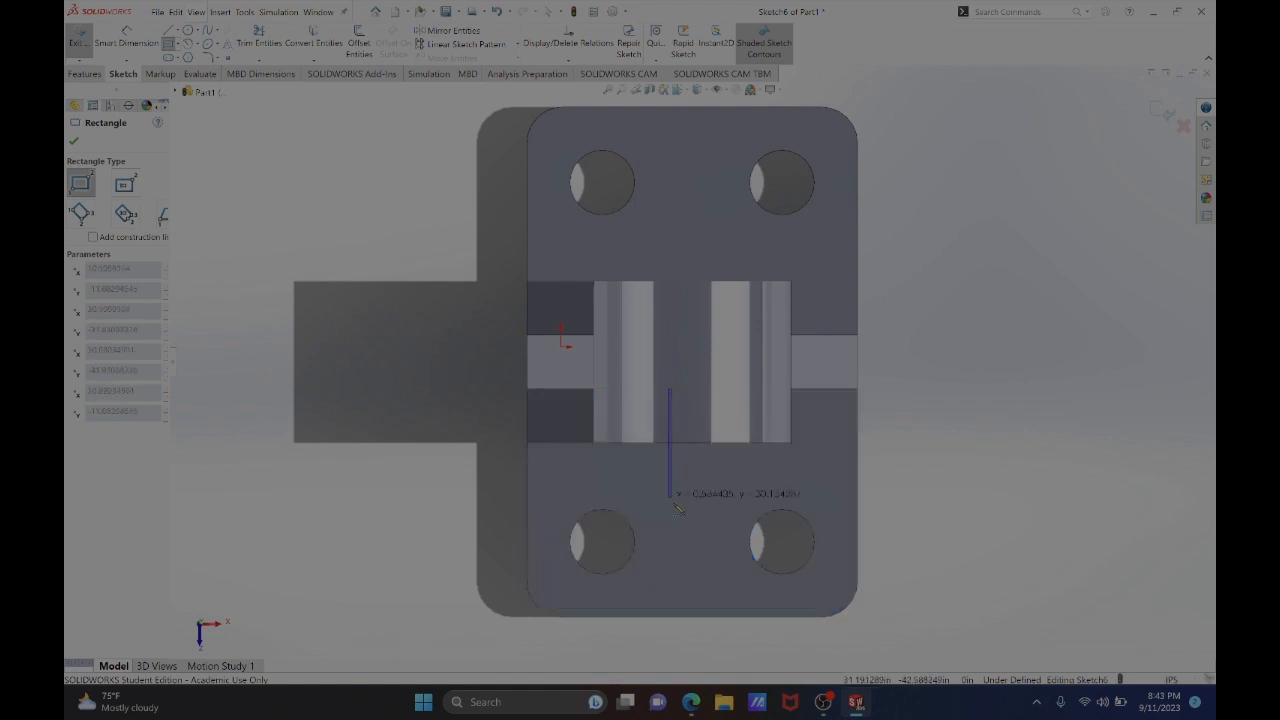
pyautogui.click(720, 557)
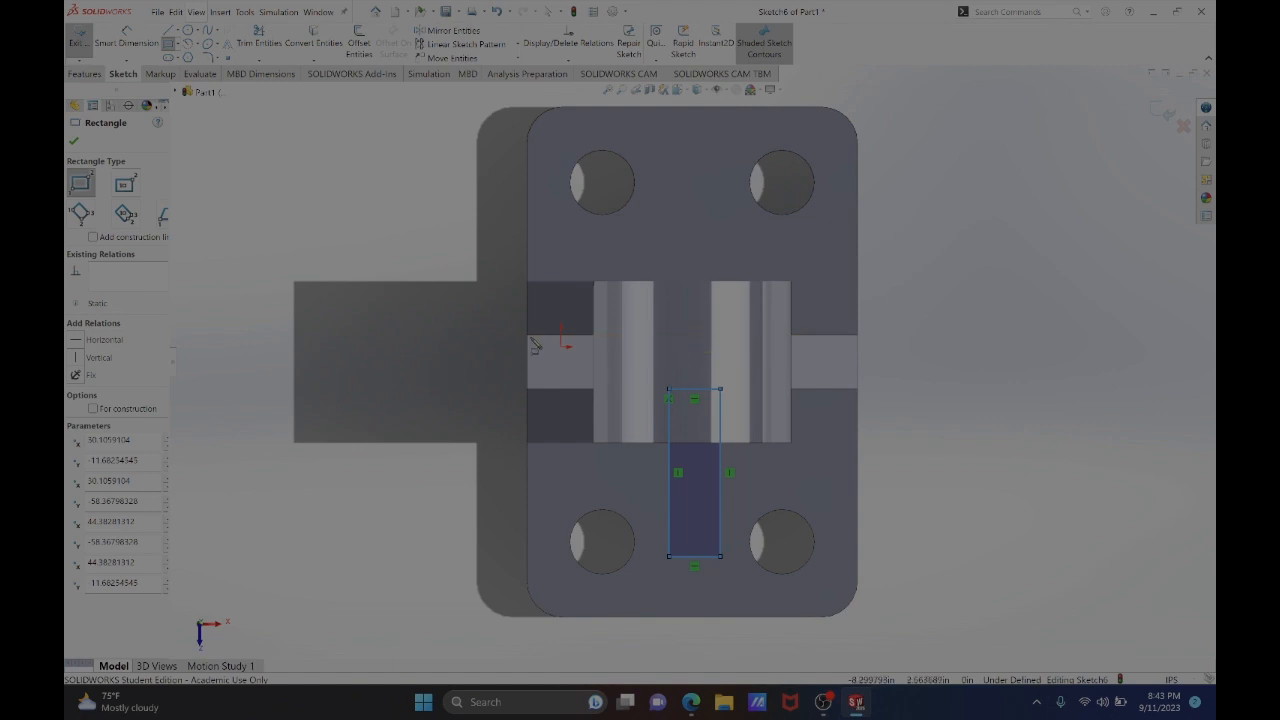
pyautogui.click(668, 336)
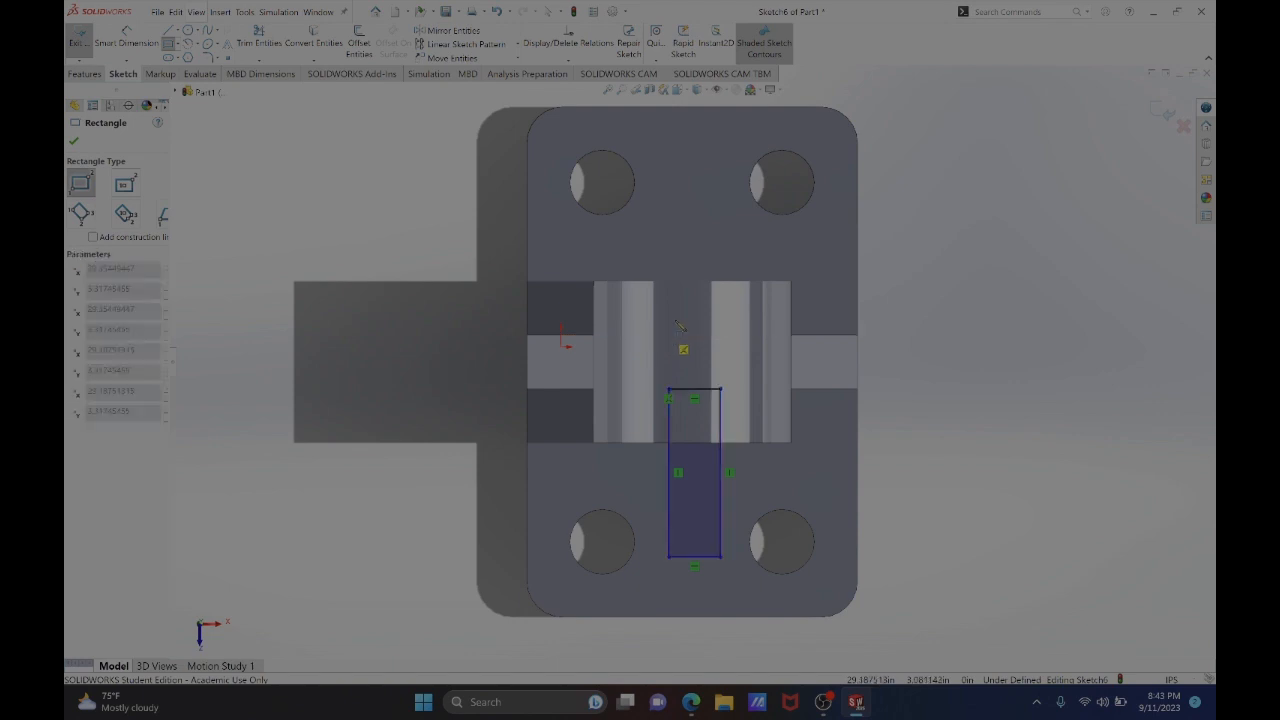
pyautogui.click(734, 188)
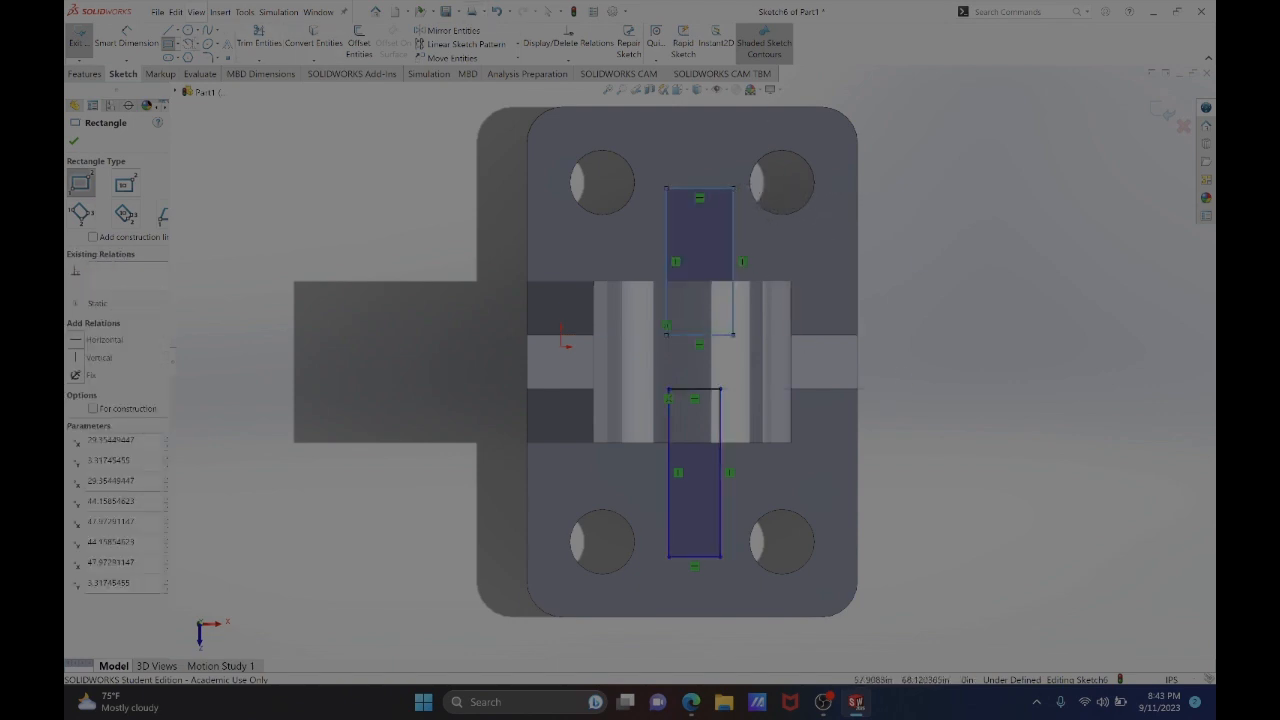
# - Dimension the front rectangle's width as 15 in
pyautogui.click(126, 42)
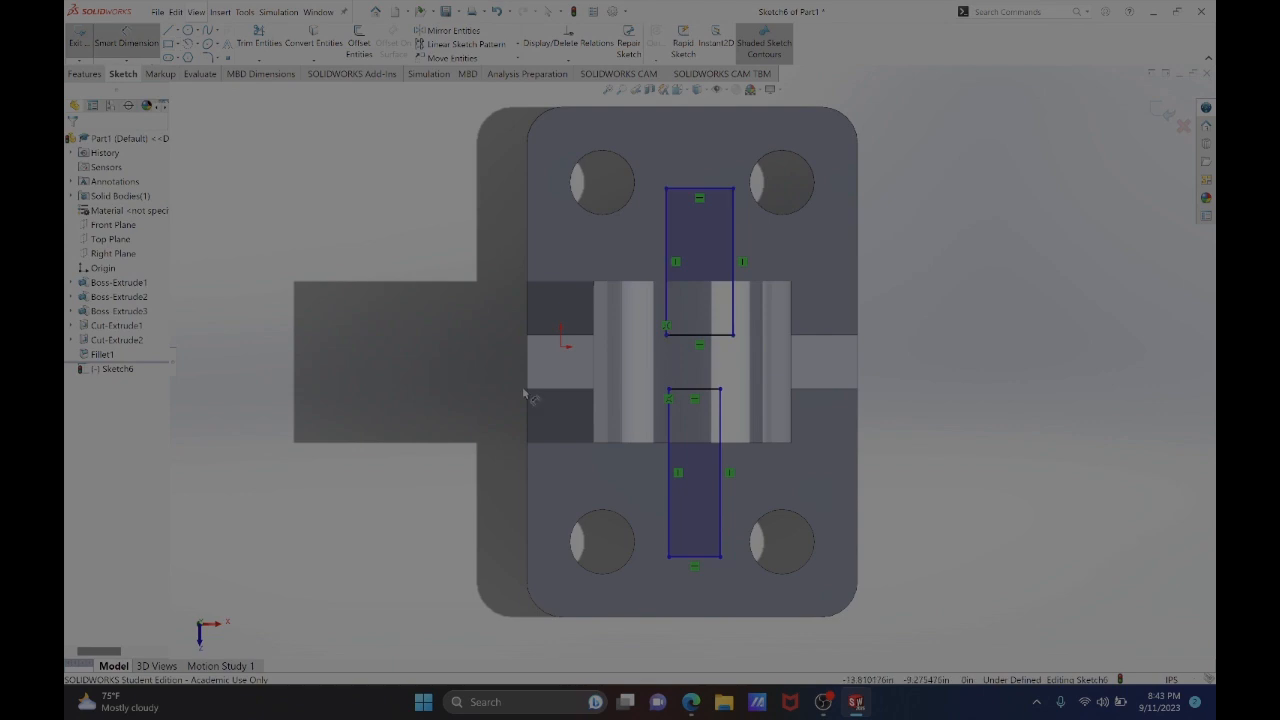
pyautogui.click(703, 562)
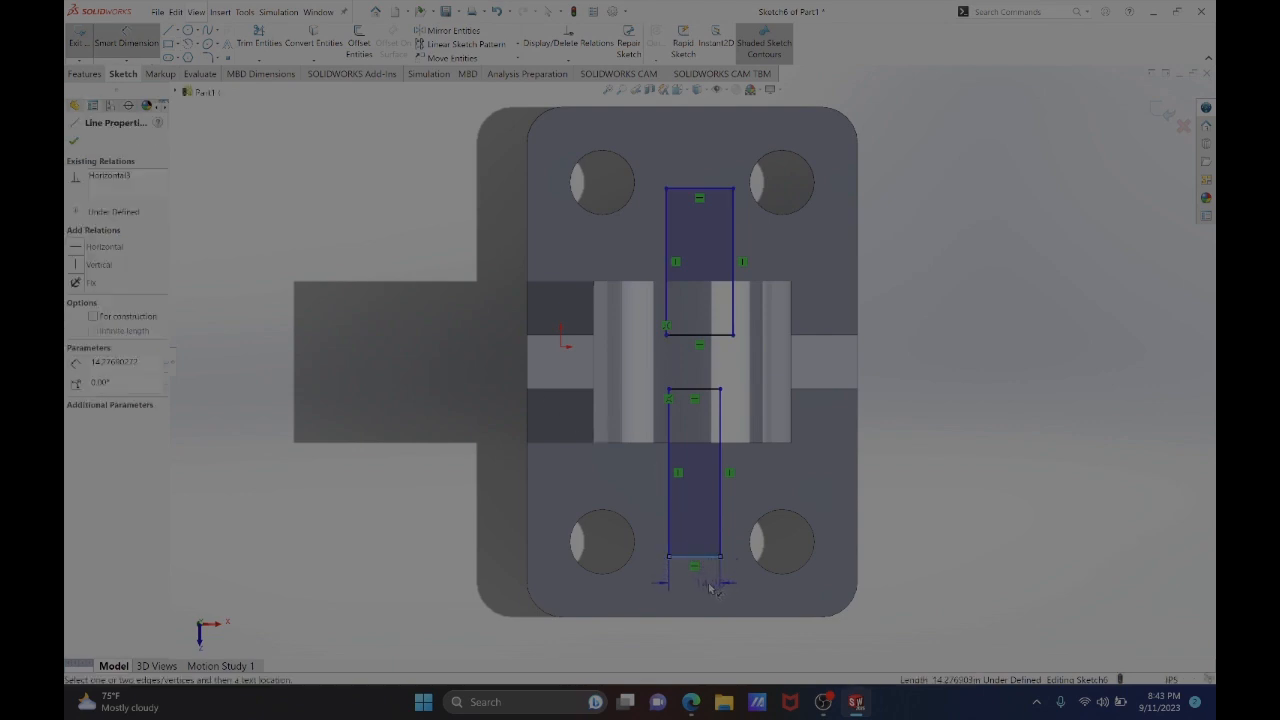
pyautogui.click(703, 588)
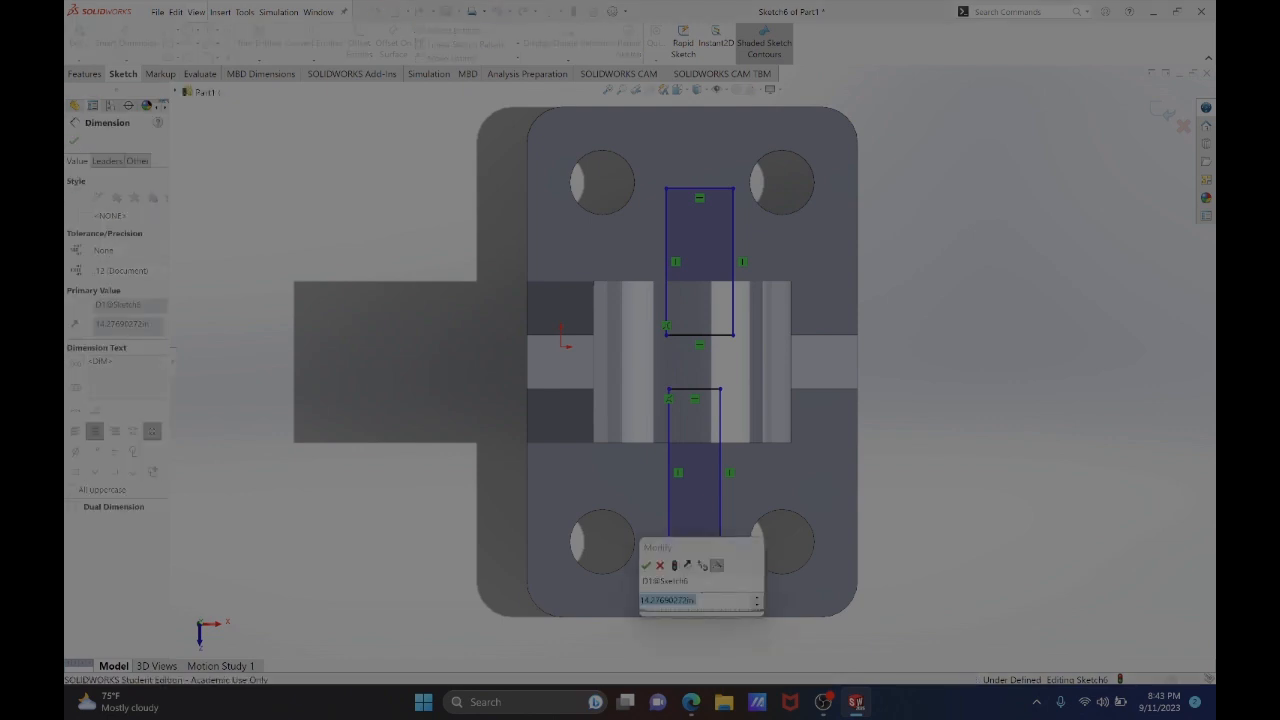
pyautogui.write('15')
pyautogui.press('Return')
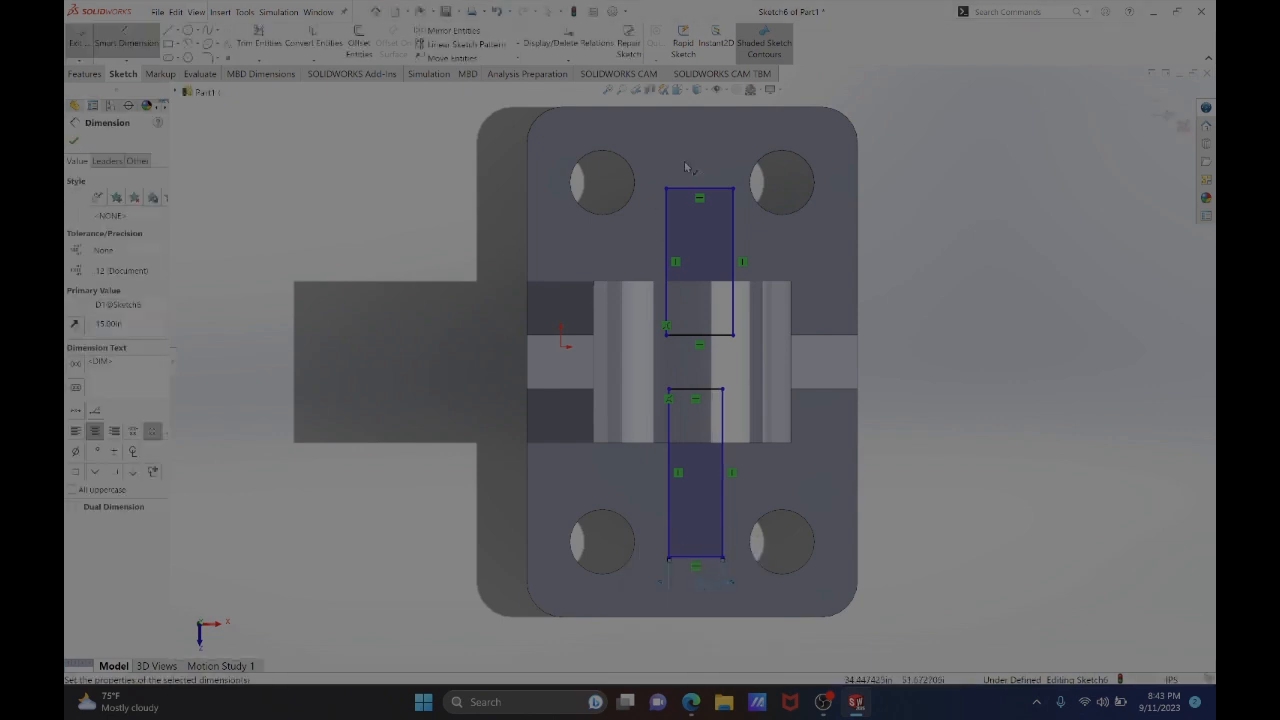
# - Dimension the rear rectangle's width as 15 in
pyautogui.click(688, 193)
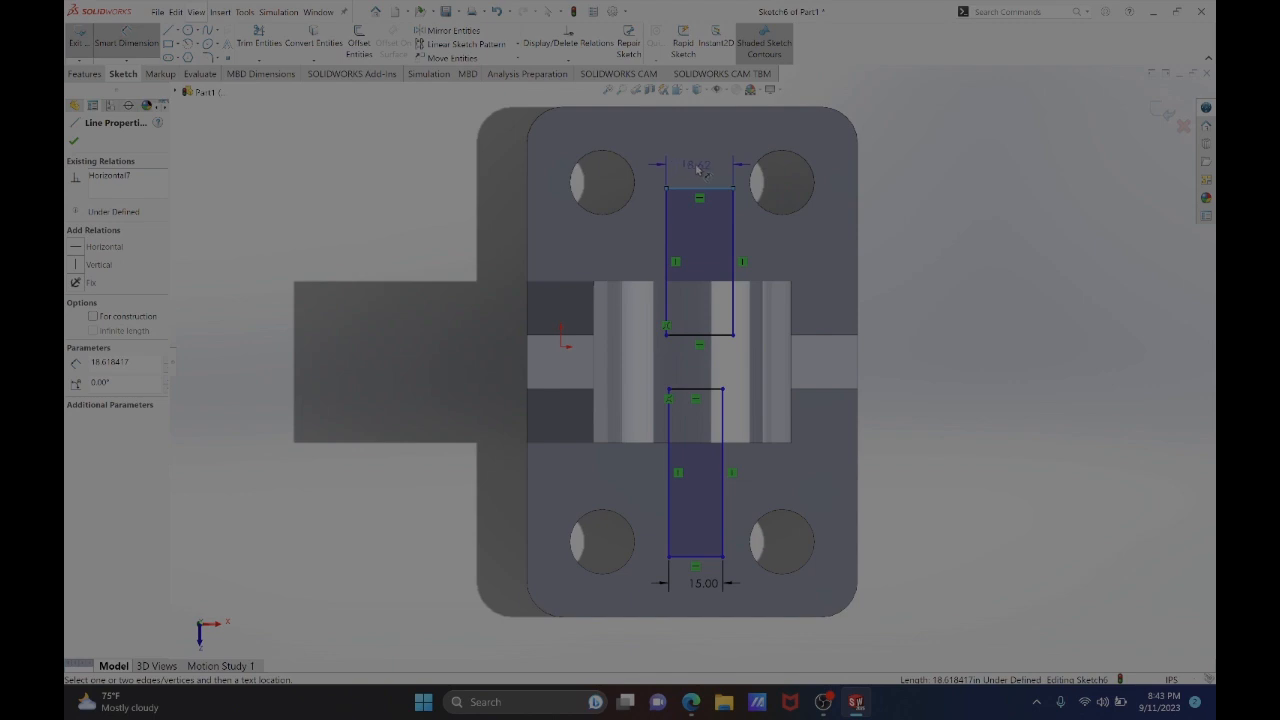
pyautogui.click(697, 168)
pyautogui.write('15')
pyautogui.press('Return')
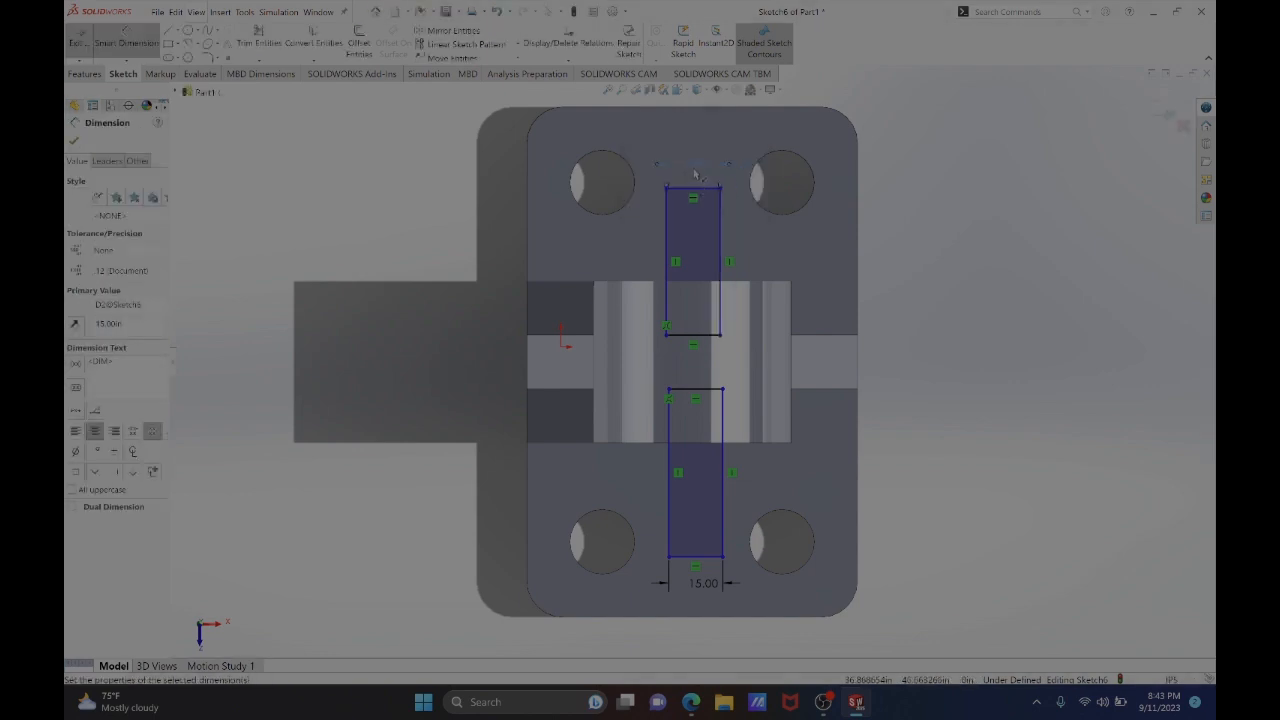
# - Try to dimension the rear rectangle's outer edge from the centre of the adjacent base hole, and undo the last two changes
pyautogui.click(697, 190)
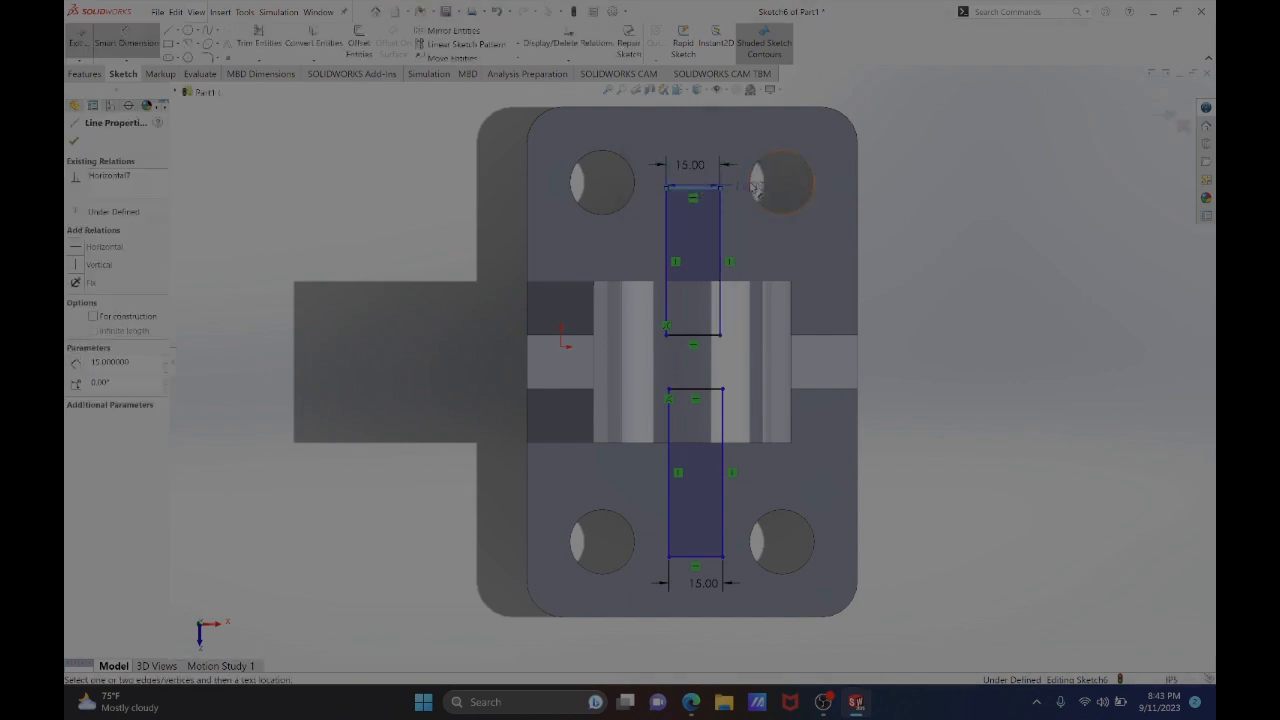
pyautogui.click(752, 174)
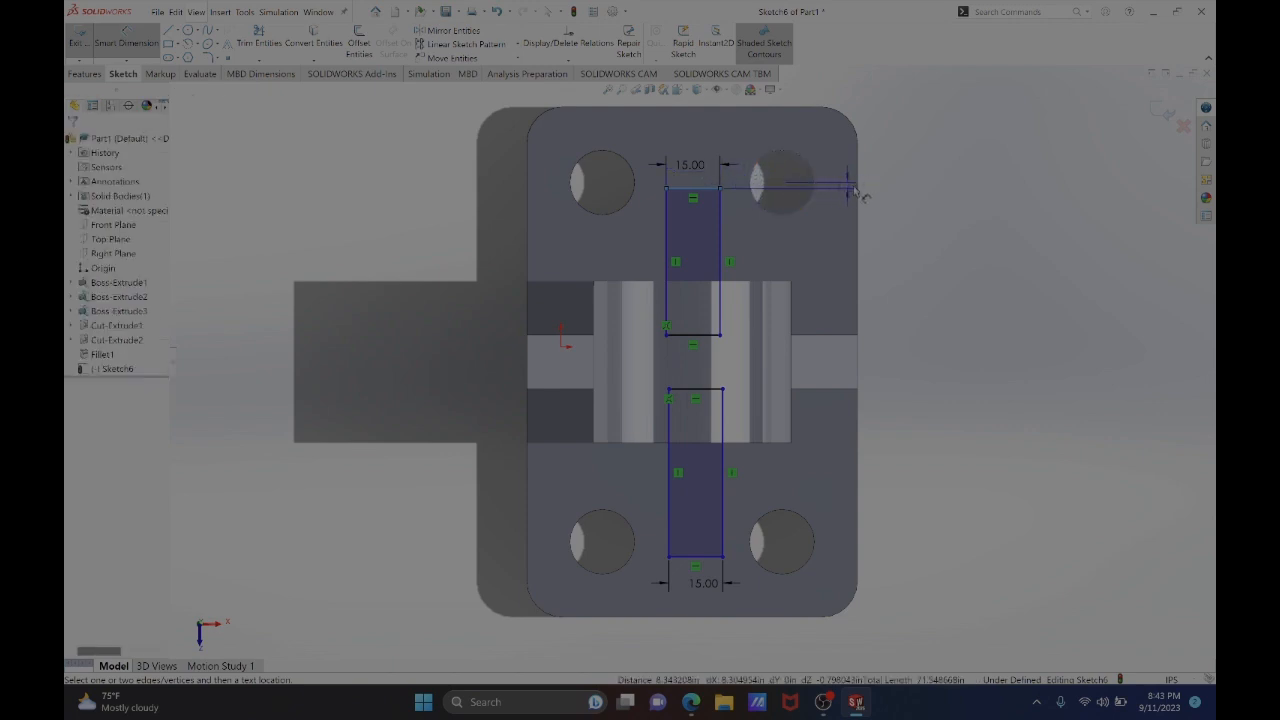
pyautogui.click(893, 192)
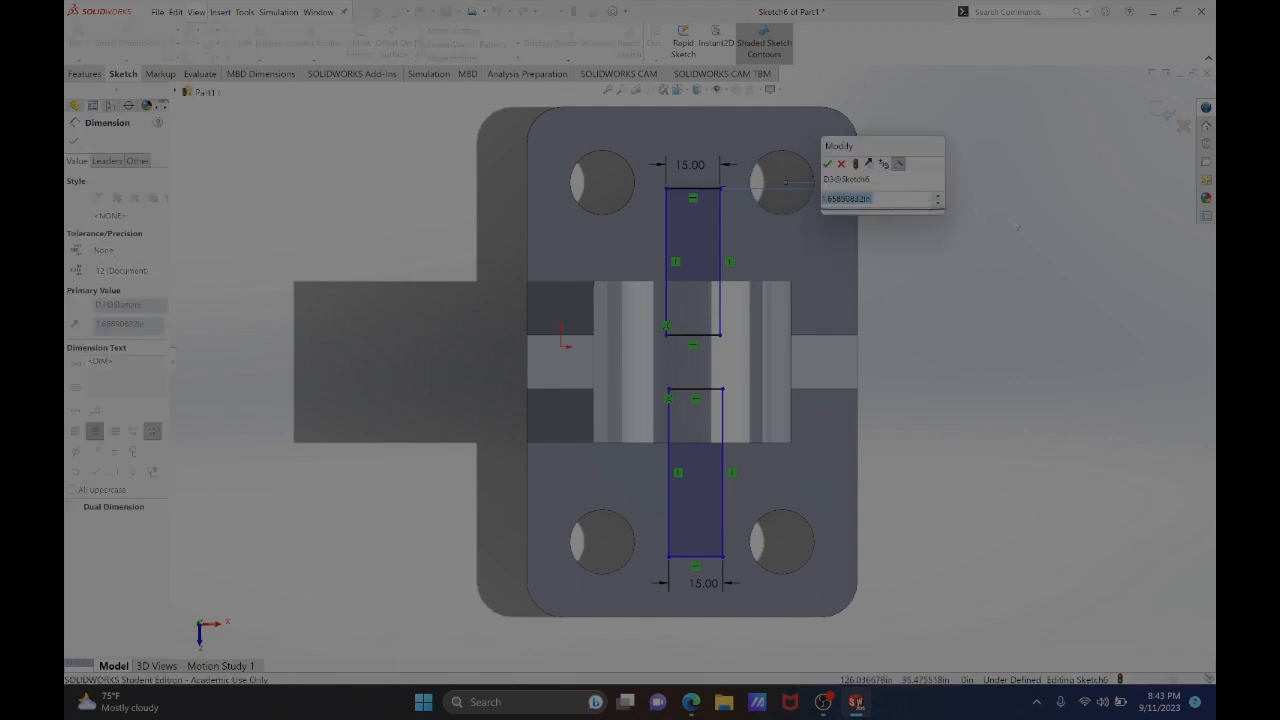
pyautogui.press('Return')
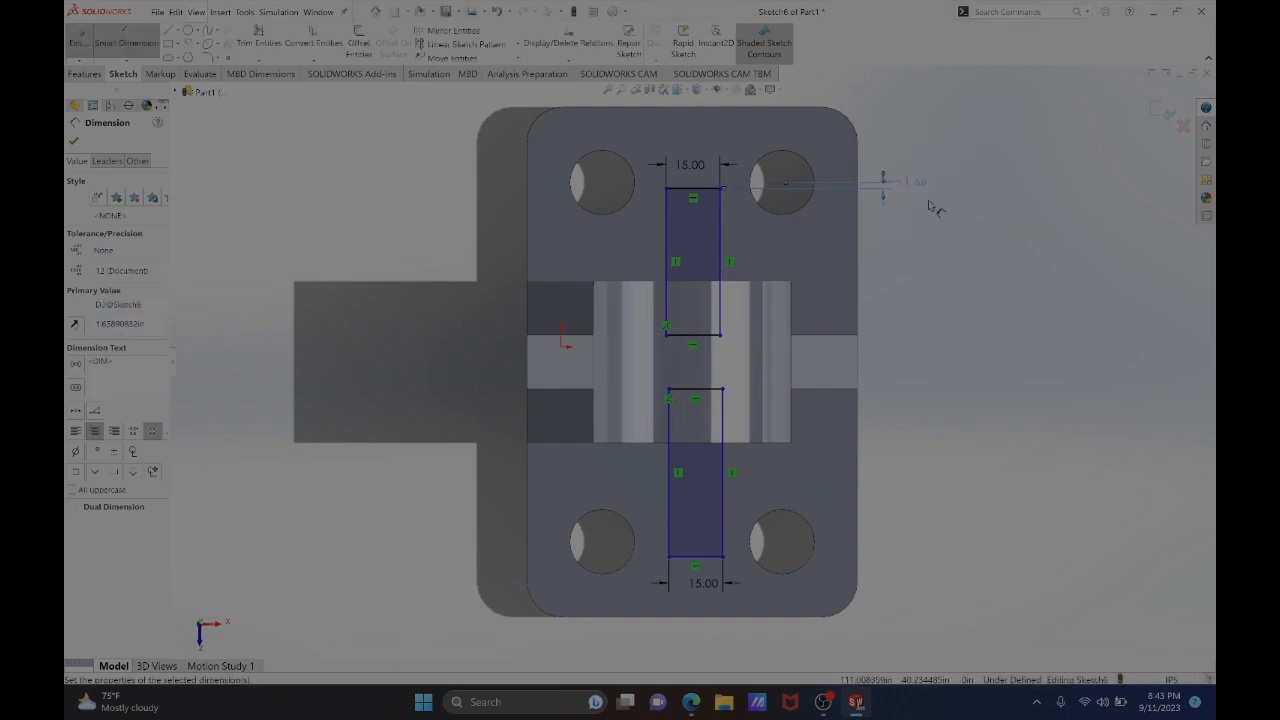
pyautogui.press('Escape')
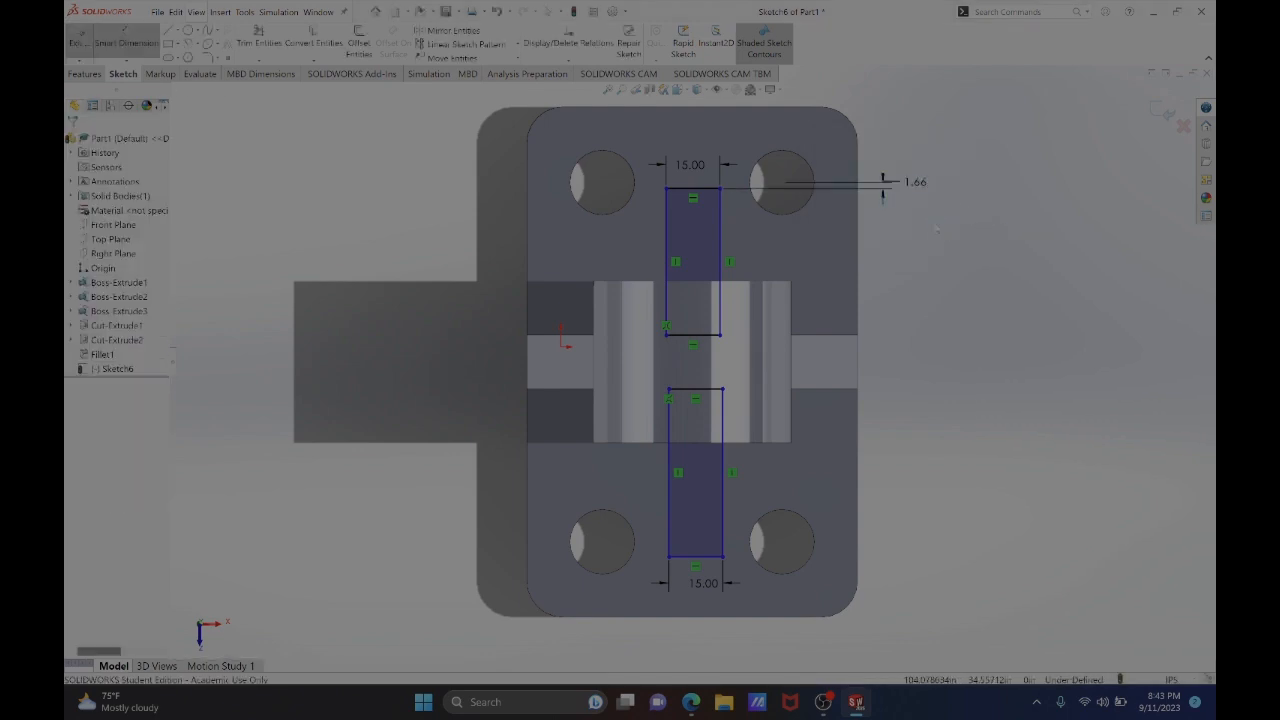
pyautogui.hotkey('ctrl', 'z')
pyautogui.hotkey('ctrl', 'z')
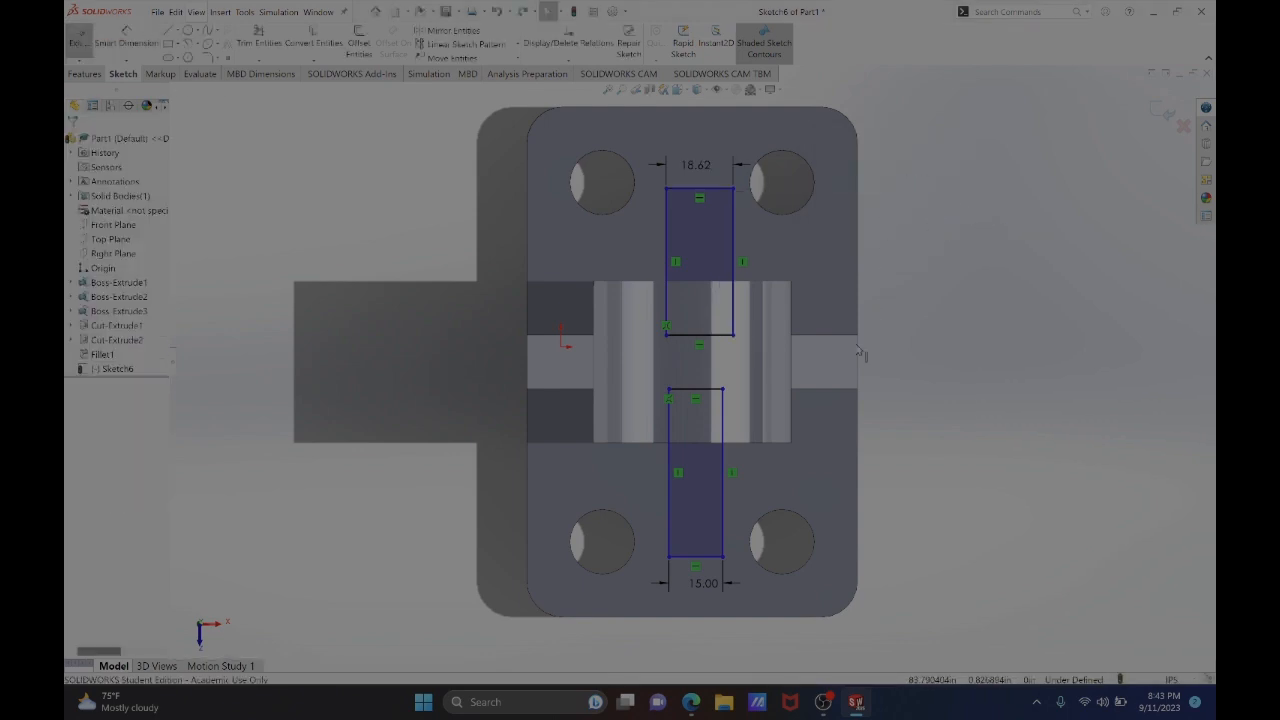
# - Dimension the rear rectangle's outer edge 41 in from the upright plate's rear edge
pyautogui.click(122, 44)
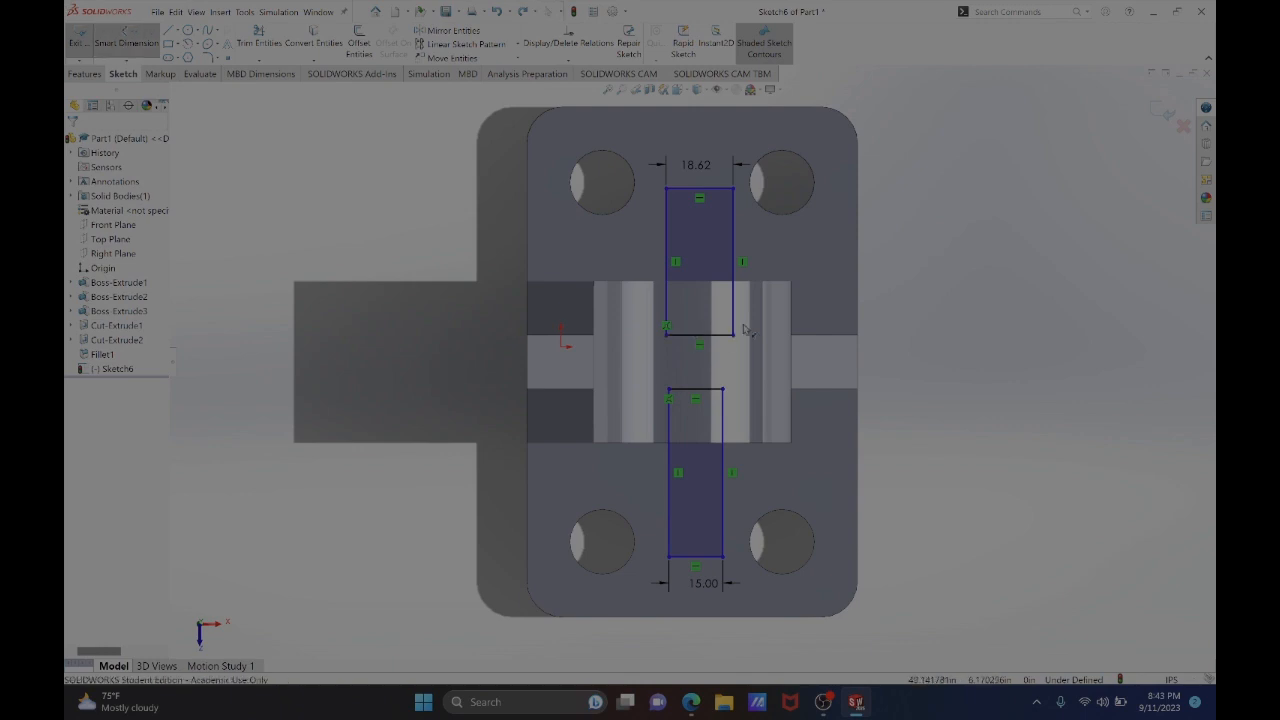
pyautogui.click(709, 192)
pyautogui.click(845, 334)
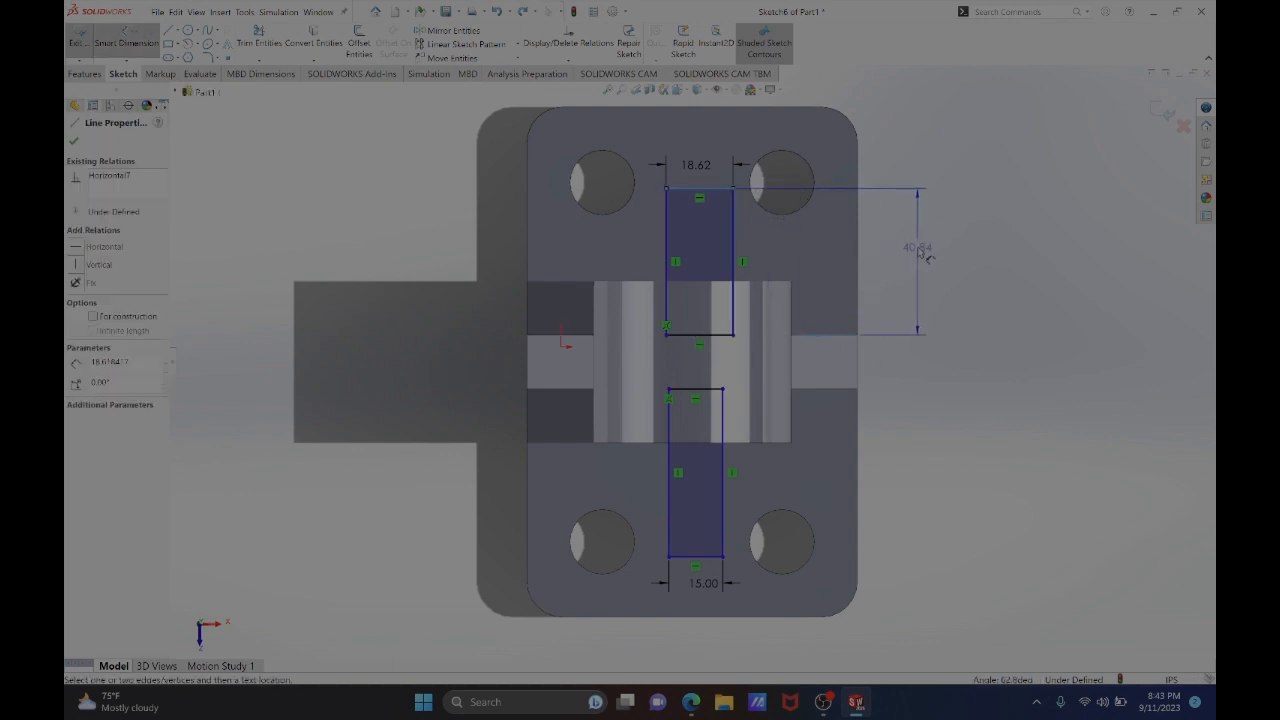
pyautogui.click(917, 250)
pyautogui.write('41')
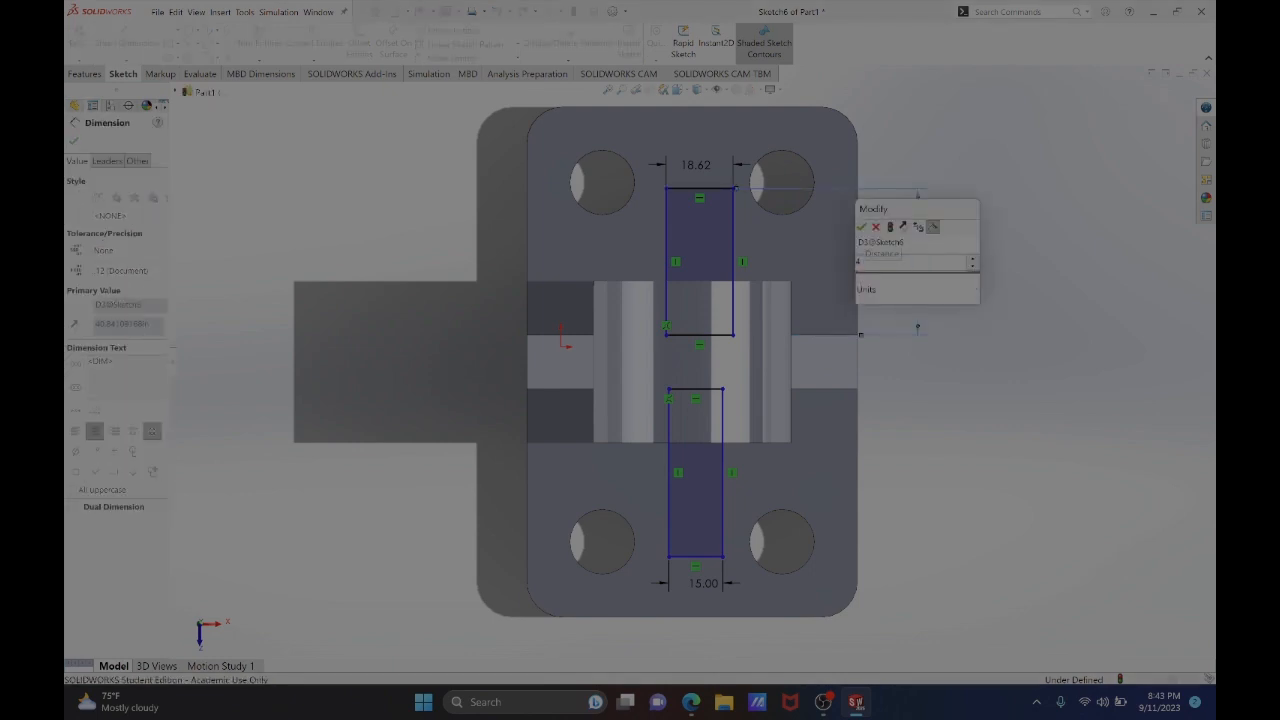
pyautogui.press('Return')
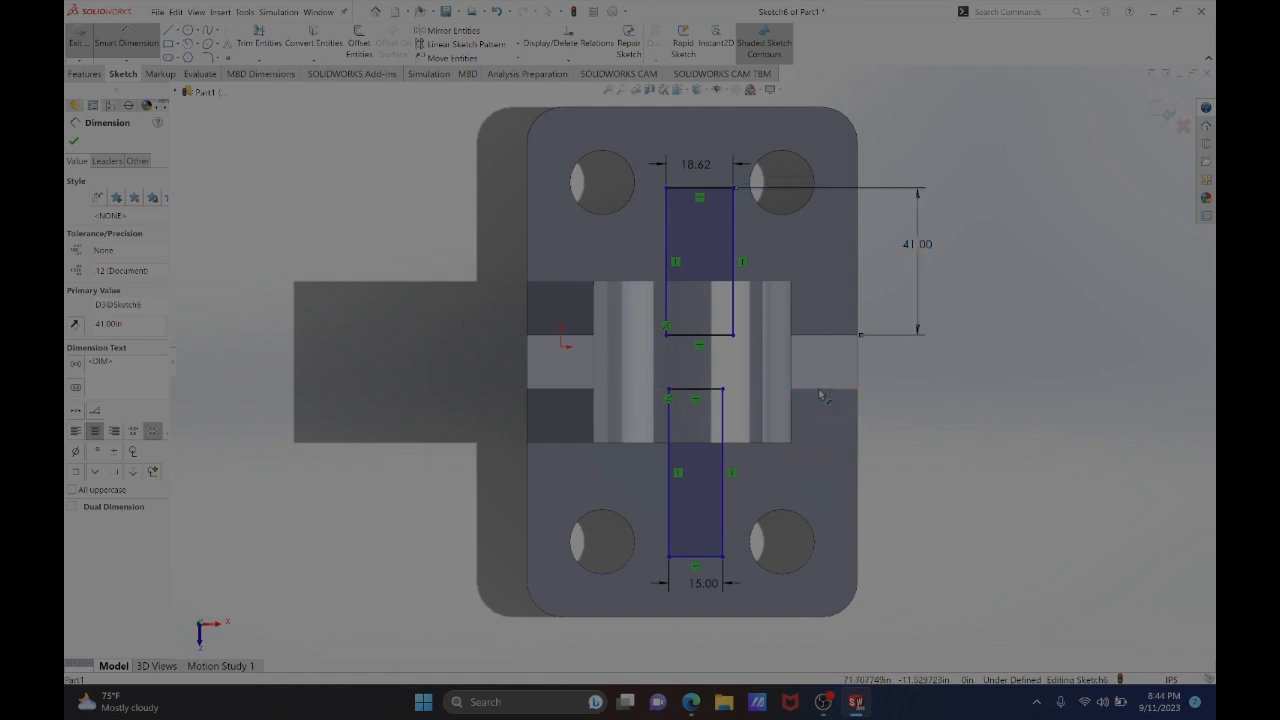
# - Dimension the front rectangle's outer edge 41 in from the upright plate's front edge
pyautogui.click(712, 558)
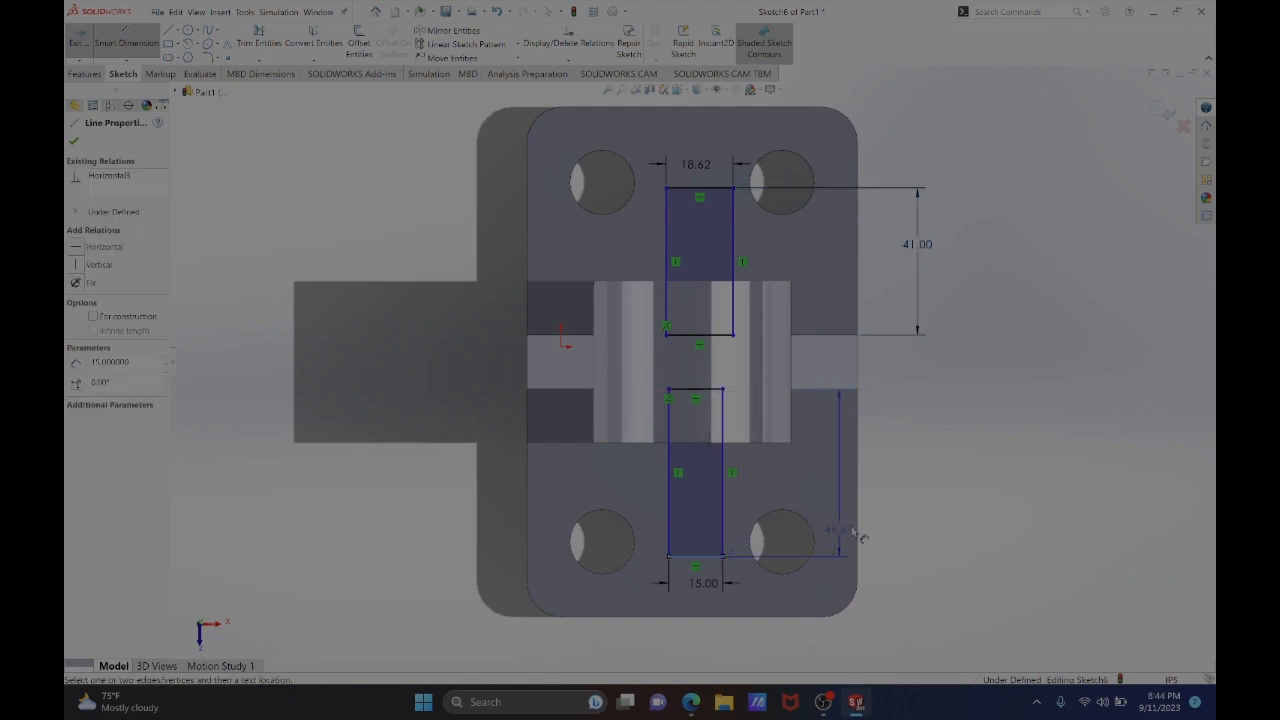
pyautogui.click(917, 498)
pyautogui.write('41')
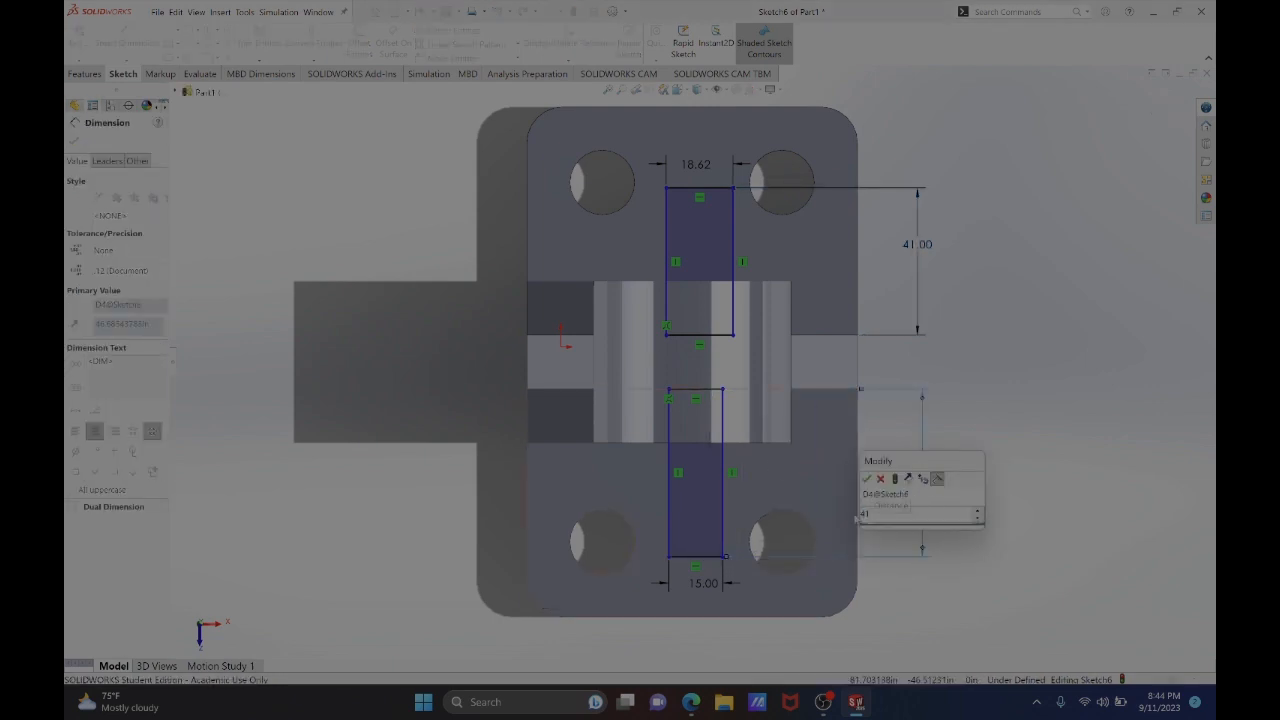
pyautogui.press('Return')
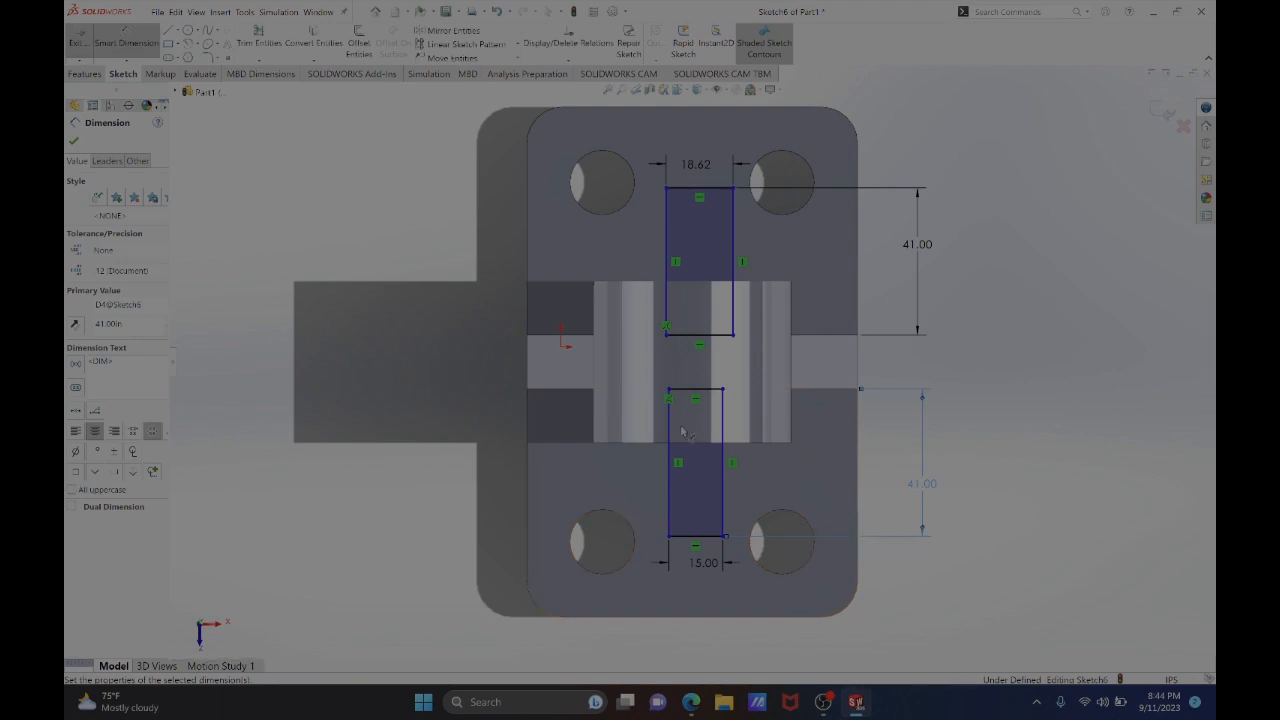
# - Set the rear rectangle's width to 15 in
pyautogui.click(697, 166)
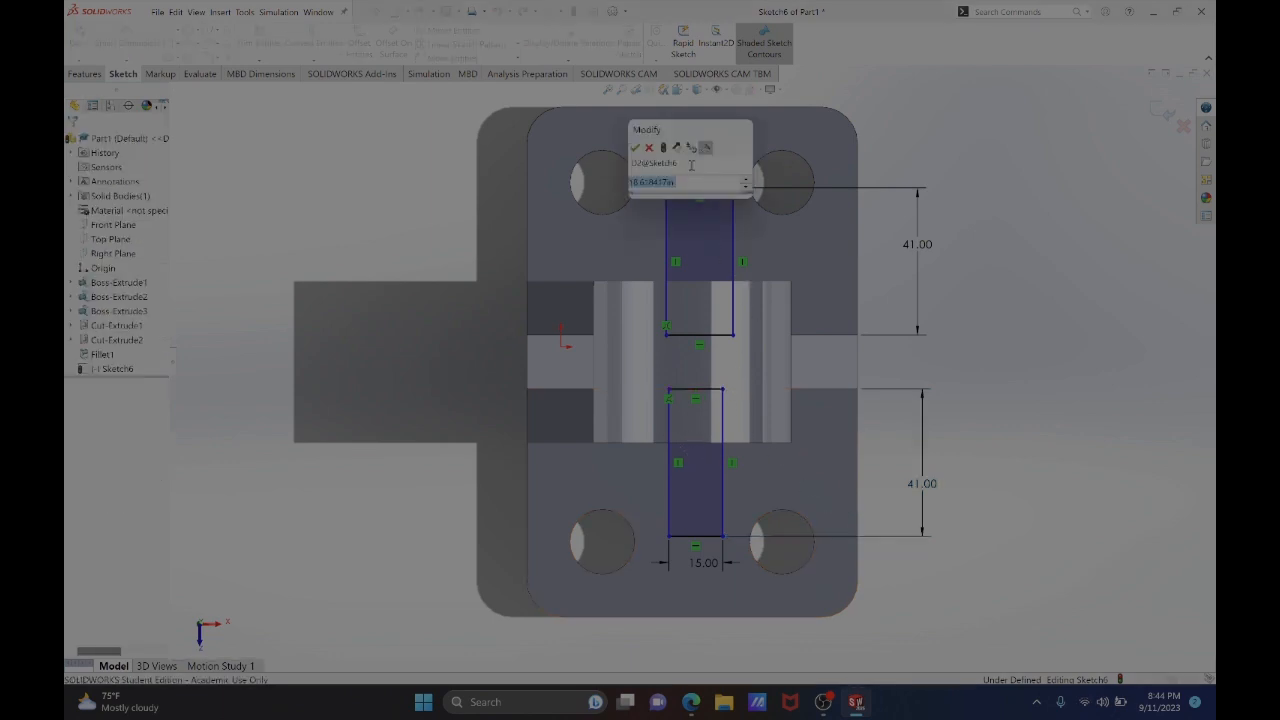
pyautogui.write('15')
pyautogui.press('Return')
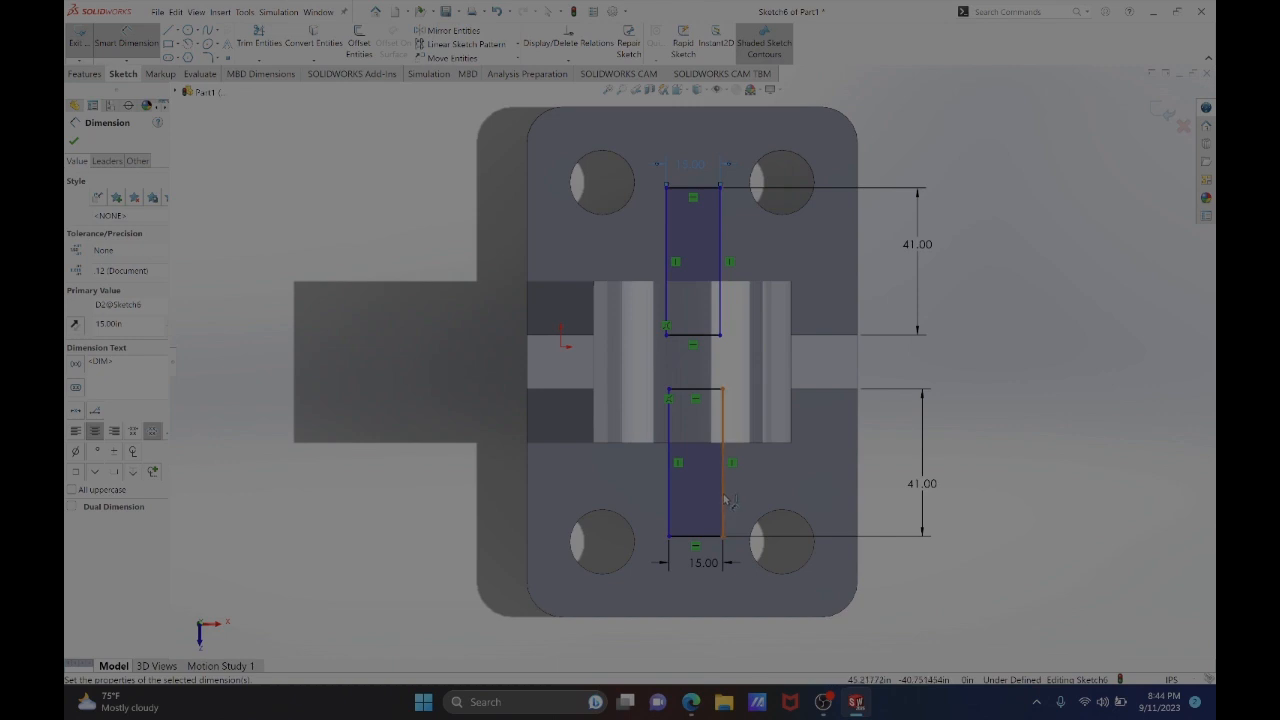
# - Dimension the front rectangle's right side 37.5 in from the base's right edge
pyautogui.click(724, 500)
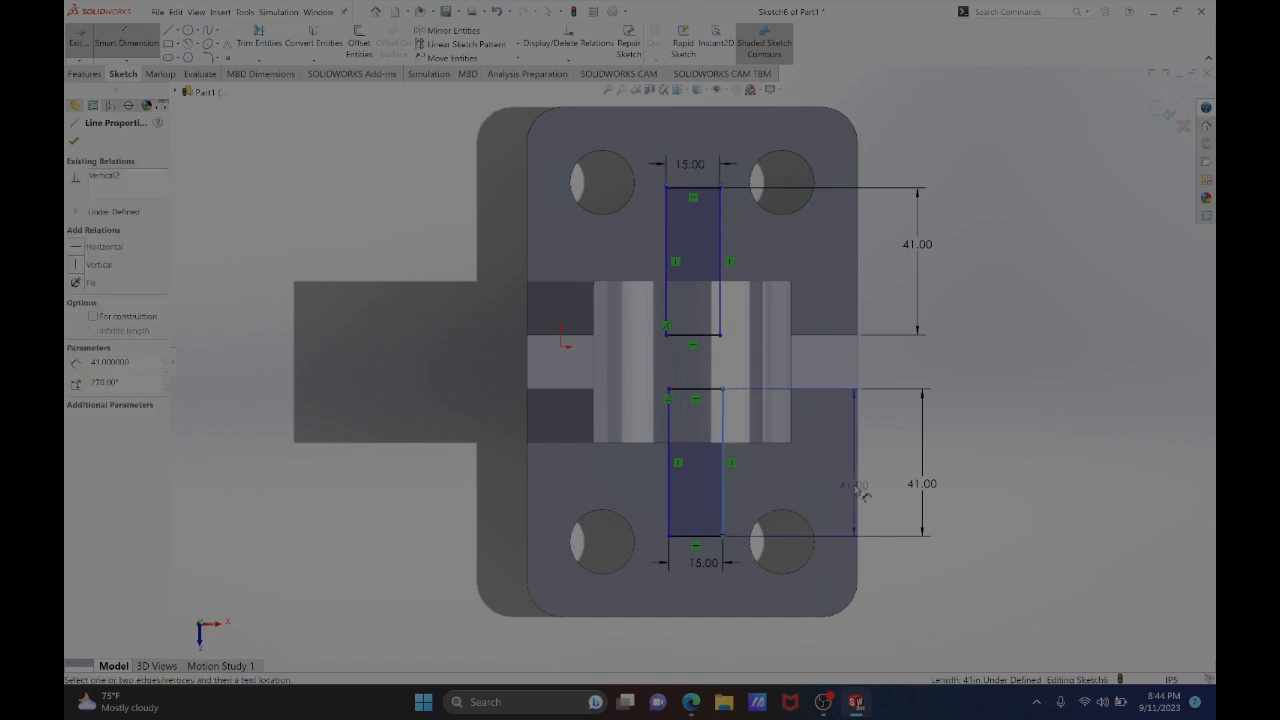
pyautogui.click(858, 485)
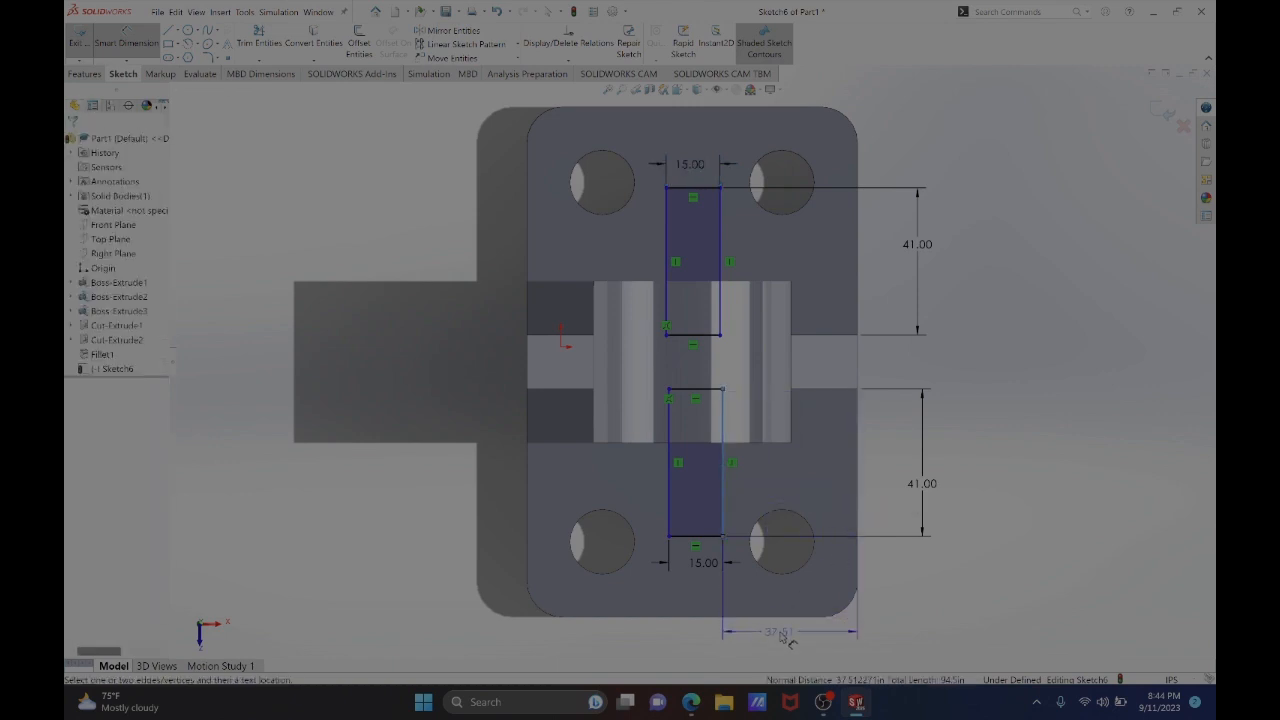
pyautogui.click(781, 634)
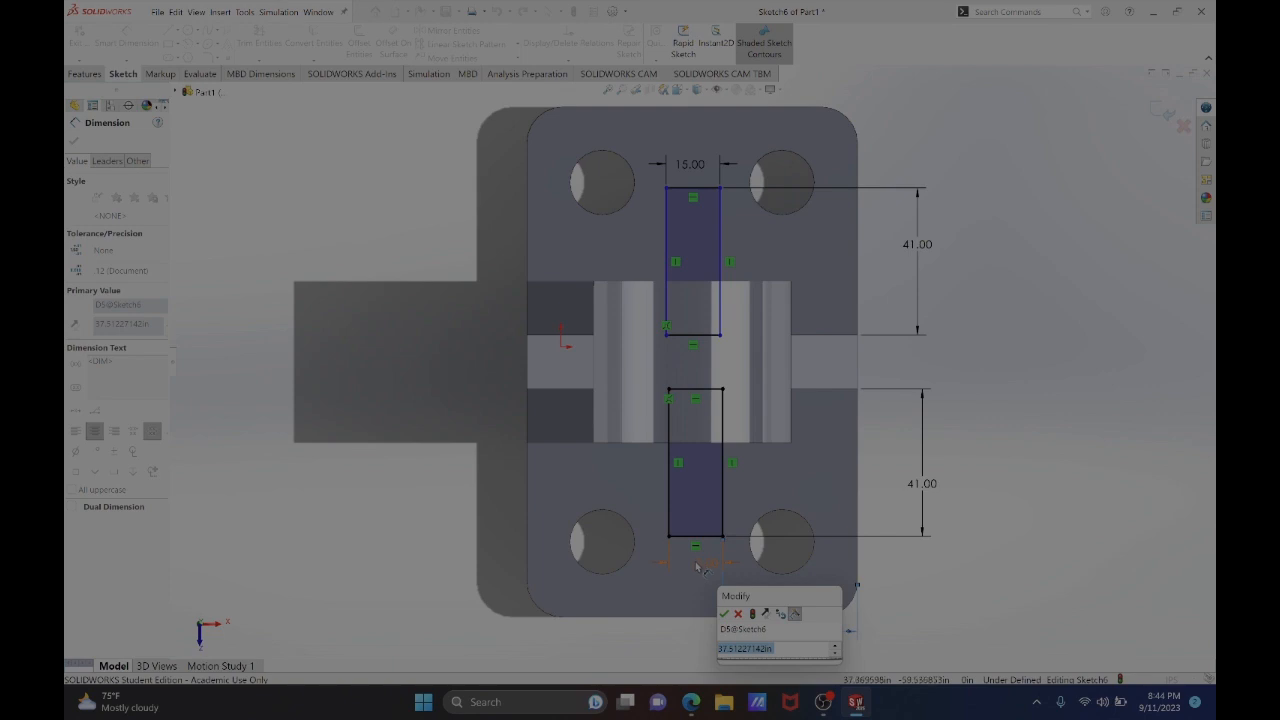
pyautogui.write('3')
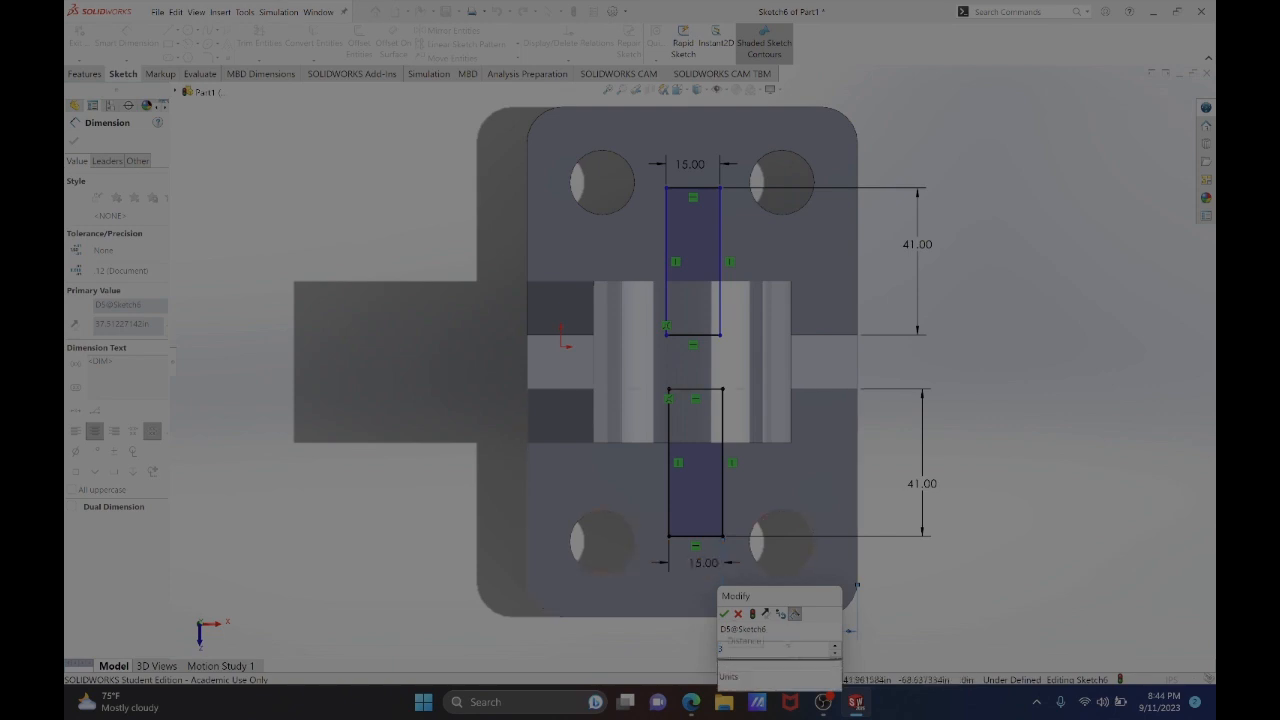
pyautogui.write('7.5')
pyautogui.press('Return')
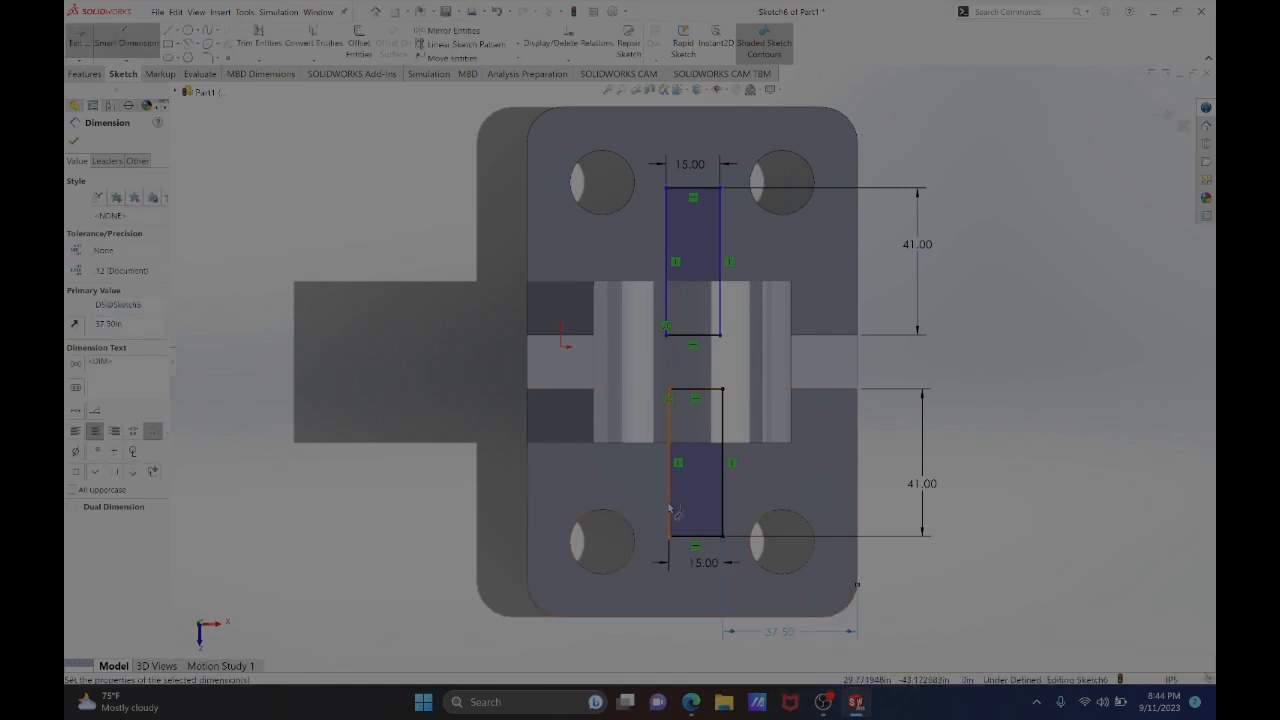
# - Add a driven dimension between the front rectangle's left side and the base's left edge
pyautogui.click(670, 510)
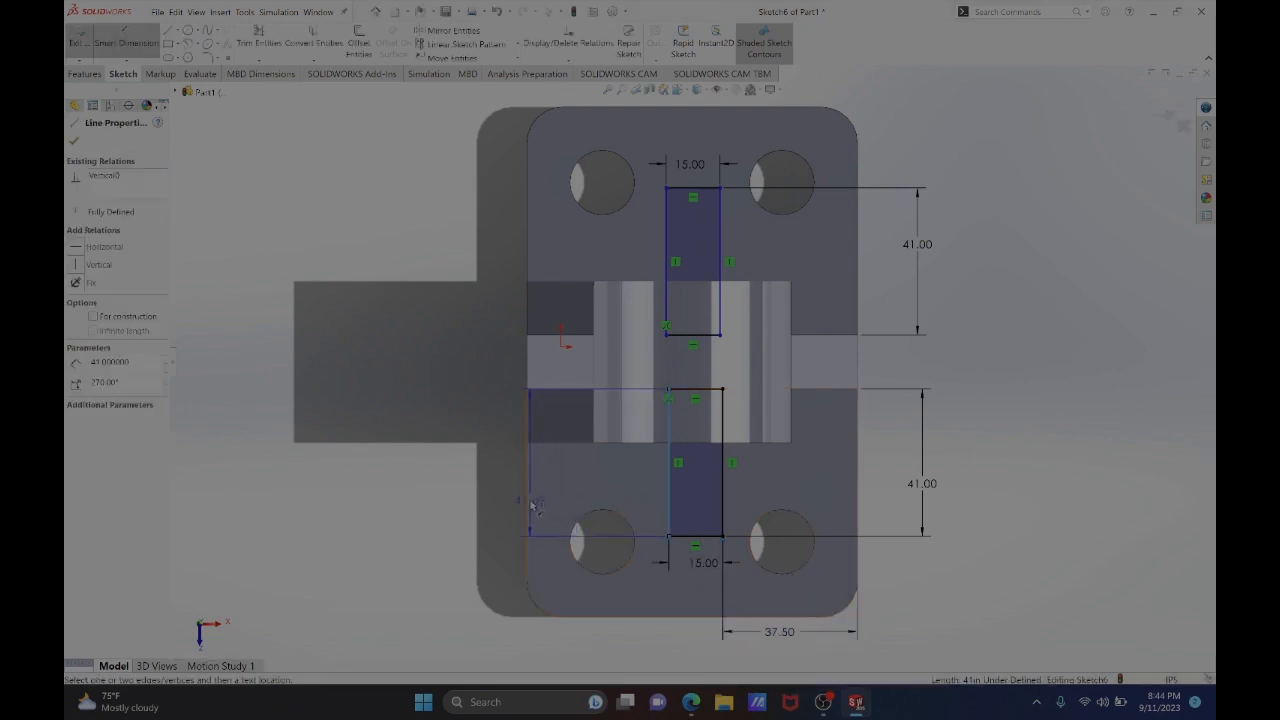
pyautogui.click(530, 504)
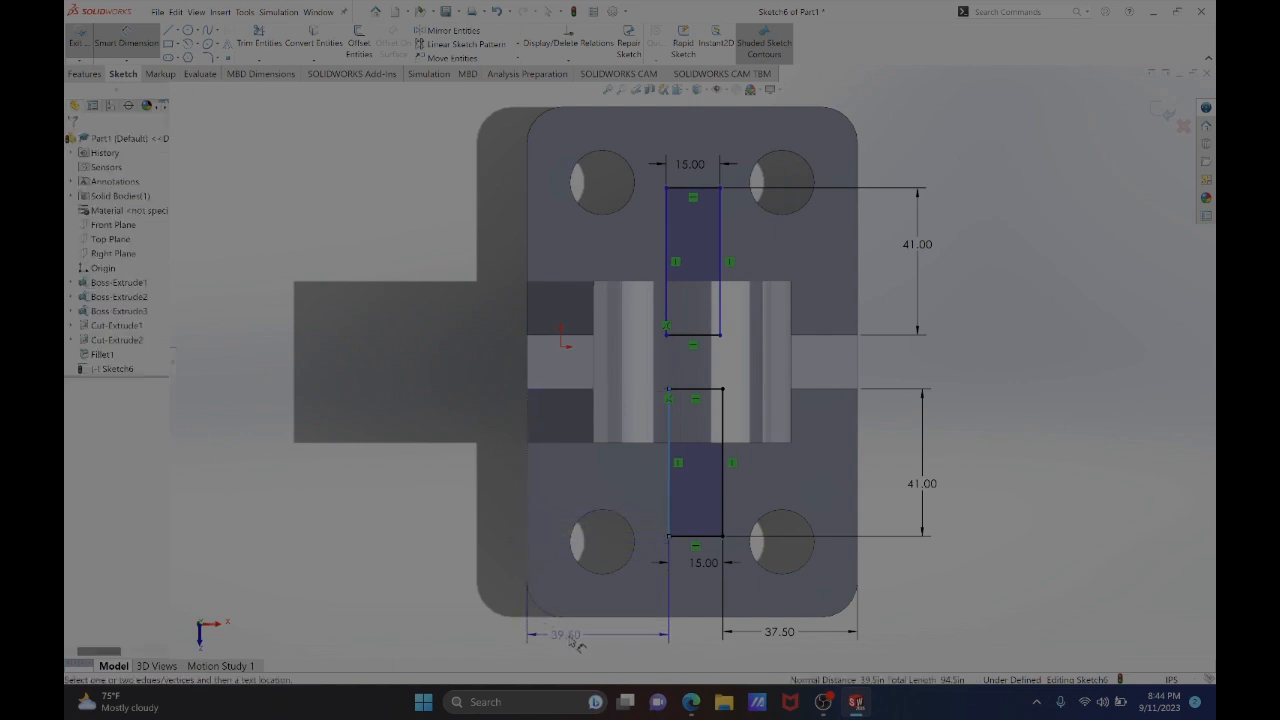
pyautogui.click(585, 643)
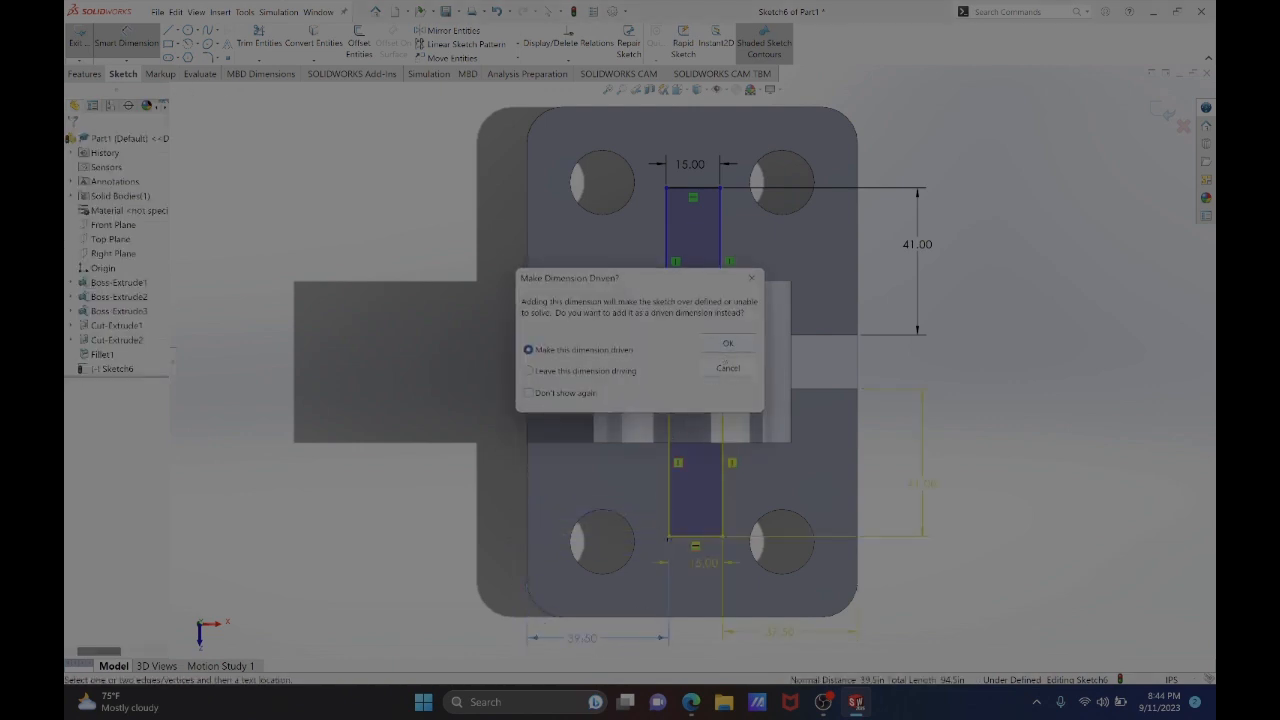
pyautogui.click(728, 344)
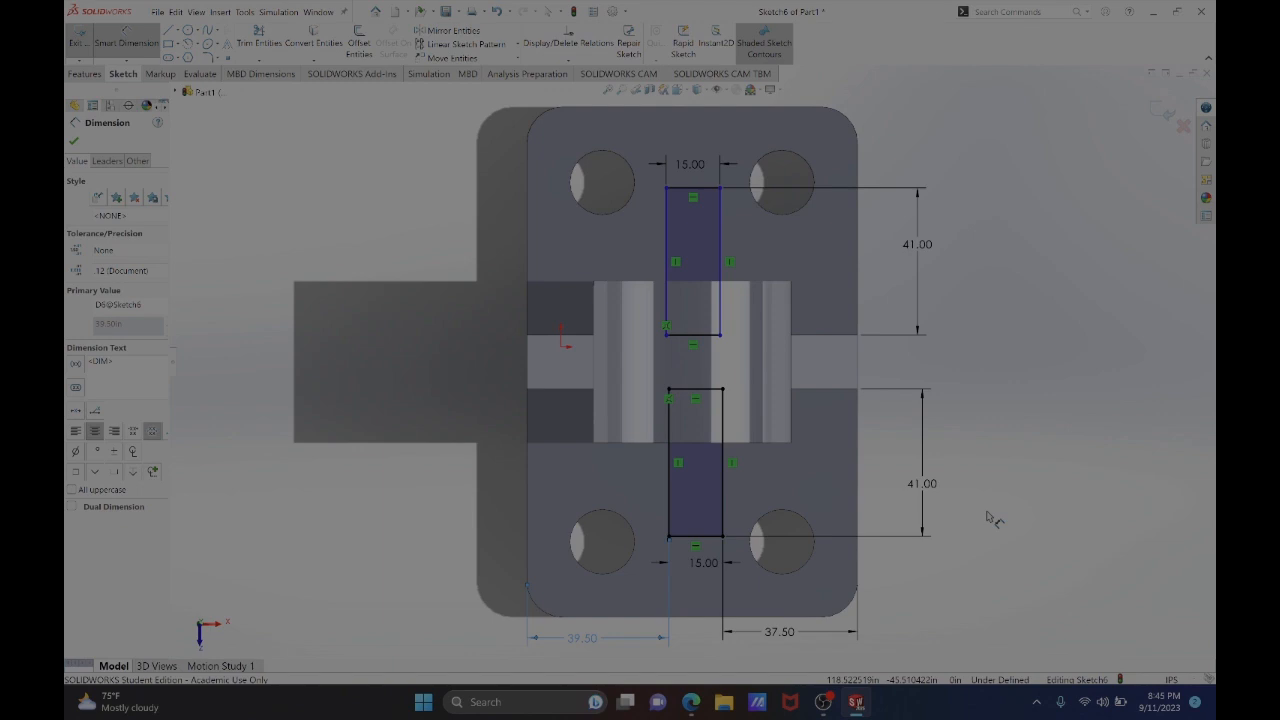
# - Set the distance from the front rectangle's right side to the base's right edge to 38.5 in
pyautogui.doubleClick(776, 636)
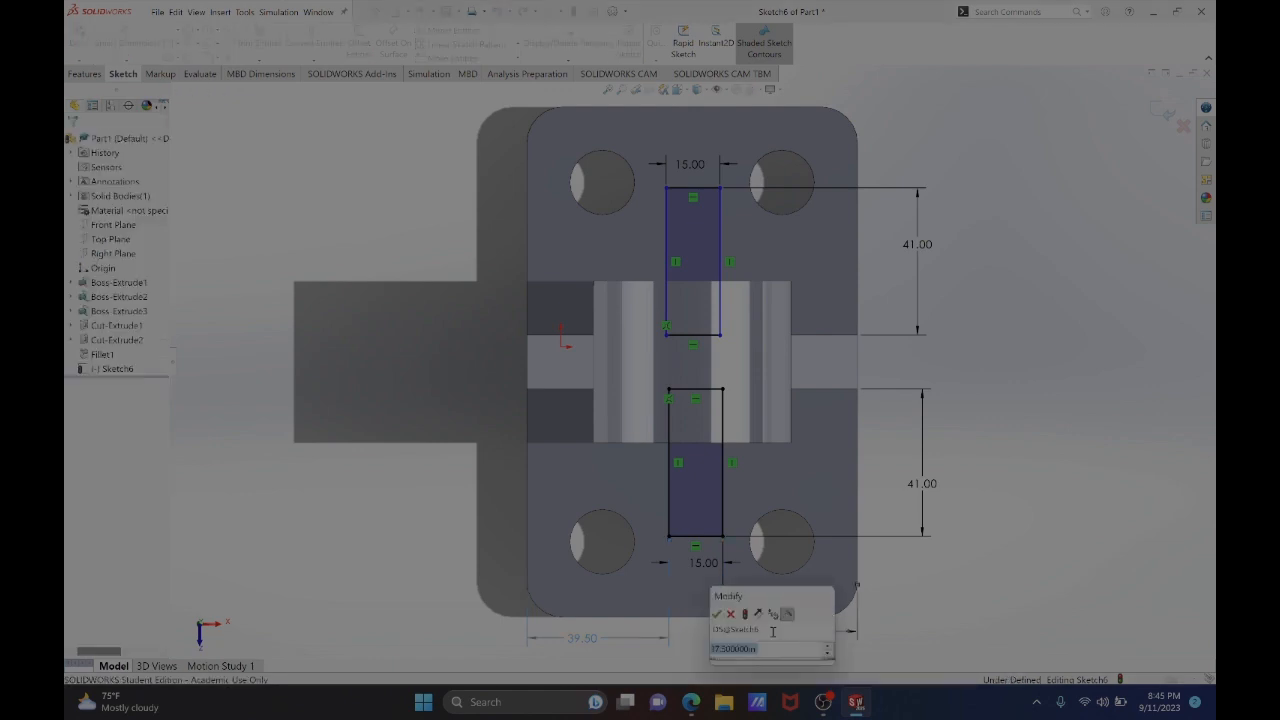
pyautogui.write('3')
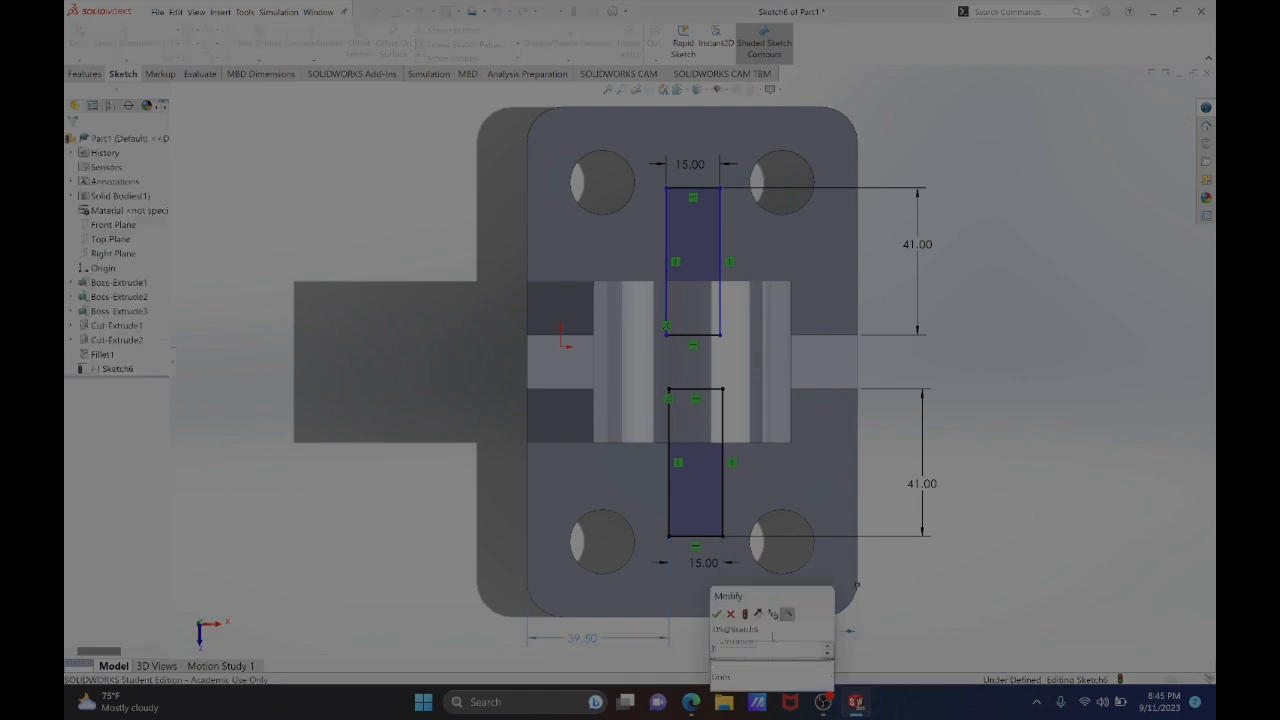
pyautogui.write('8.5')
pyautogui.press('Return')
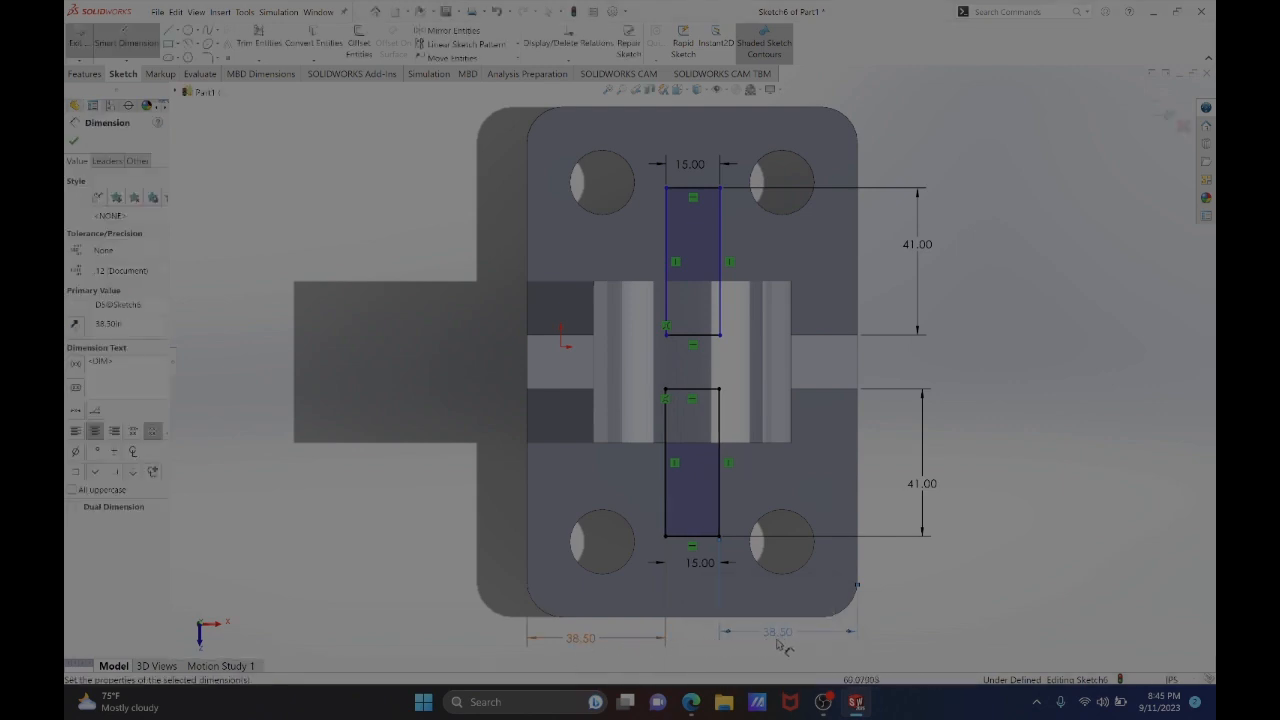
# - Dimension the rear rectangle's right side 38.5 in from the base's right edge
pyautogui.click(720, 236)
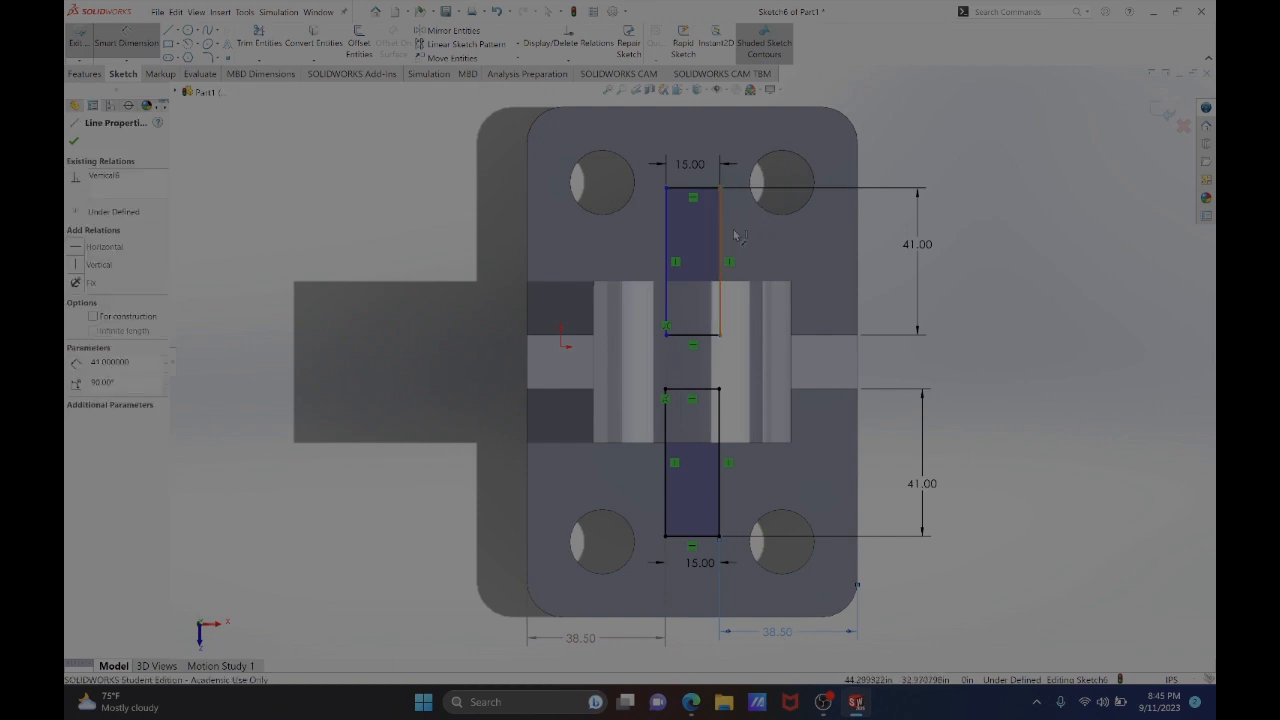
pyautogui.click(858, 240)
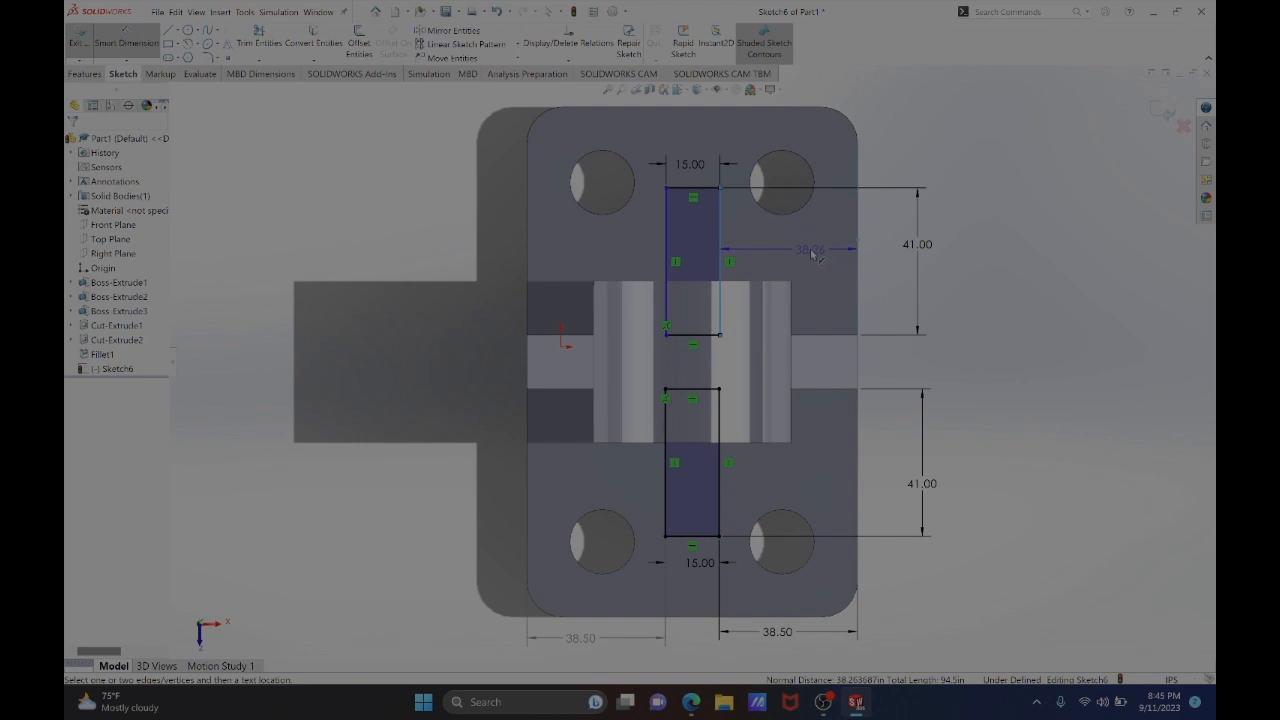
pyautogui.click(812, 254)
pyautogui.write('38.5')
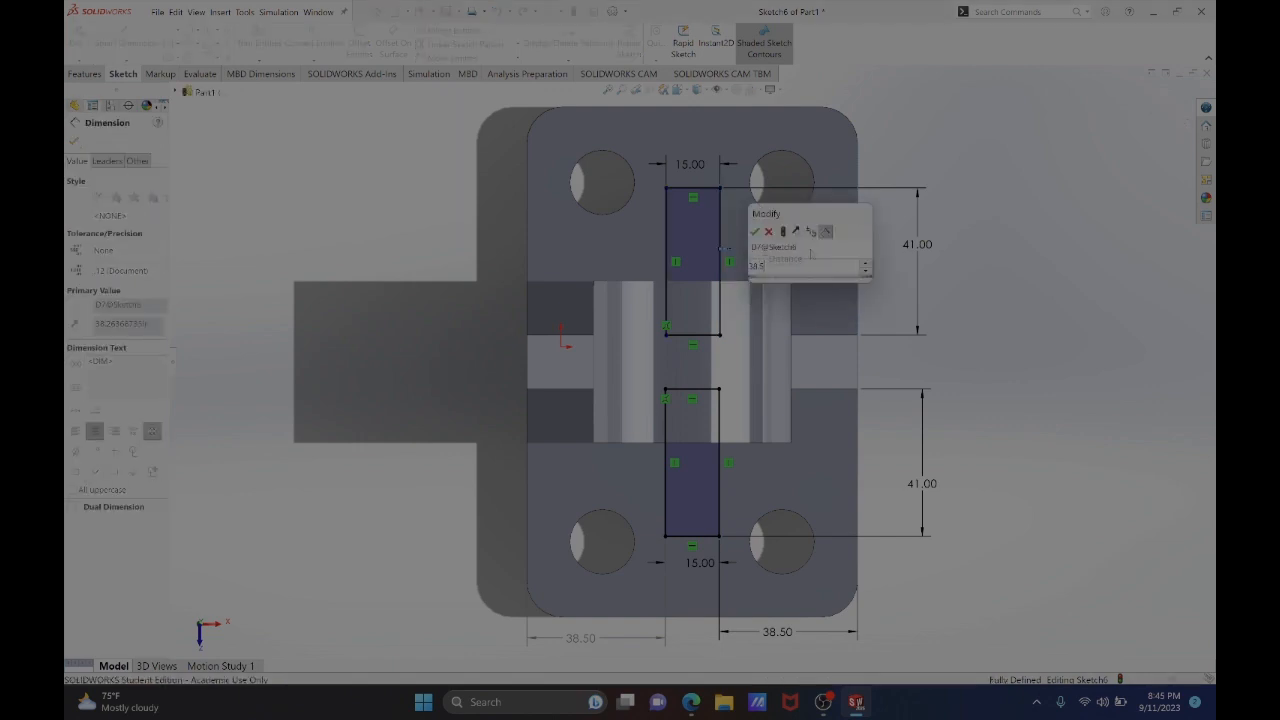
pyautogui.press('Return')
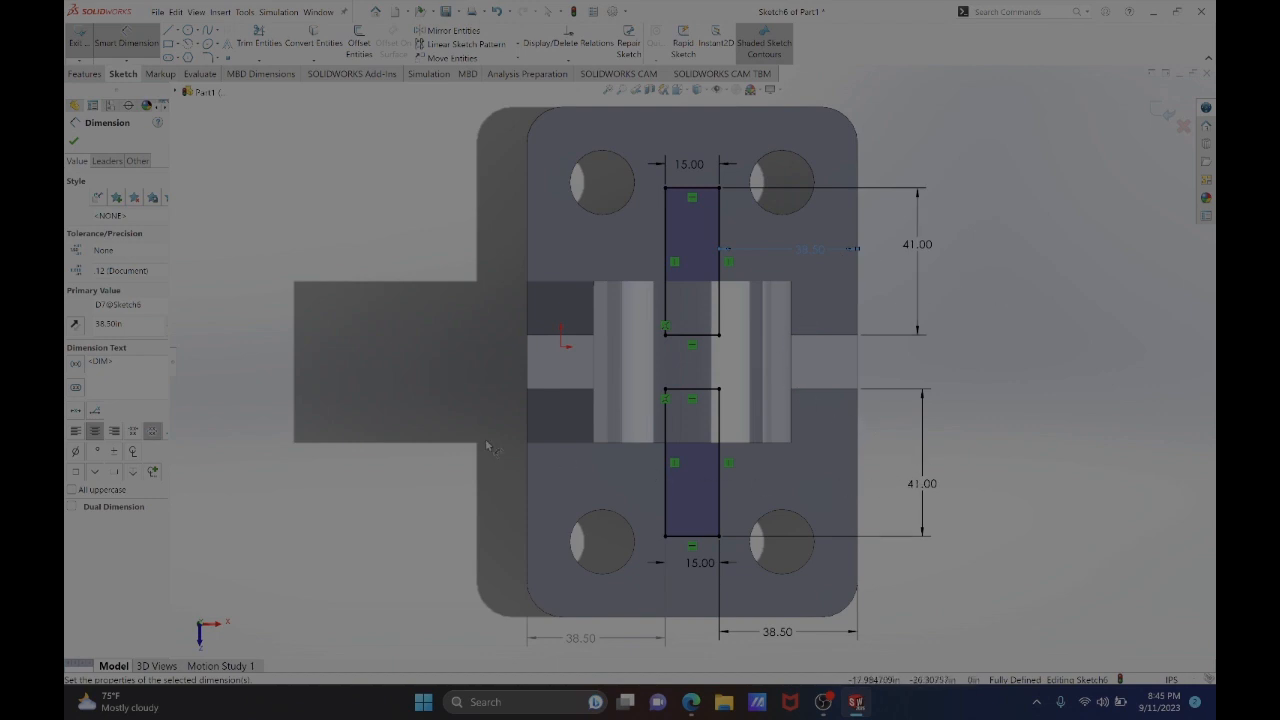
# - Extrude both rib rectangles as a merged boss with the Up To Surface end condition, ending at the cylinder's outer face
pyautogui.click(86, 76)
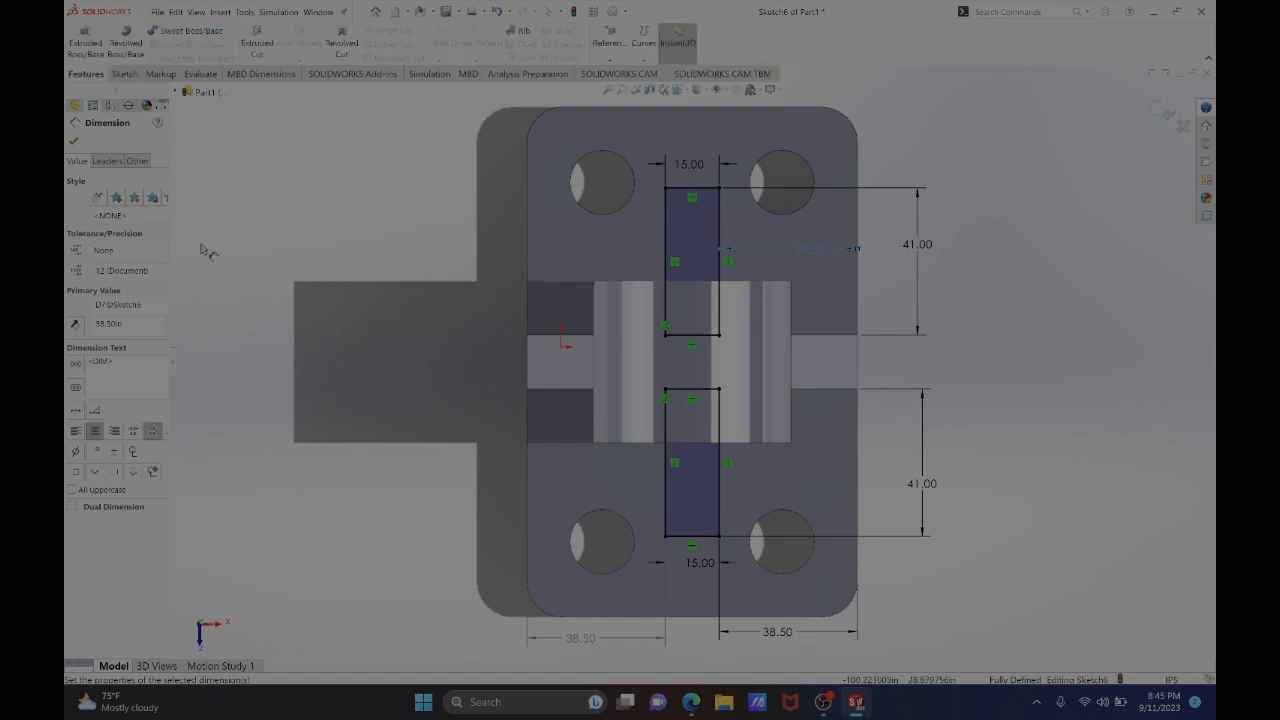
pyautogui.click(85, 42)
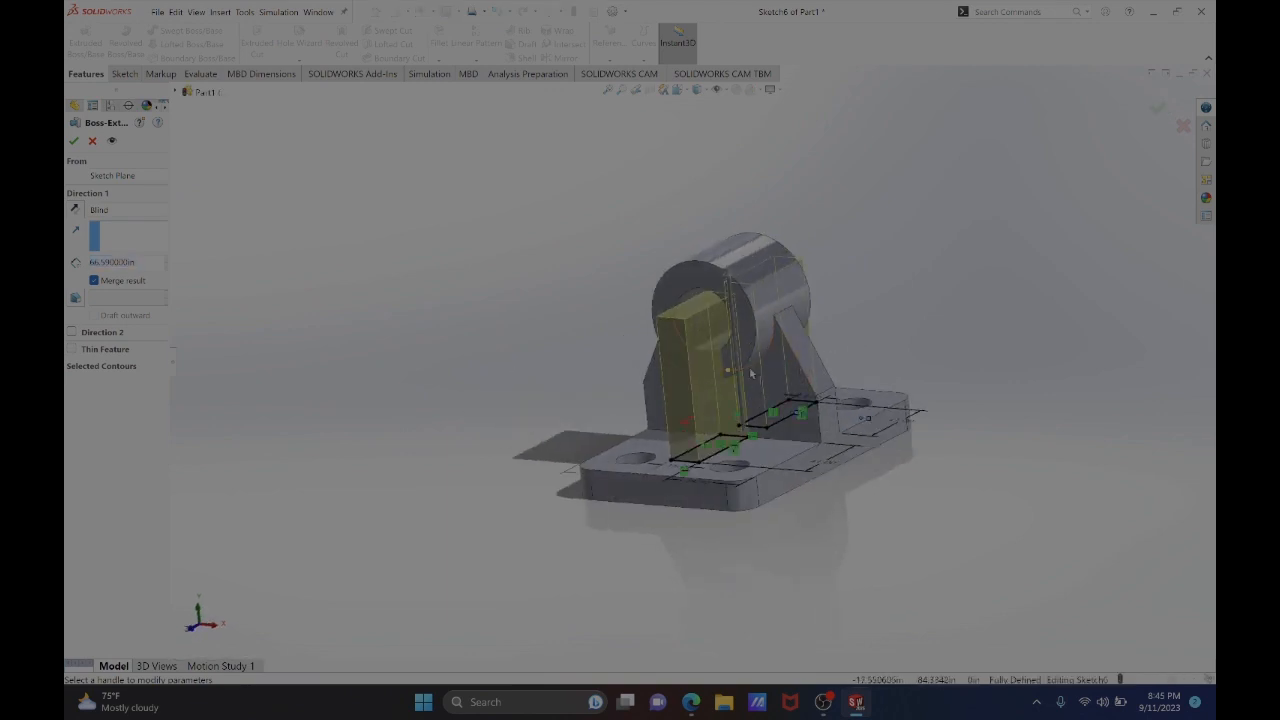
pyautogui.scroll(2, 700, 358)
pyautogui.scroll(-1, 738, 376)
pyautogui.scroll(-5, 717, 377)
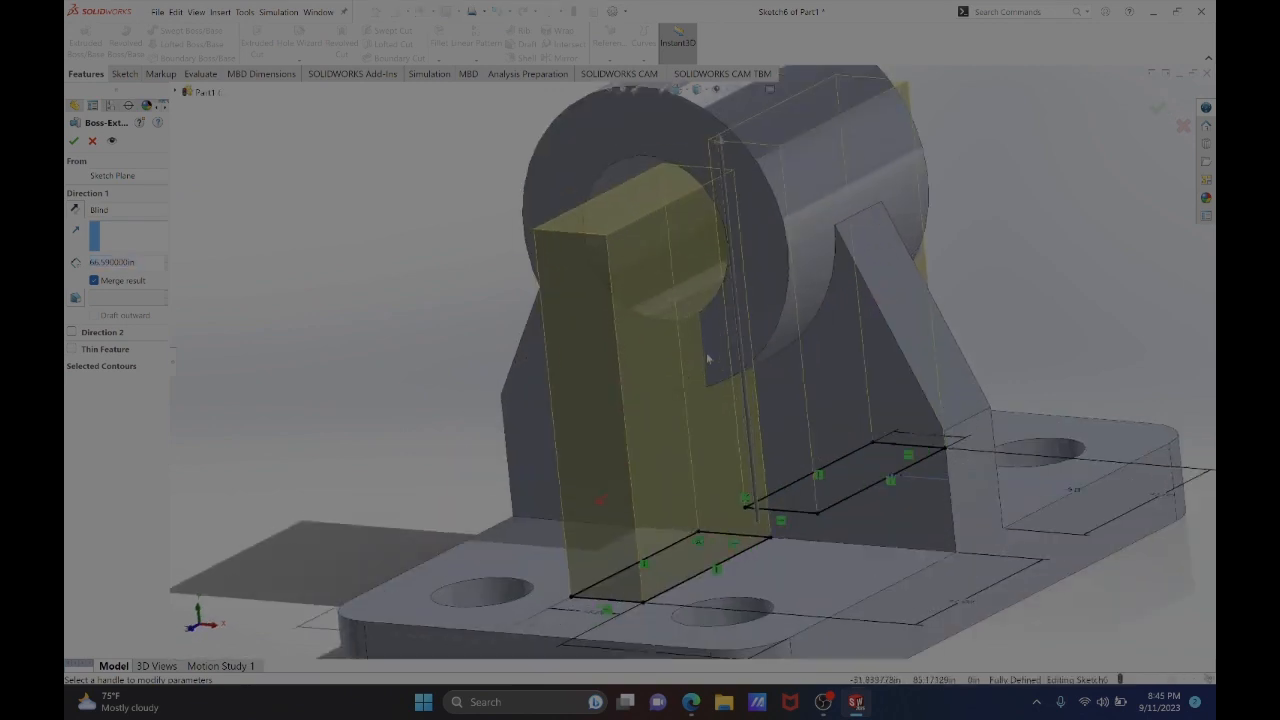
pyautogui.click(115, 212)
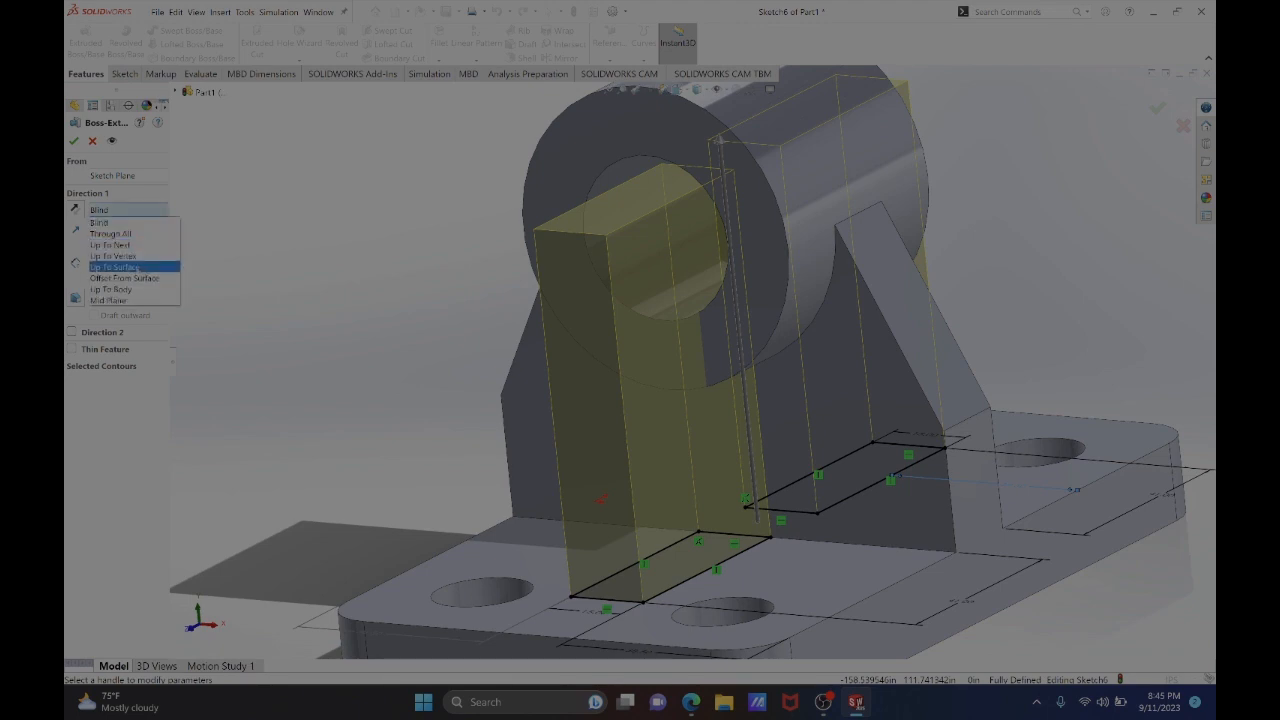
pyautogui.click(115, 267)
pyautogui.moveTo(654, 451); pyautogui.dragTo(570, 460, button='middle')
pyautogui.moveTo(652, 339); pyautogui.dragTo(660, 330, button='middle')
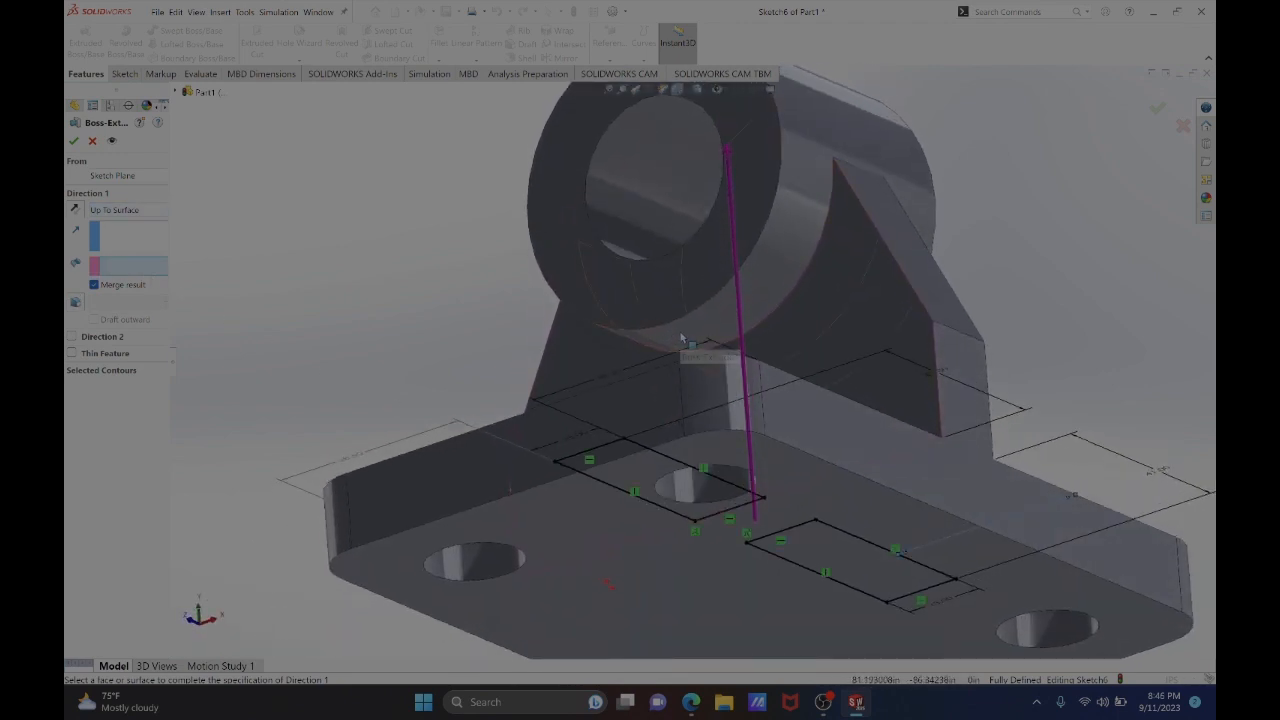
pyautogui.click(683, 338)
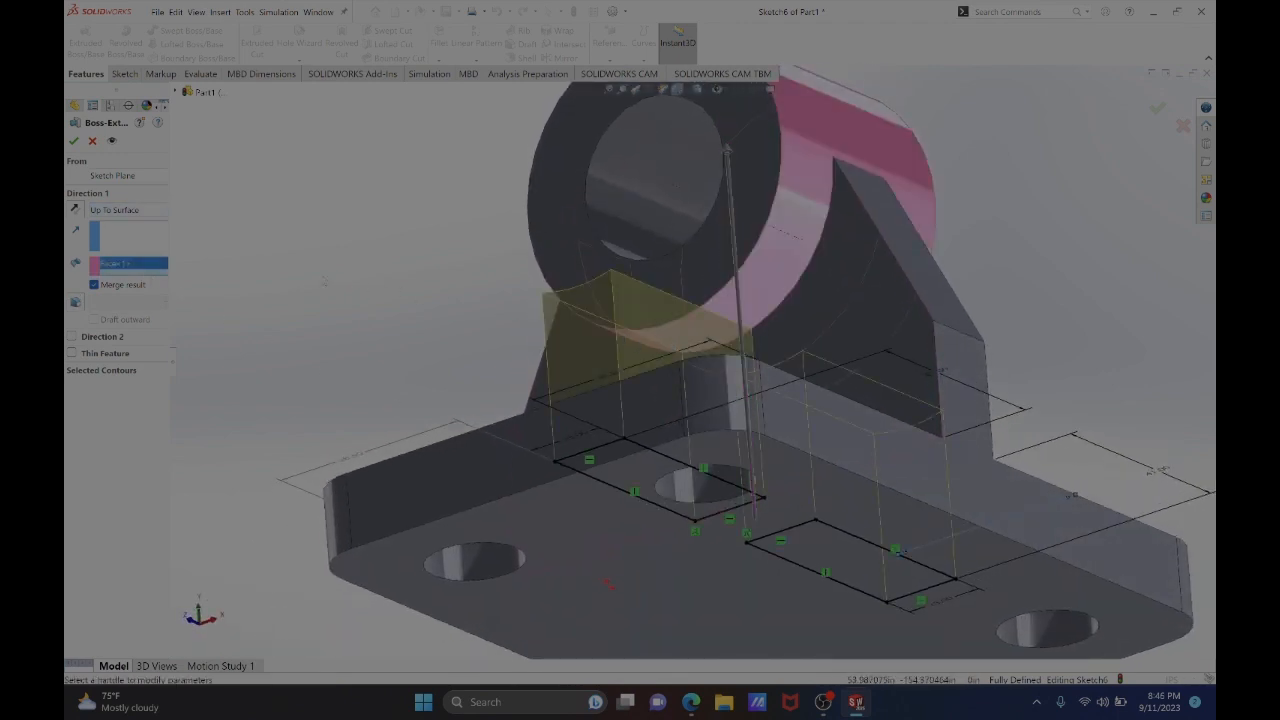
pyautogui.moveTo(311, 262); pyautogui.dragTo(300, 351, button='middle')
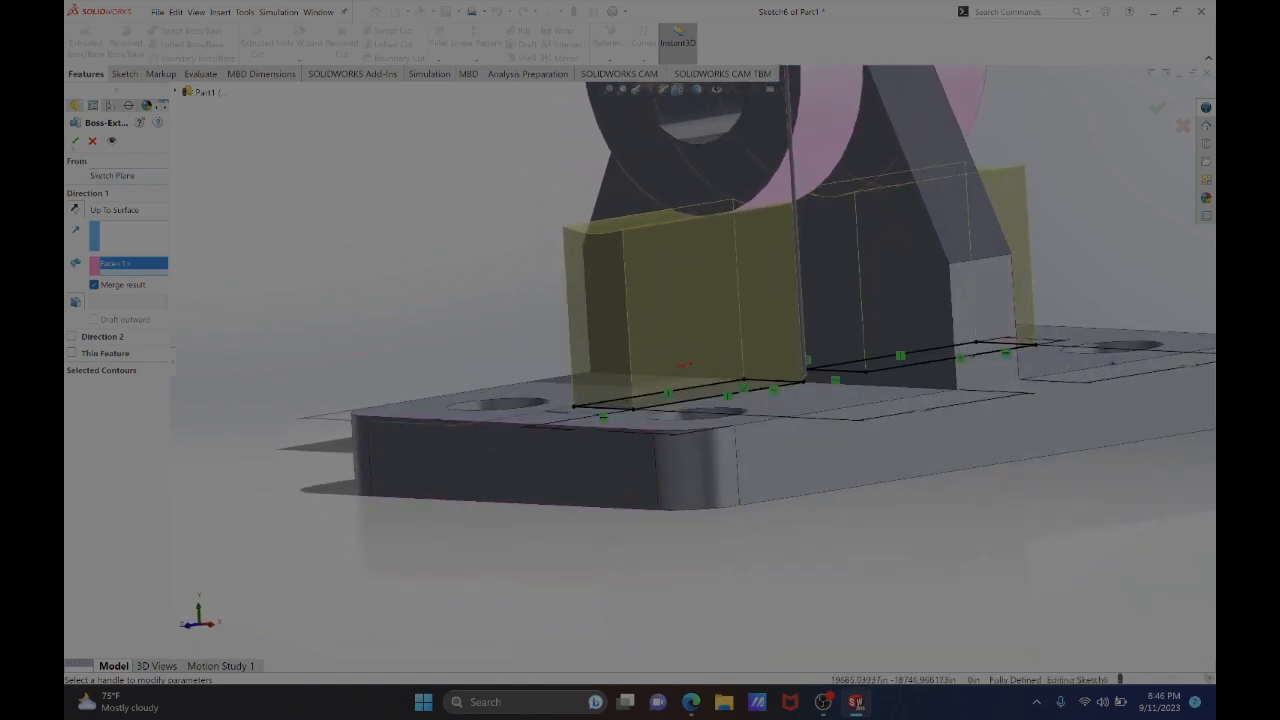
pyautogui.click(73, 141)
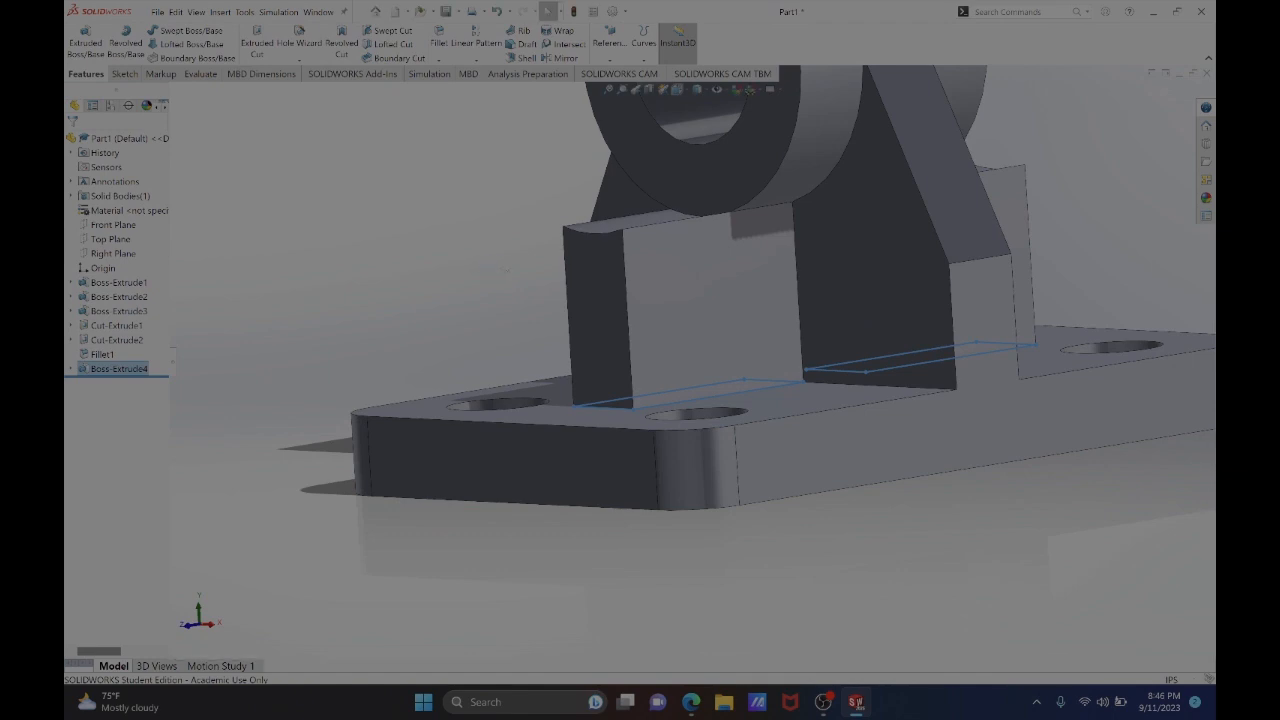
pyautogui.moveTo(449, 263); pyautogui.dragTo(481, 289, button='middle')
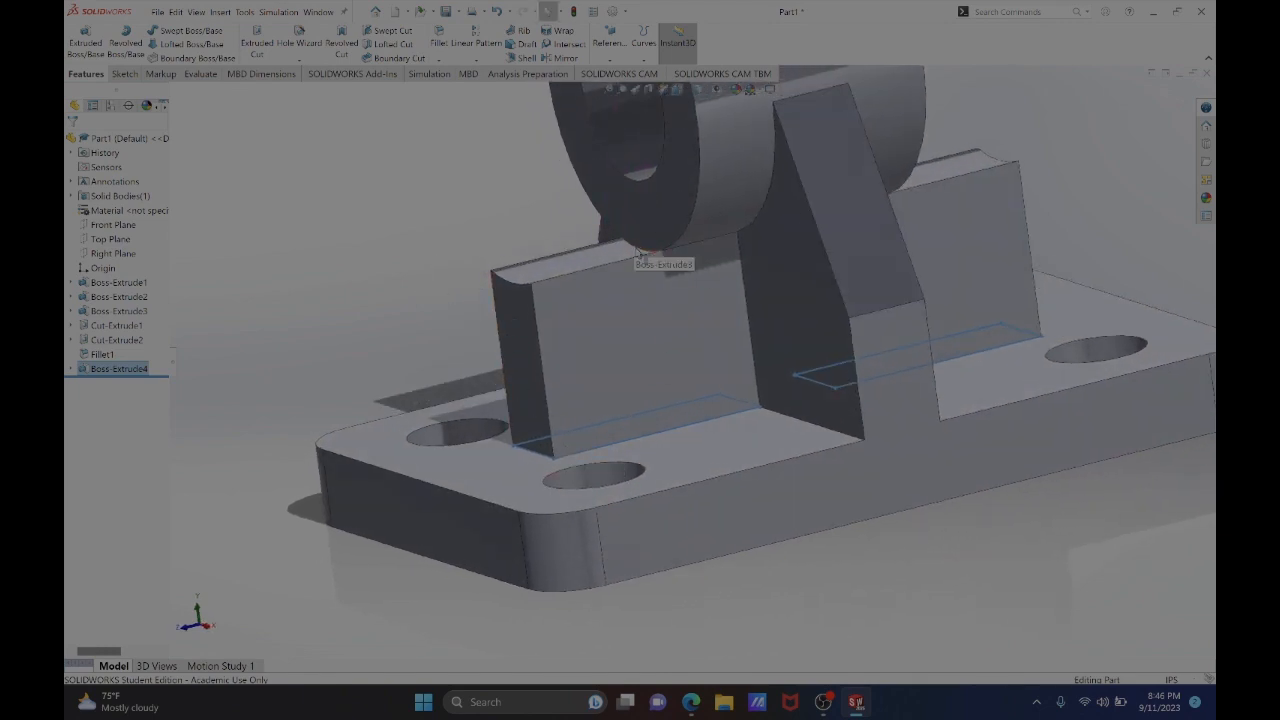
pyautogui.moveTo(640, 255); pyautogui.dragTo(595, 218, button='middle')
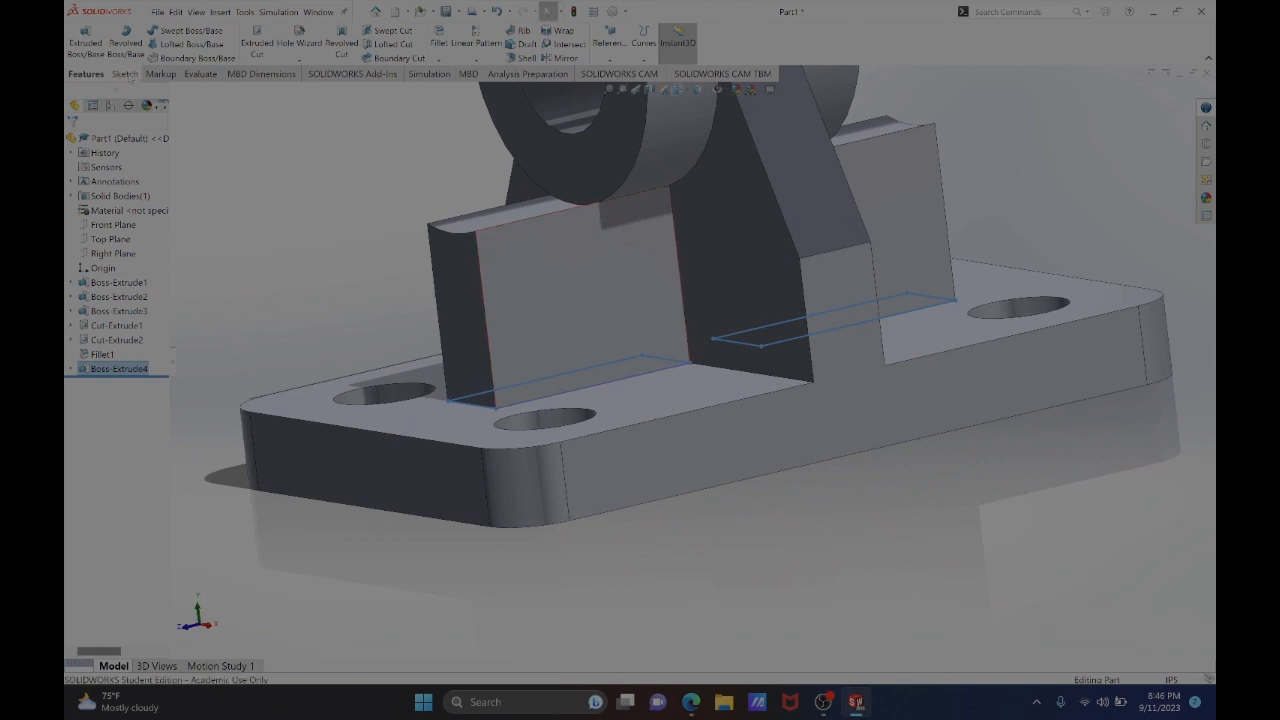
# - Sketch a closed triangle on the front rib's side face, joining its lower outer, upper inner and upper outer corners
pyautogui.click(124, 74)
pyautogui.click(79, 38)
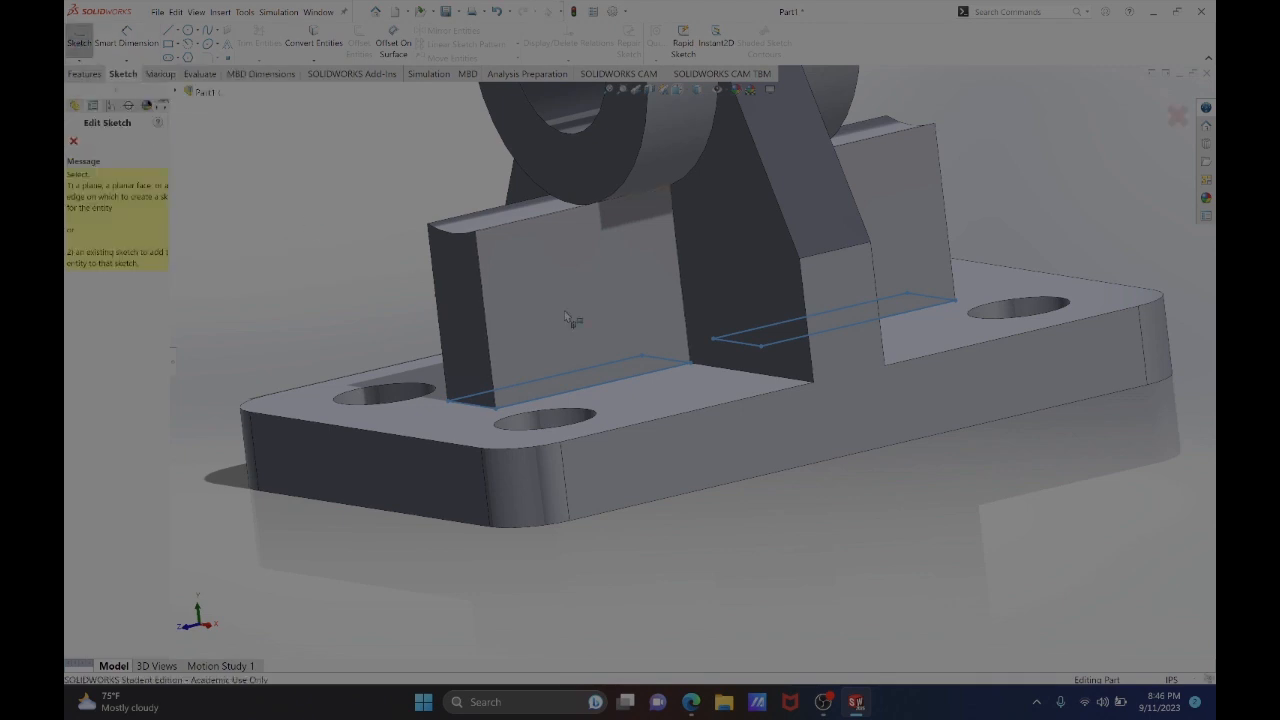
pyautogui.click(578, 290)
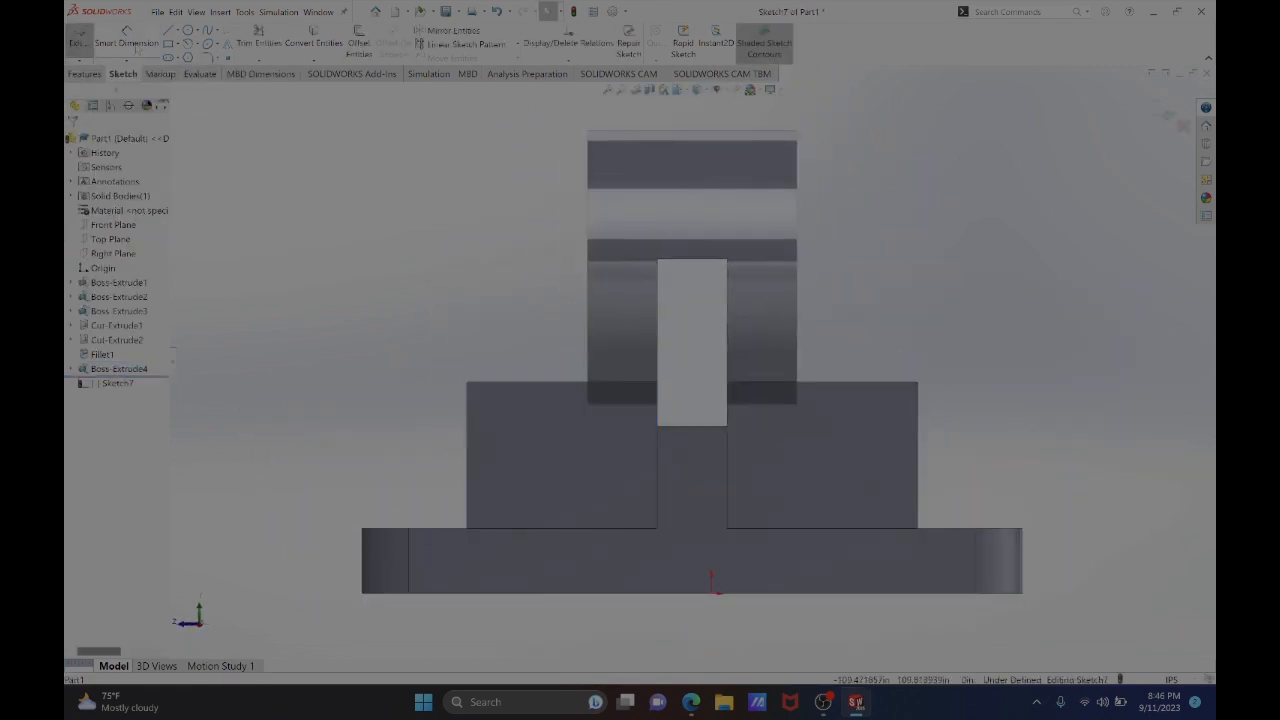
pyautogui.press('l')
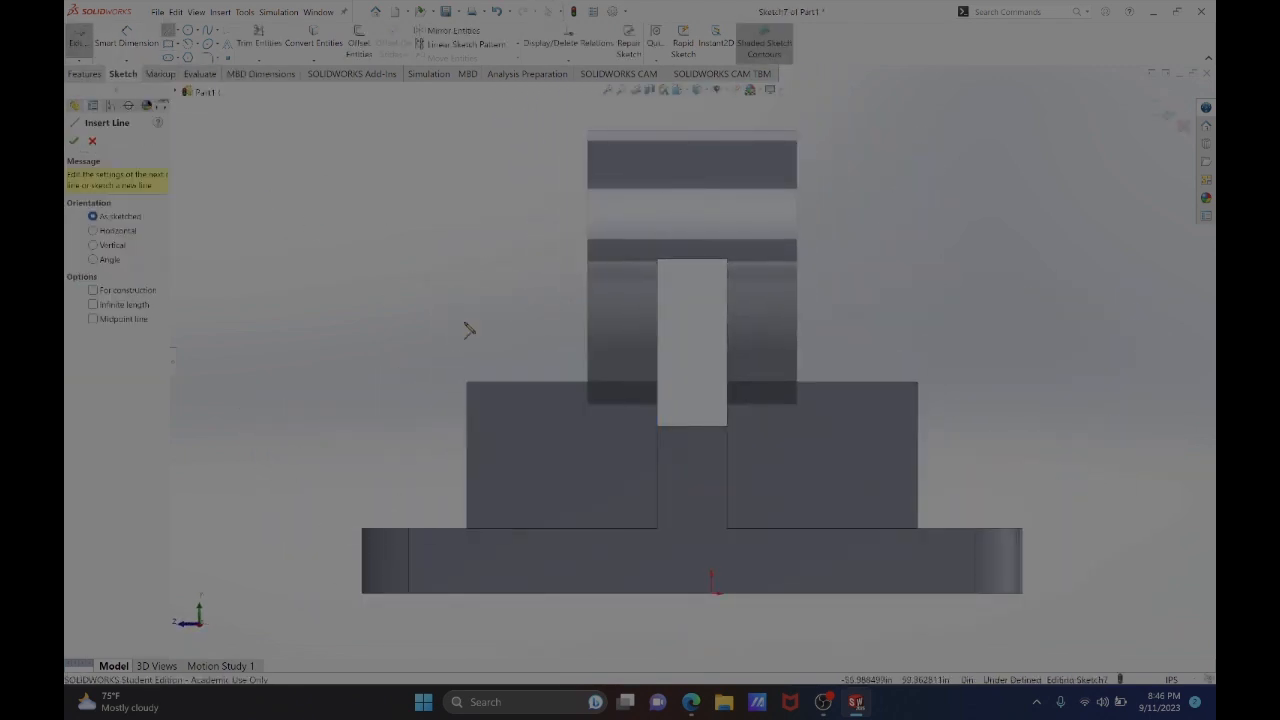
pyautogui.click(470, 528)
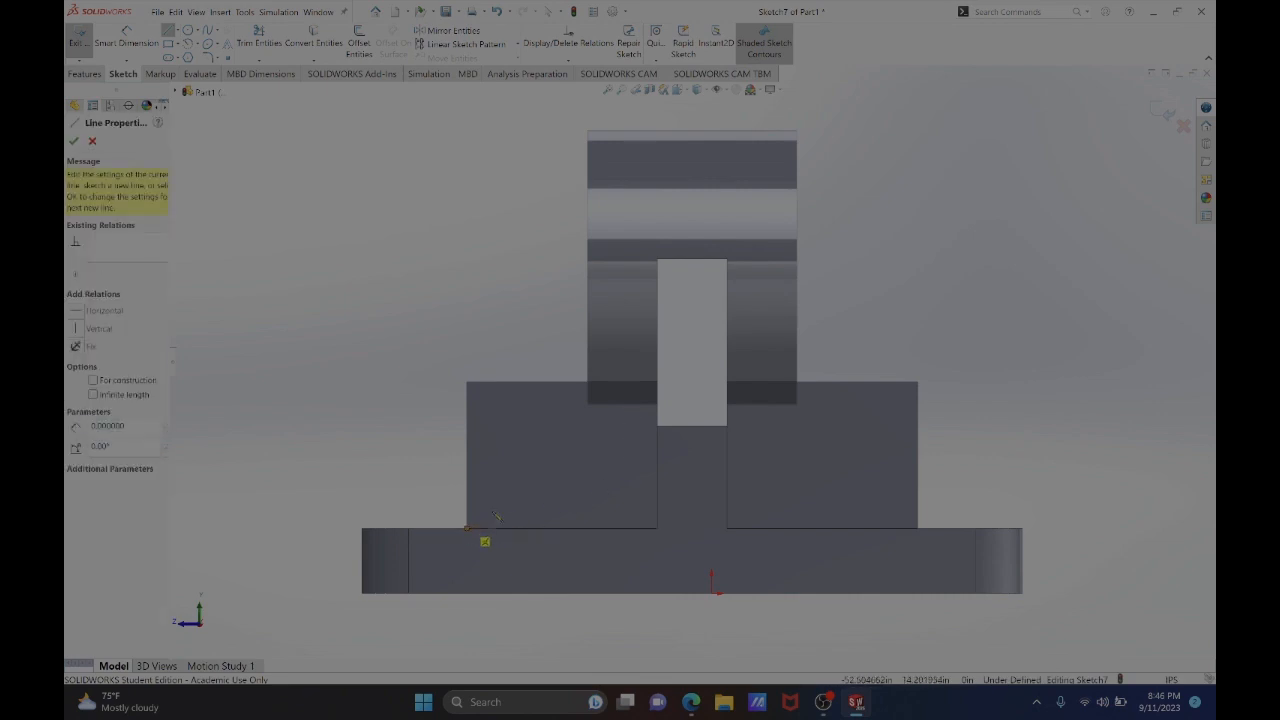
pyautogui.click(657, 388)
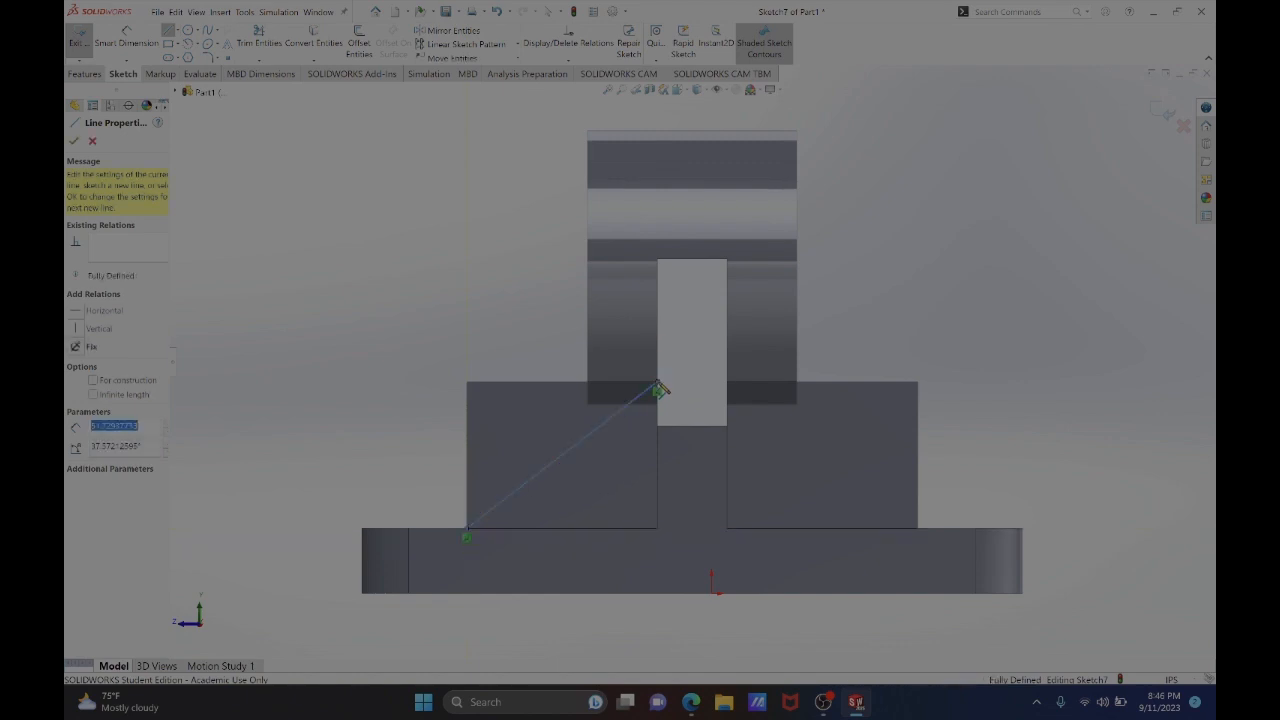
pyautogui.click(466, 383)
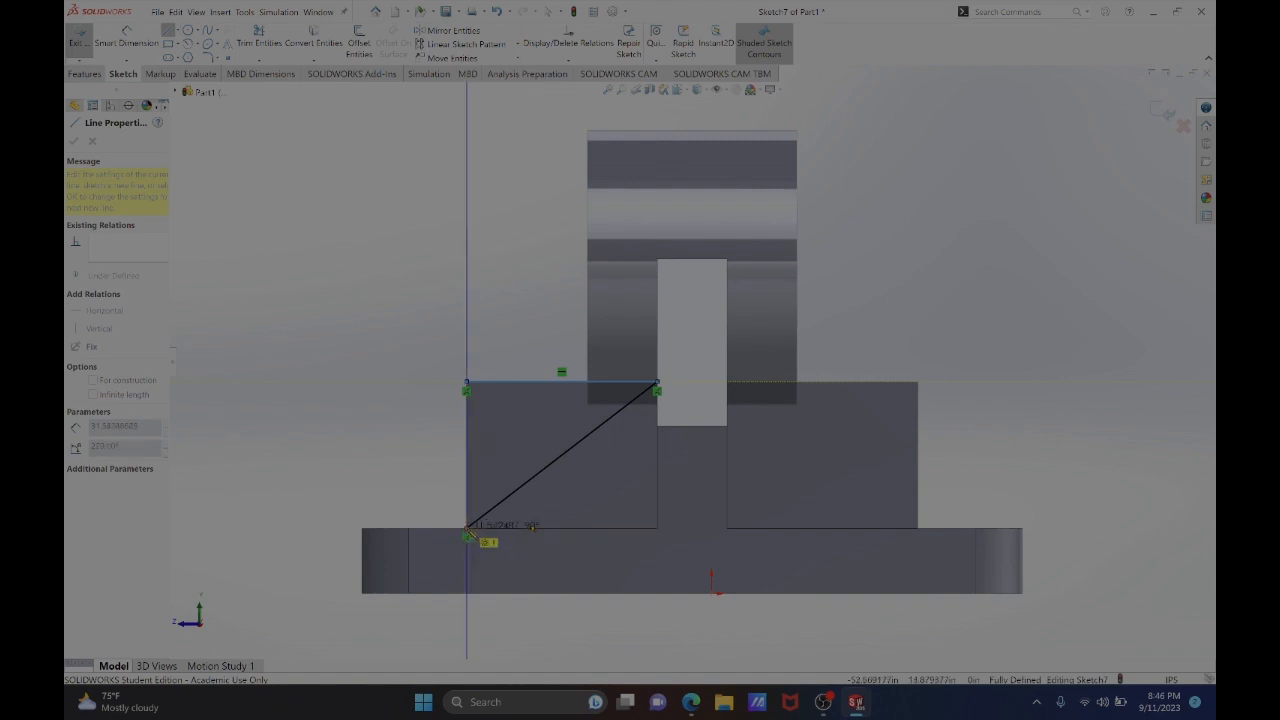
pyautogui.click(467, 528)
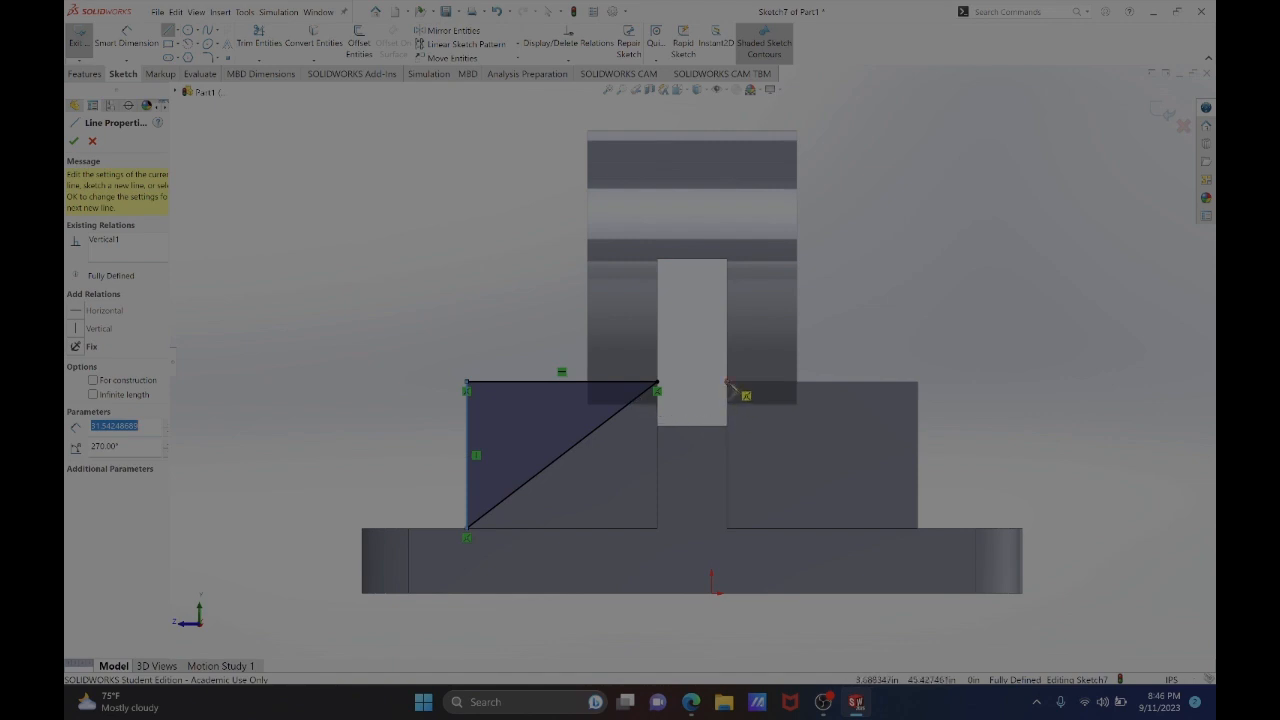
# - Draw the mirrored triangle over the rear rib, from its upper inner corner to its lower outer and upper outer corners
pyautogui.click(728, 383)
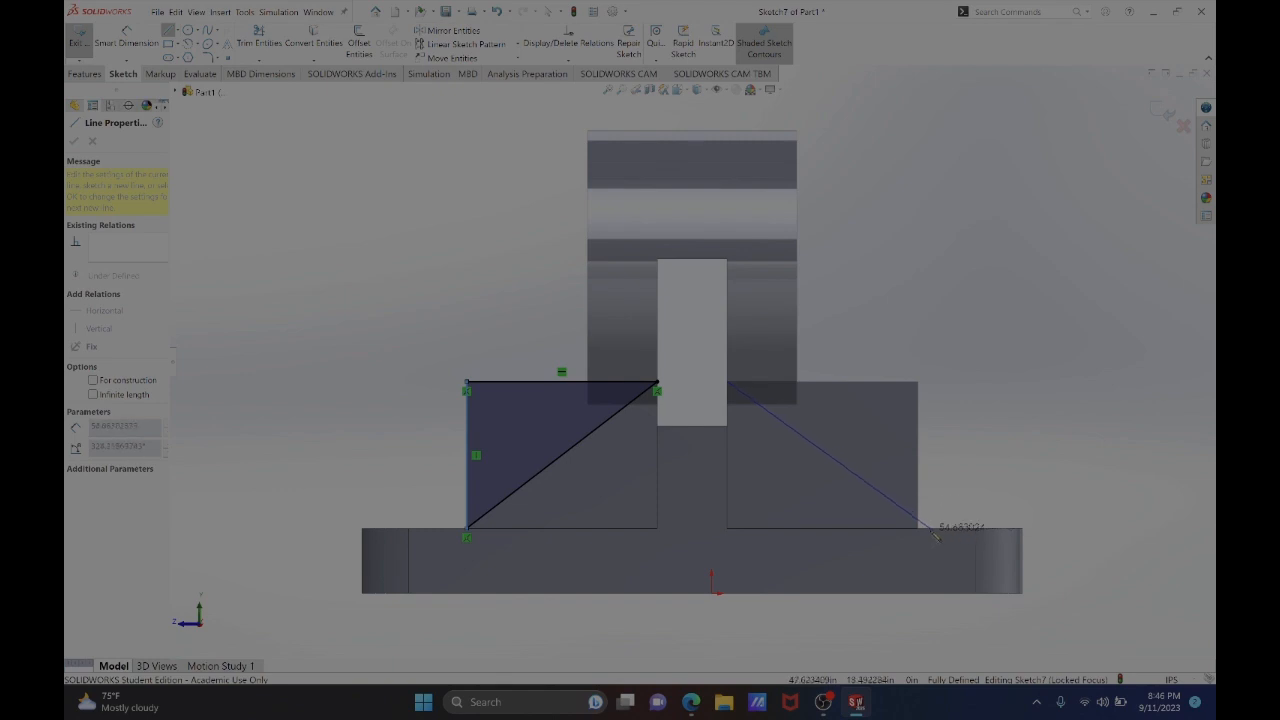
pyautogui.click(918, 528)
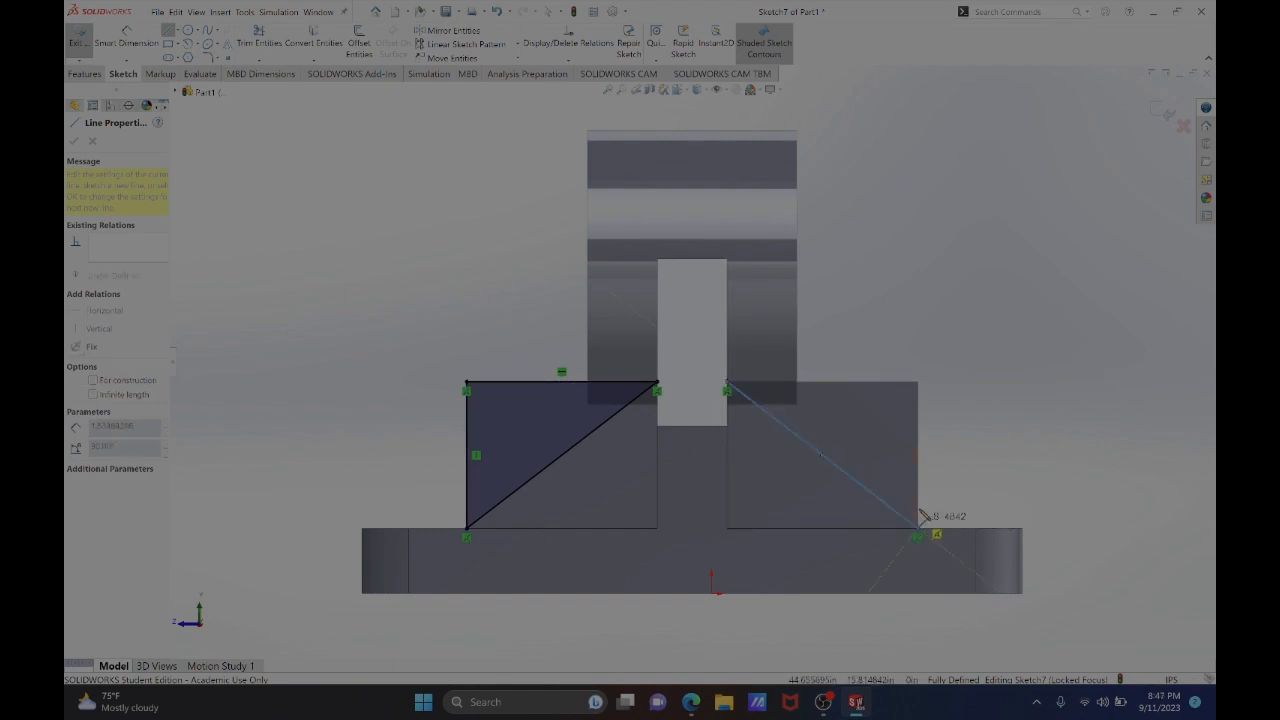
pyautogui.click(918, 382)
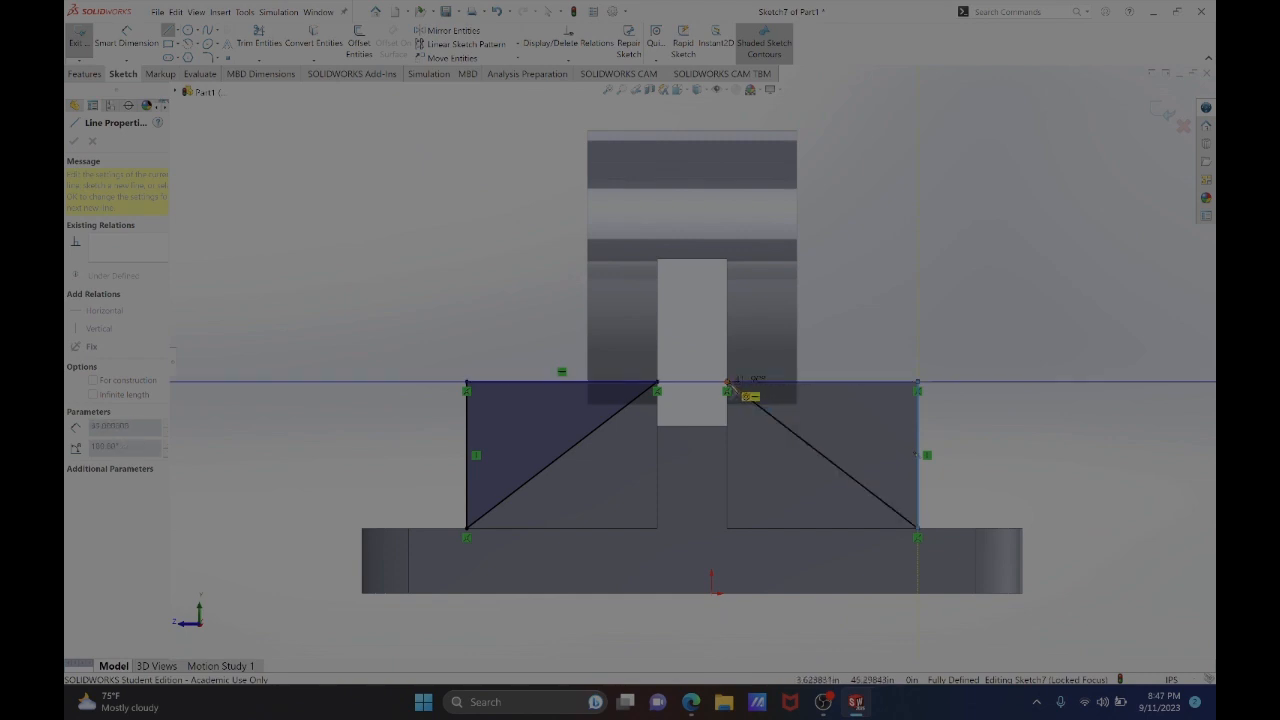
pyautogui.click(727, 382)
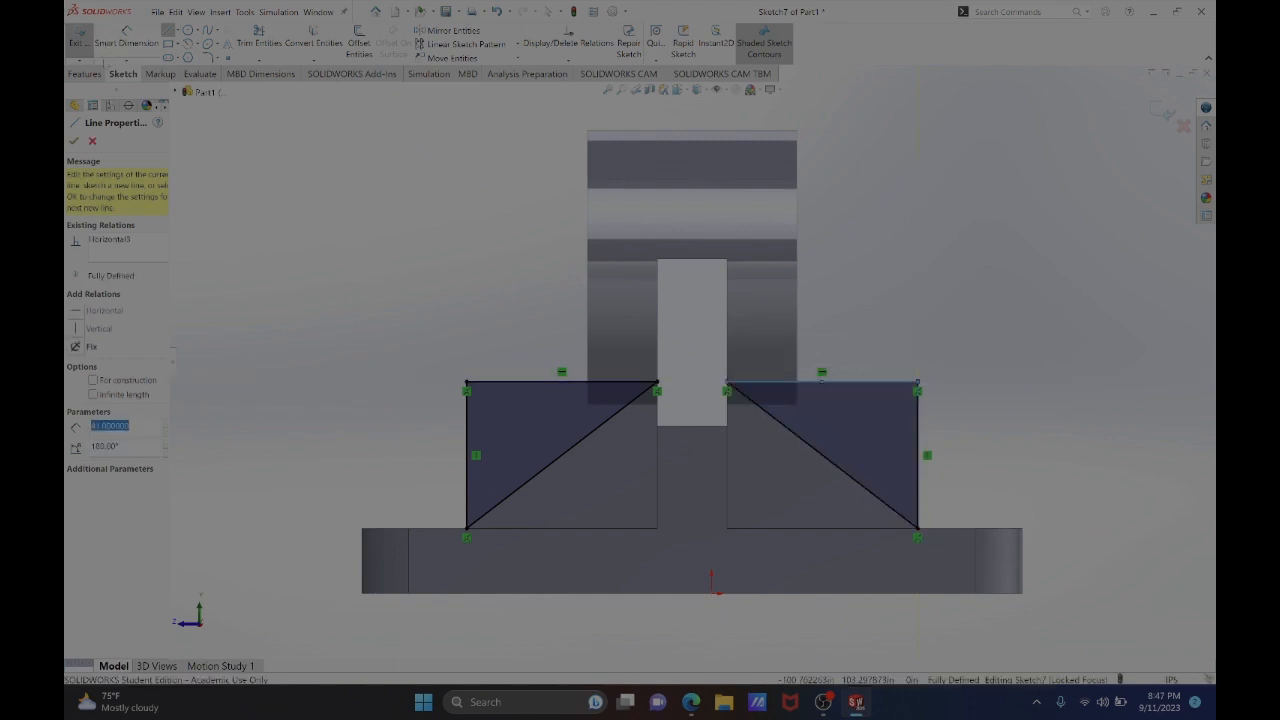
# - Cut both triangles through the full width of the ribs with a Blind extruded cut, leaving sloped ribs
pyautogui.click(85, 74)
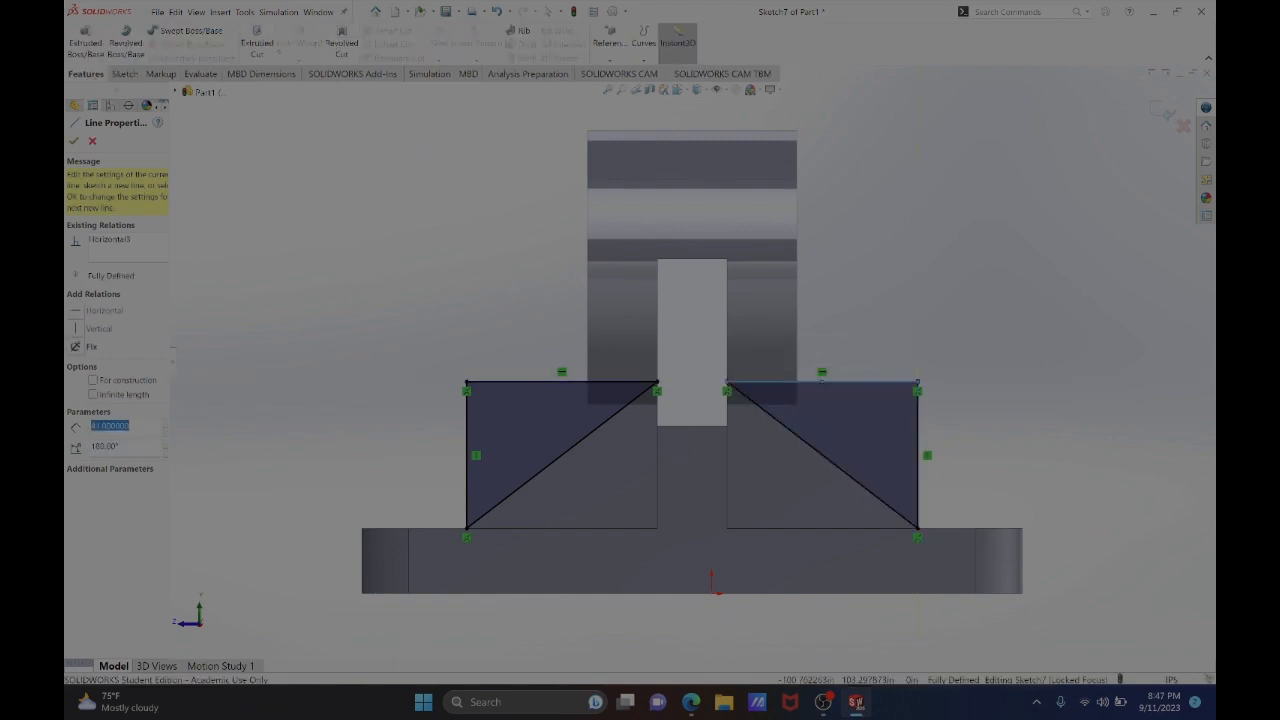
pyautogui.click(341, 42)
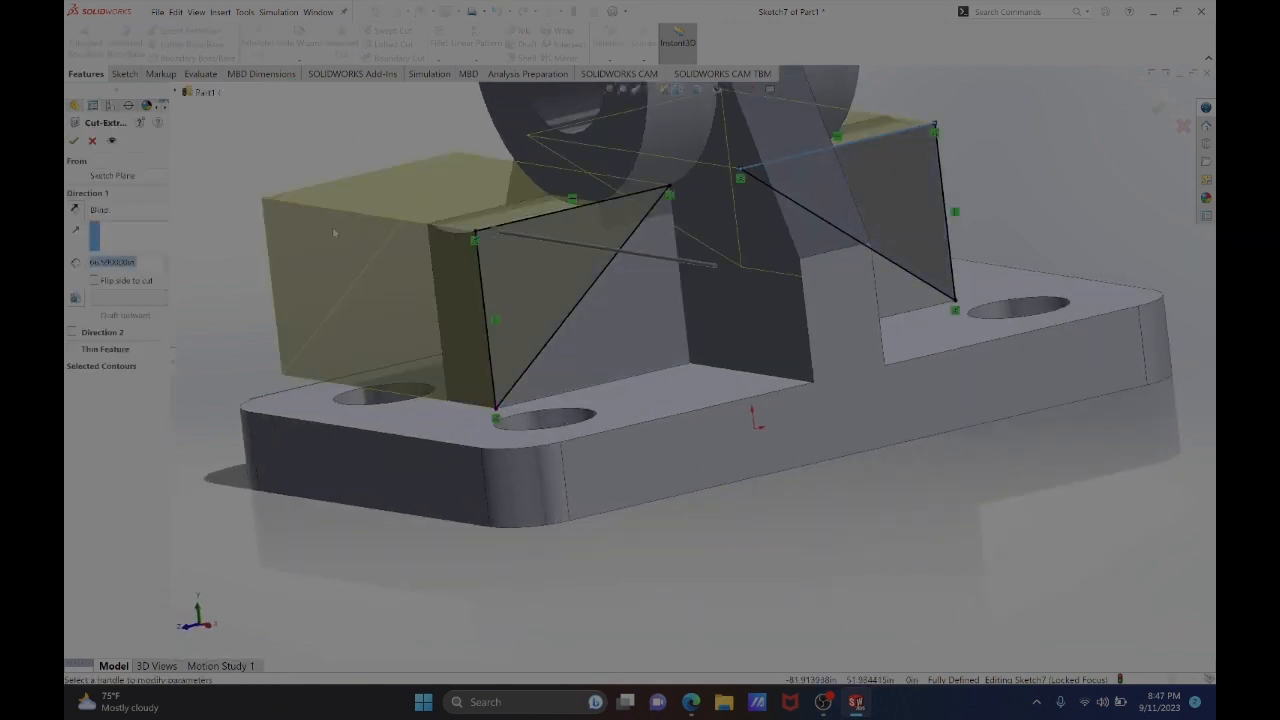
pyautogui.moveTo(492, 243); pyautogui.dragTo(538, 203, button='middle')
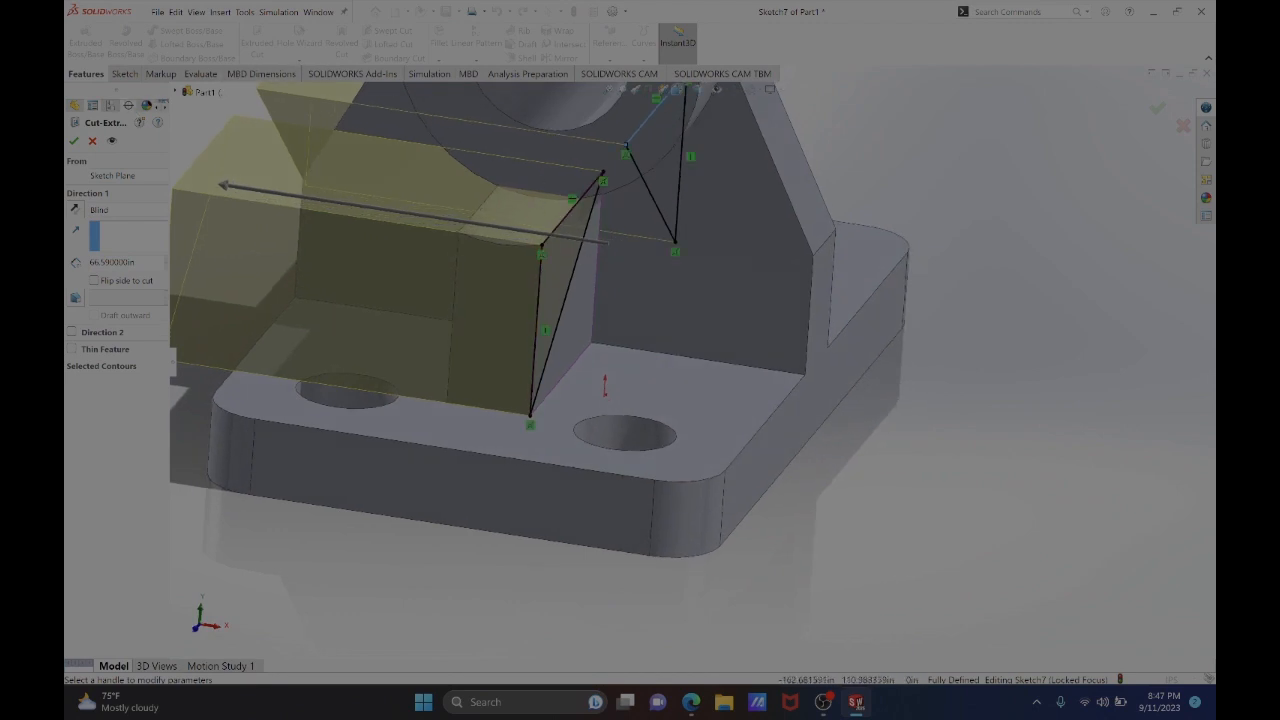
pyautogui.click(73, 141)
# - Inspect the finished bracket from all sides and compare it with the isometric part 5 drawing in the browser
pyautogui.moveTo(578, 272); pyautogui.dragTo(829, 217, button='middle')
pyautogui.scroll(3, 691, 274)
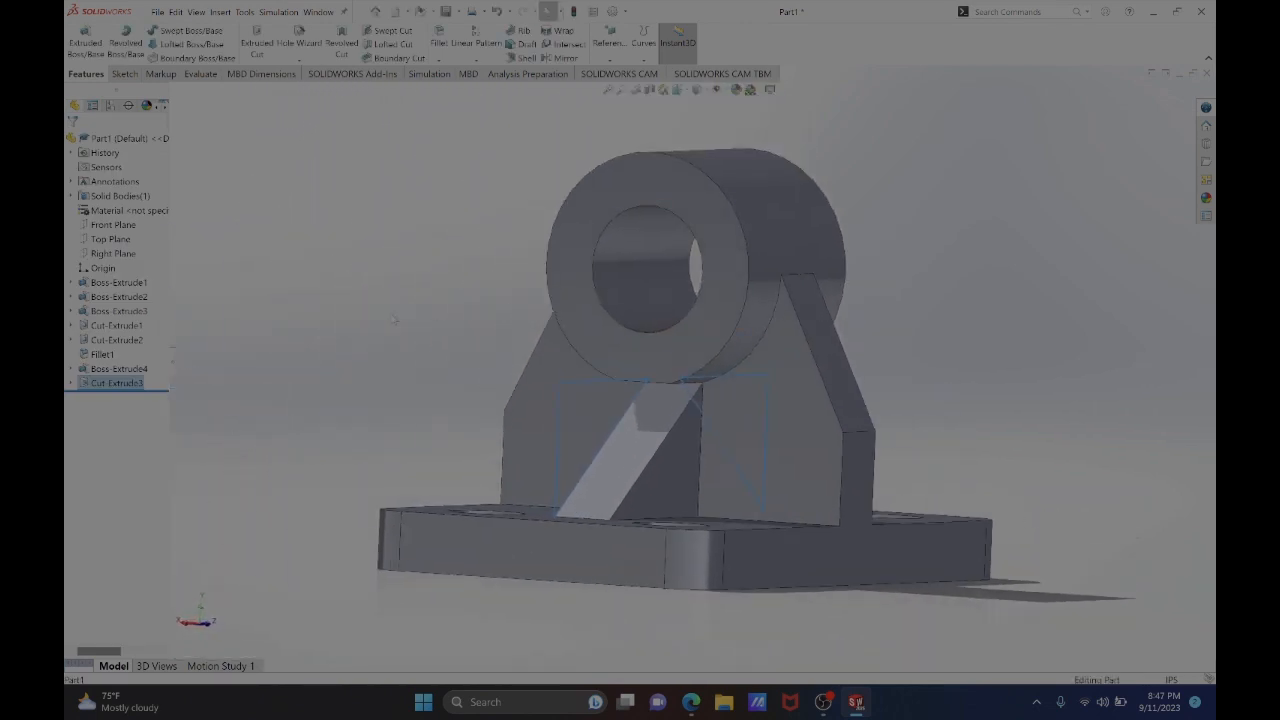
pyautogui.click(437, 327)
pyautogui.moveTo(437, 327); pyautogui.dragTo(483, 309, button='middle')
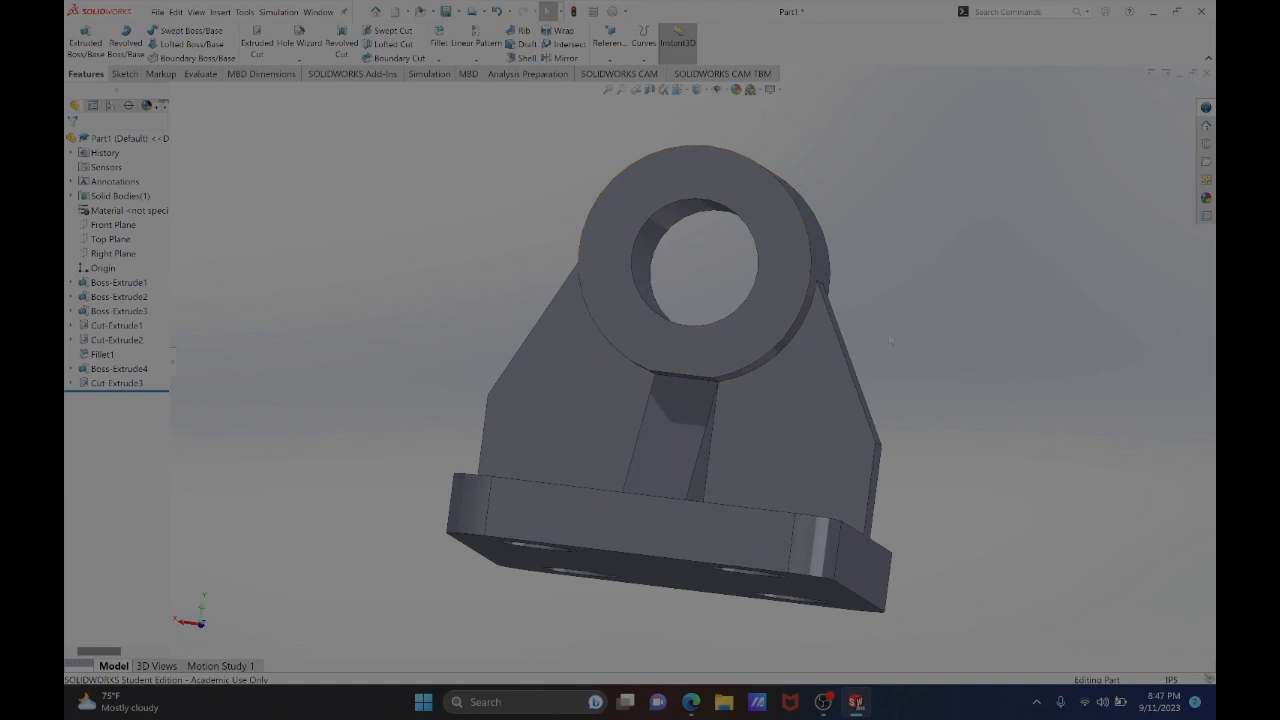
pyautogui.moveTo(891, 345); pyautogui.dragTo(668, 369, button='middle')
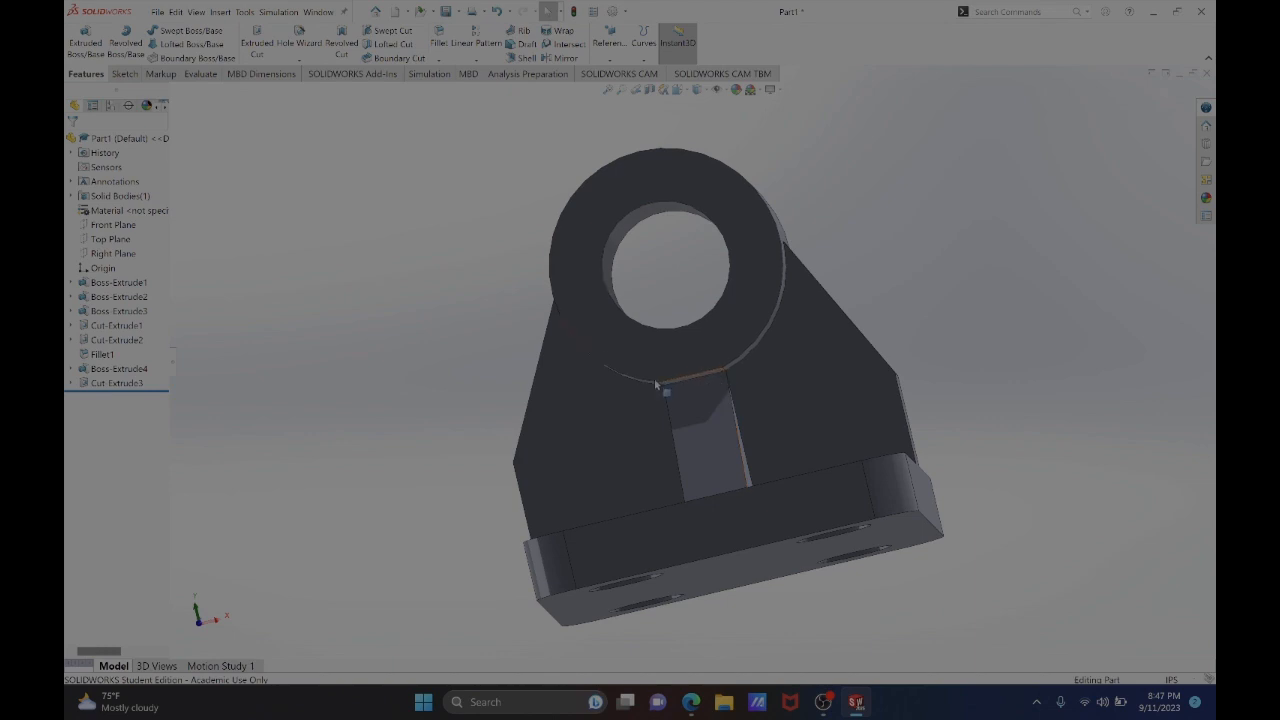
pyautogui.moveTo(631, 369); pyautogui.dragTo(967, 374, button='middle')
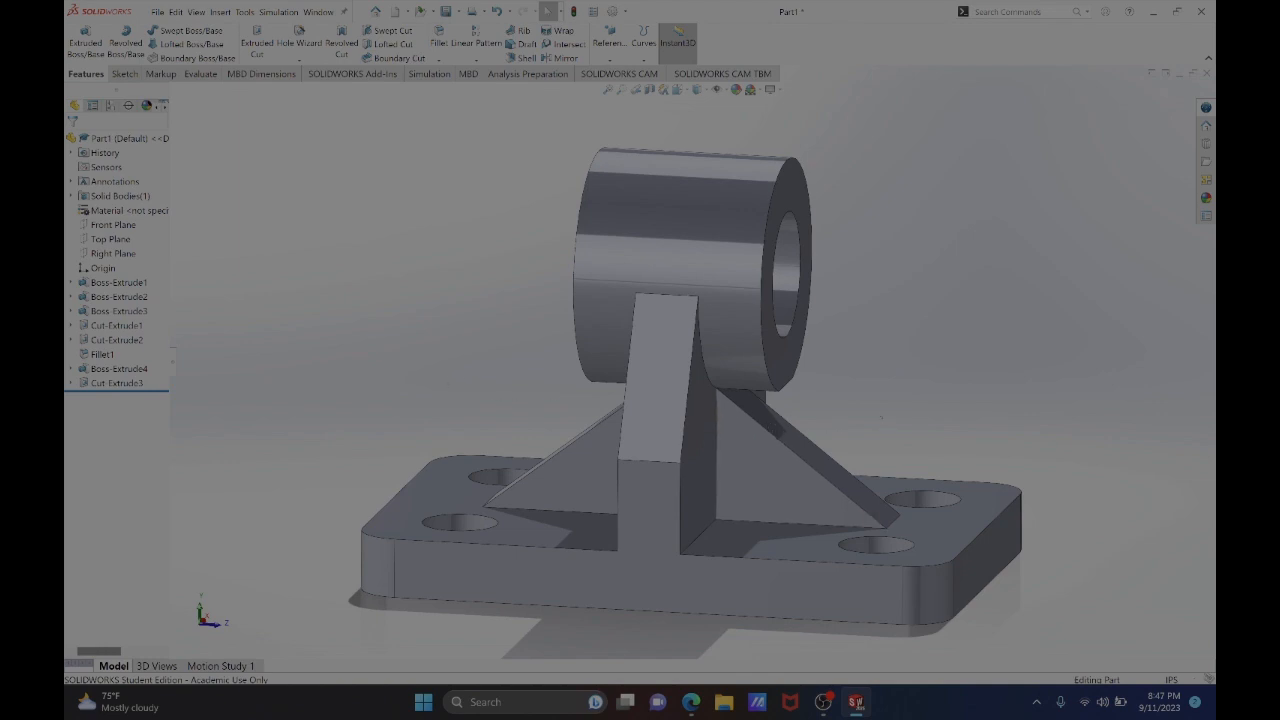
pyautogui.moveTo(882, 416); pyautogui.dragTo(695, 556, button='middle')
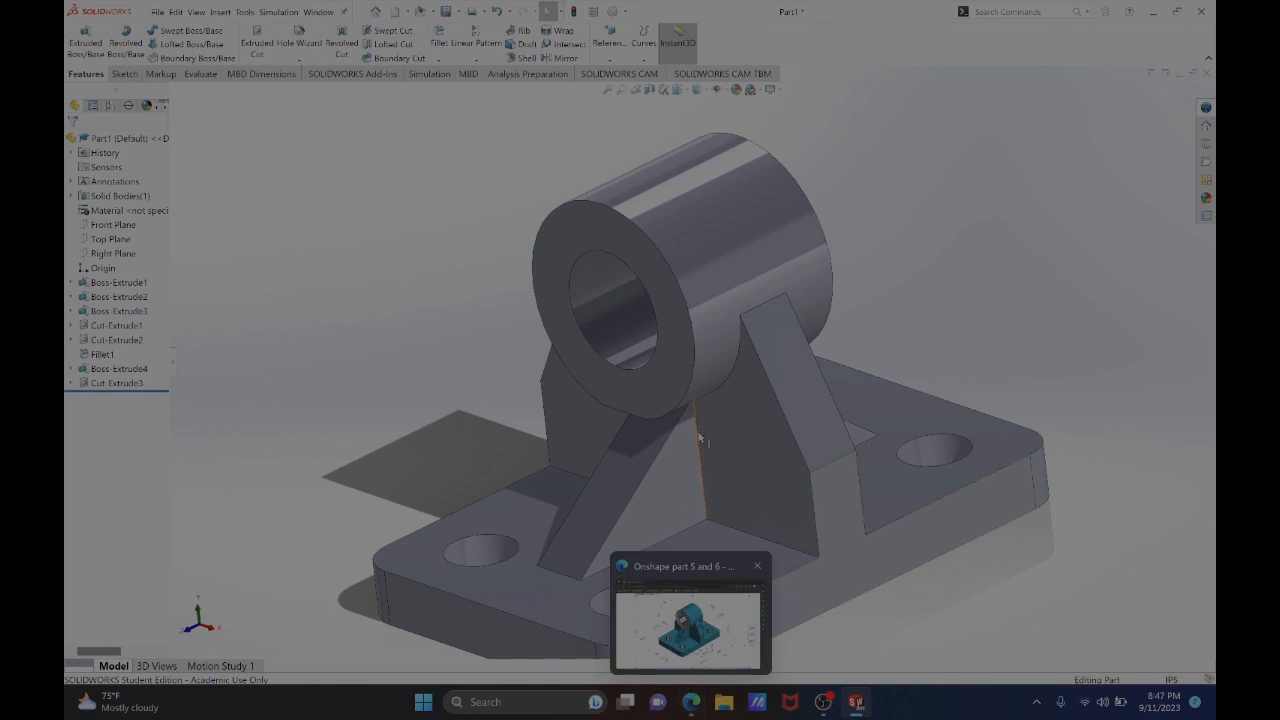
pyautogui.moveTo(698, 430); pyautogui.dragTo(742, 560, button='middle')
pyautogui.moveTo(695, 706)
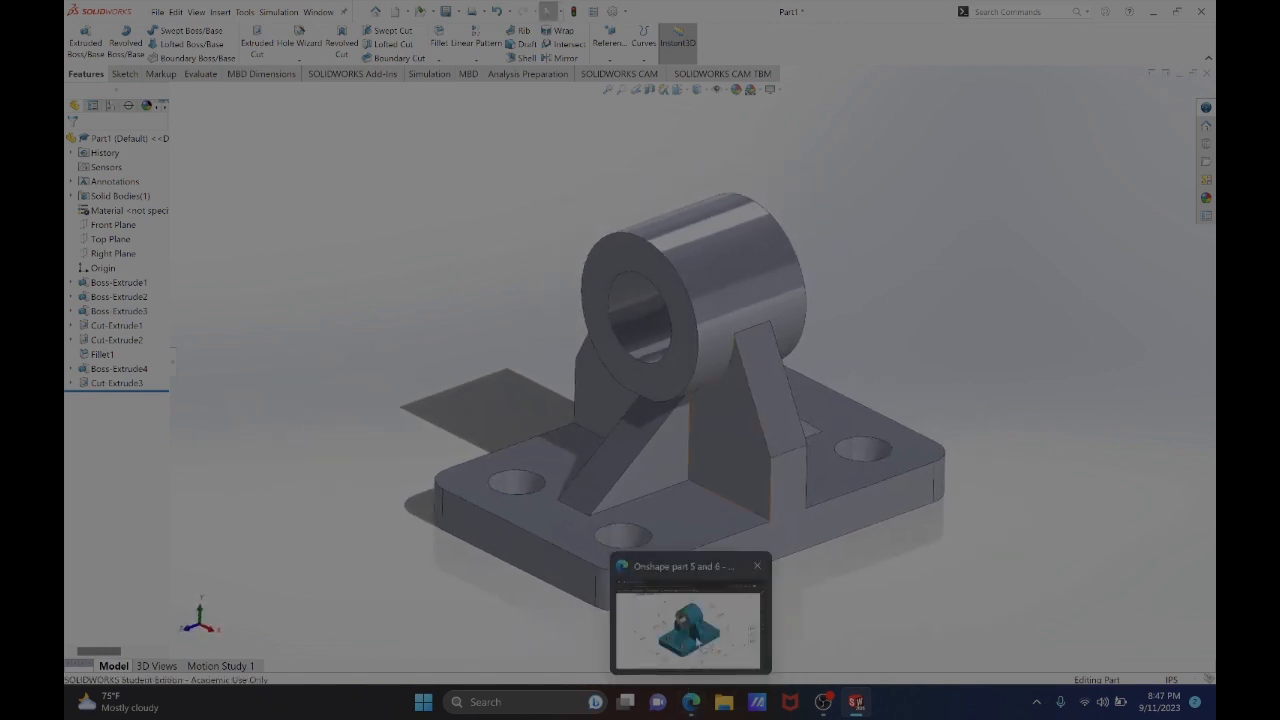
pyautogui.moveTo(695, 642)
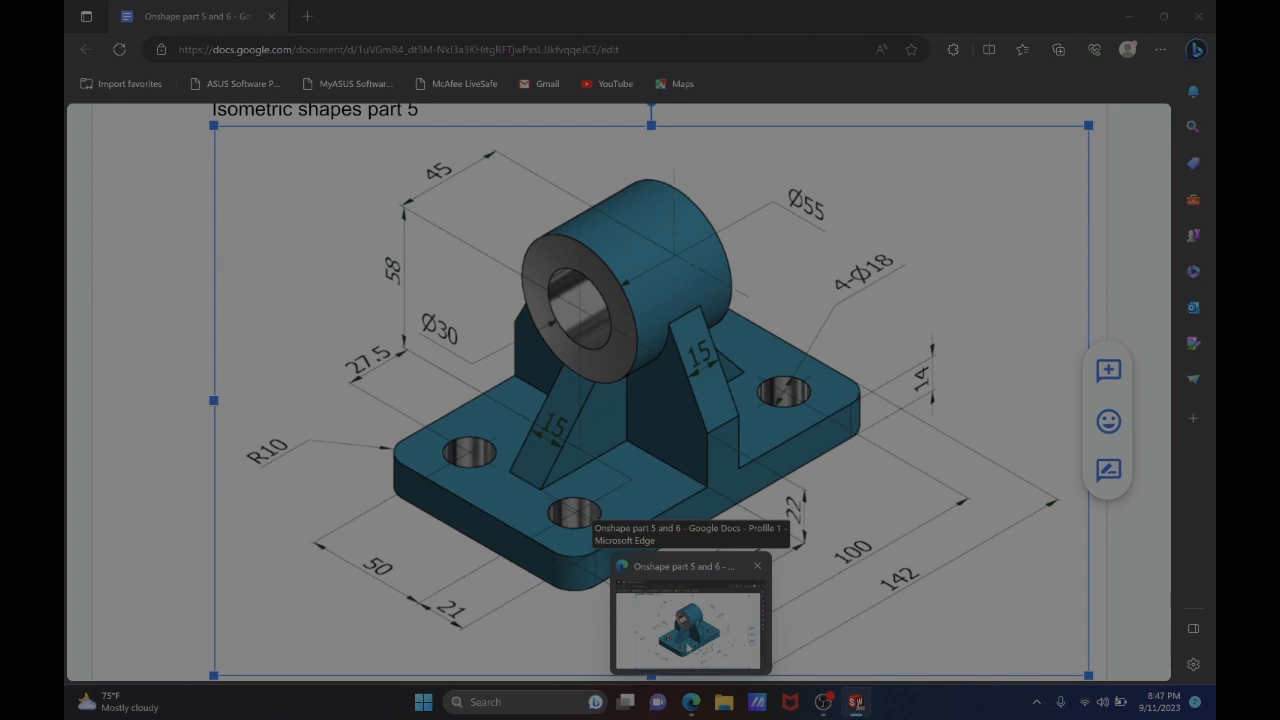